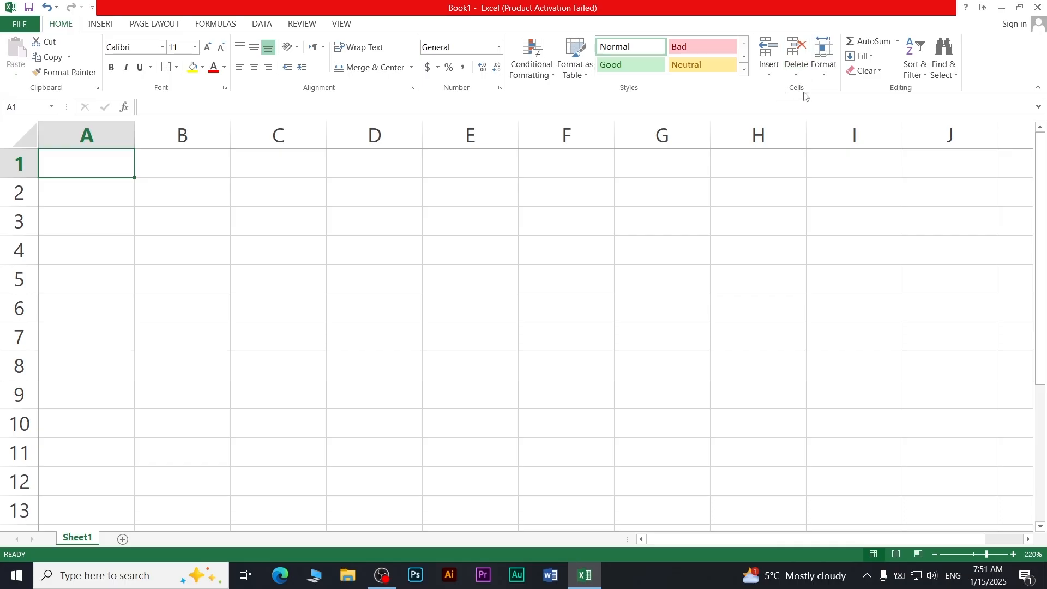
Browse the Insert and Conditional Formatting menus without changing anything
click(770, 75)
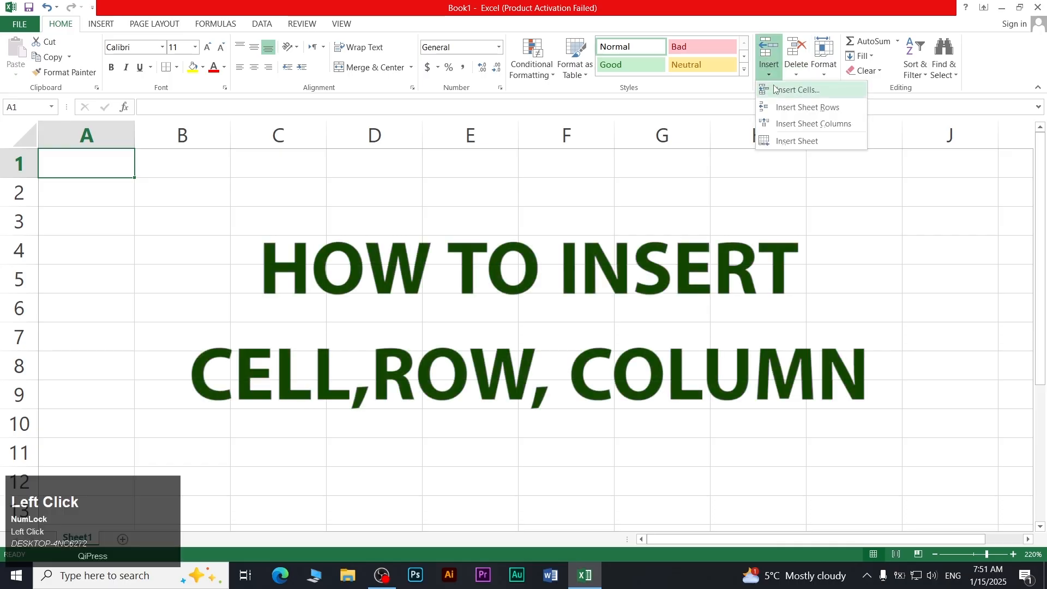
click(691, 194)
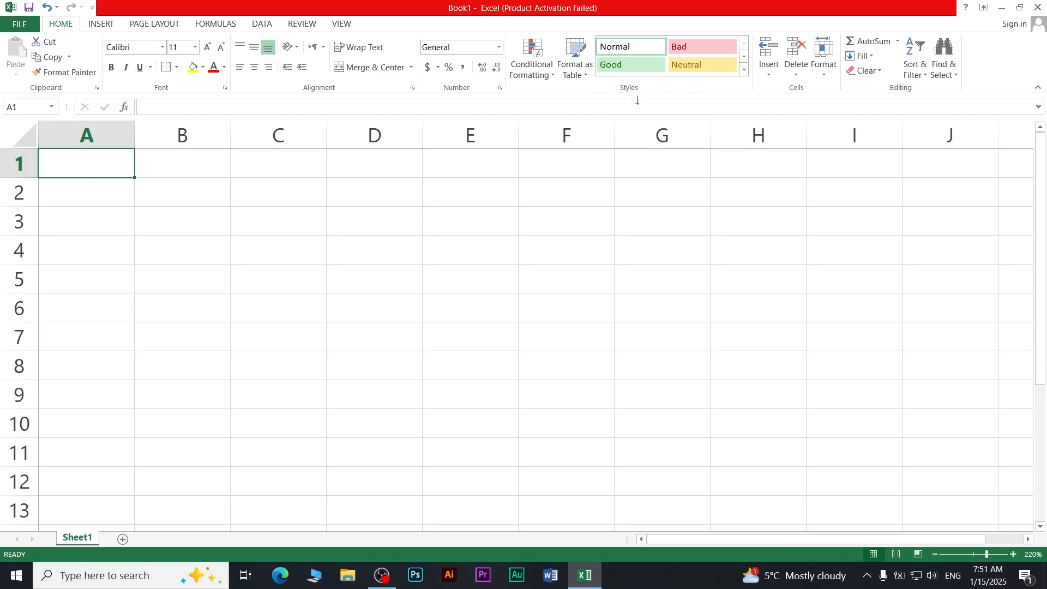
click(546, 70)
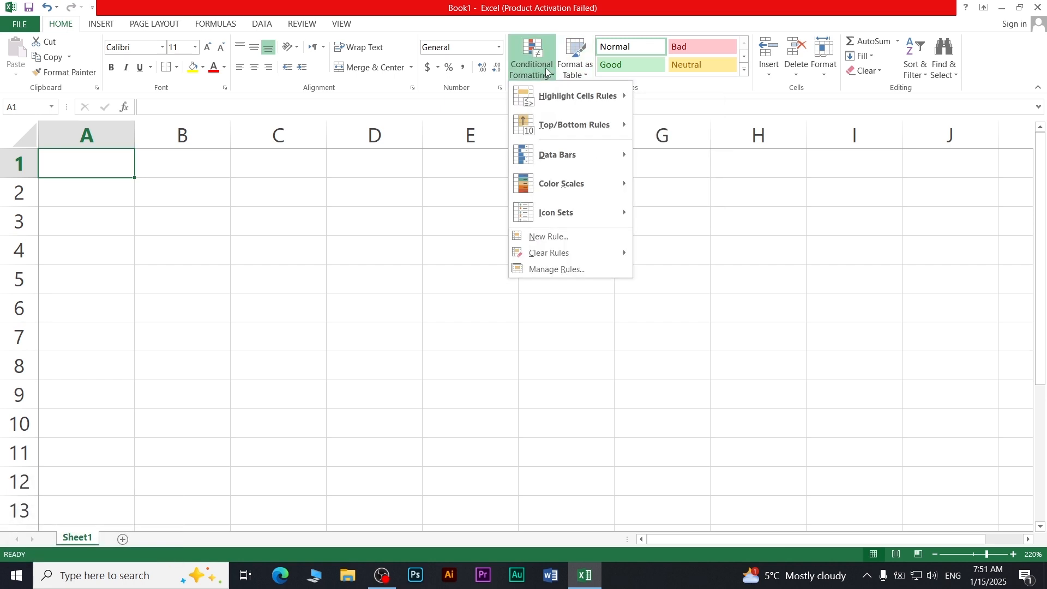
click(546, 70)
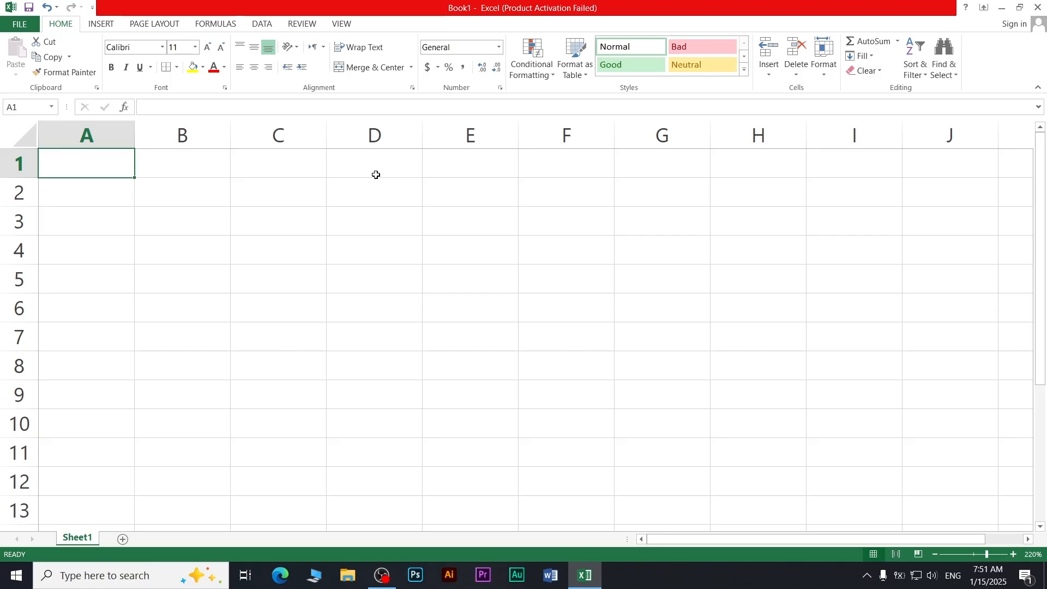
Enter the headers names, eng, bio and history in A1:D1
text(names)
key(Right)
text(eng)
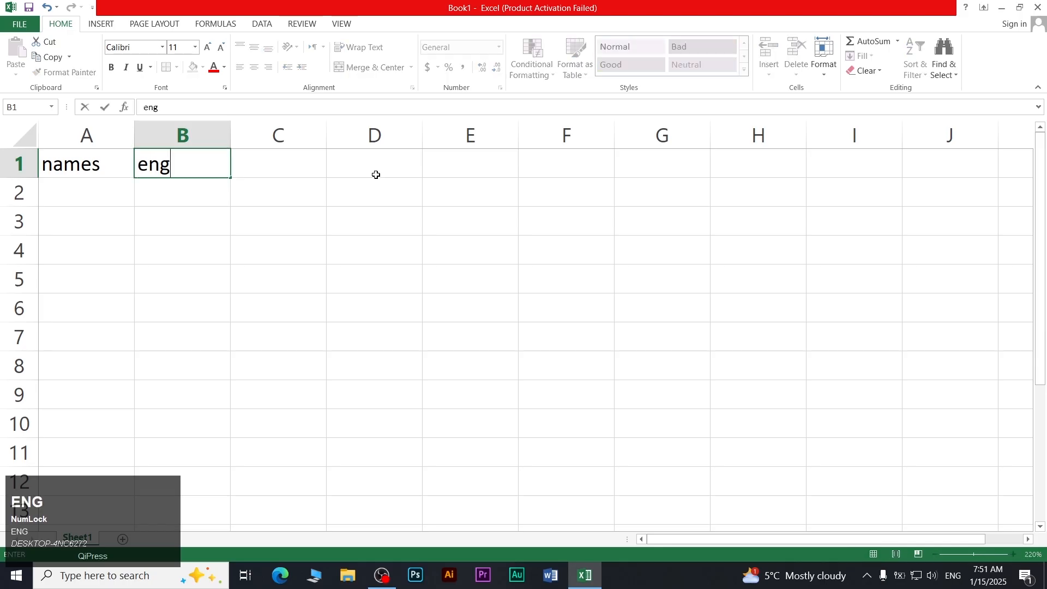
key(Right)
text(urdu)
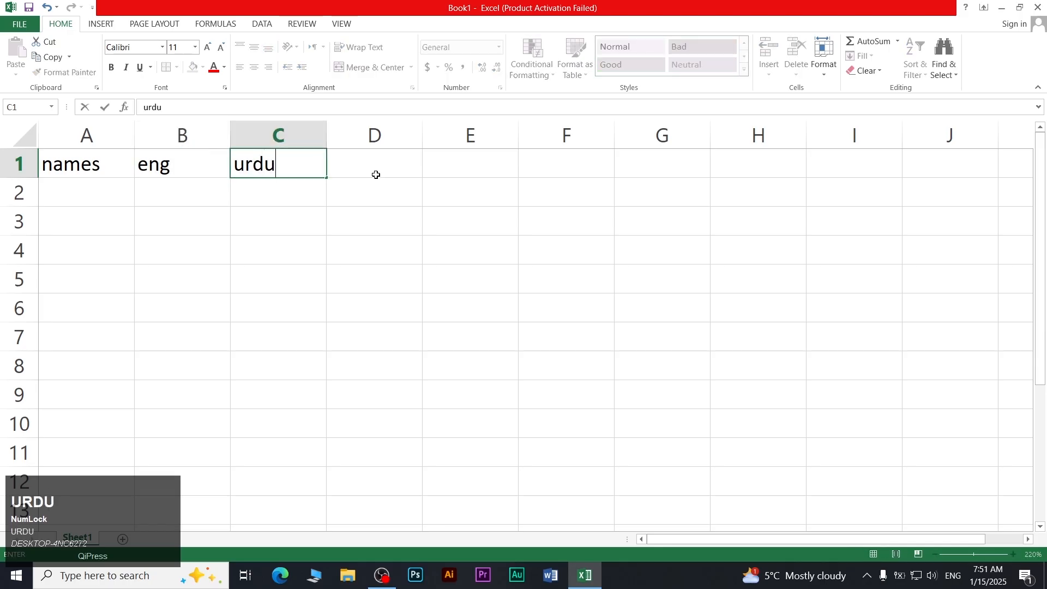
key(BackSpace)
key(BackSpace)
key(BackSpace)
key(BackSpace)
text(bio)
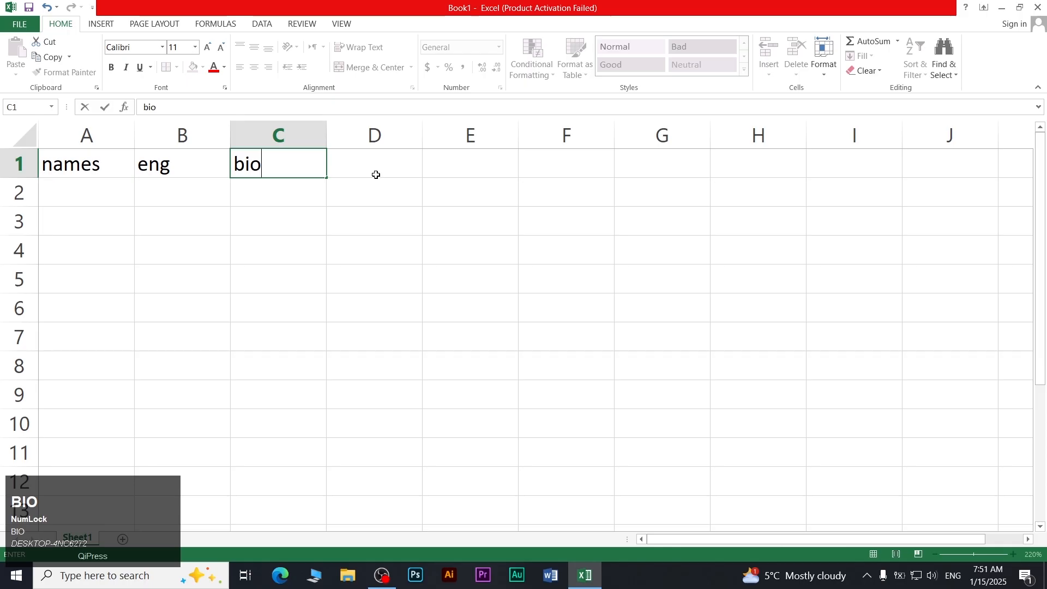
key(Right)
text(his)
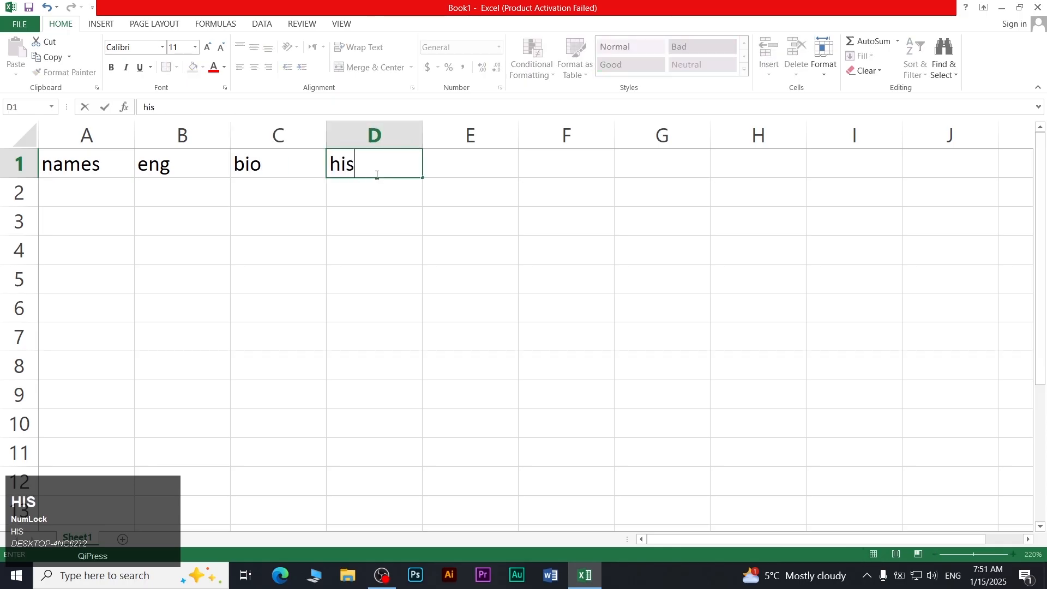
text(tory)
key(Return)
List the students john, mia, hassan and hussnain in A2:A5
key(Left)
key(Left)
key(Left)
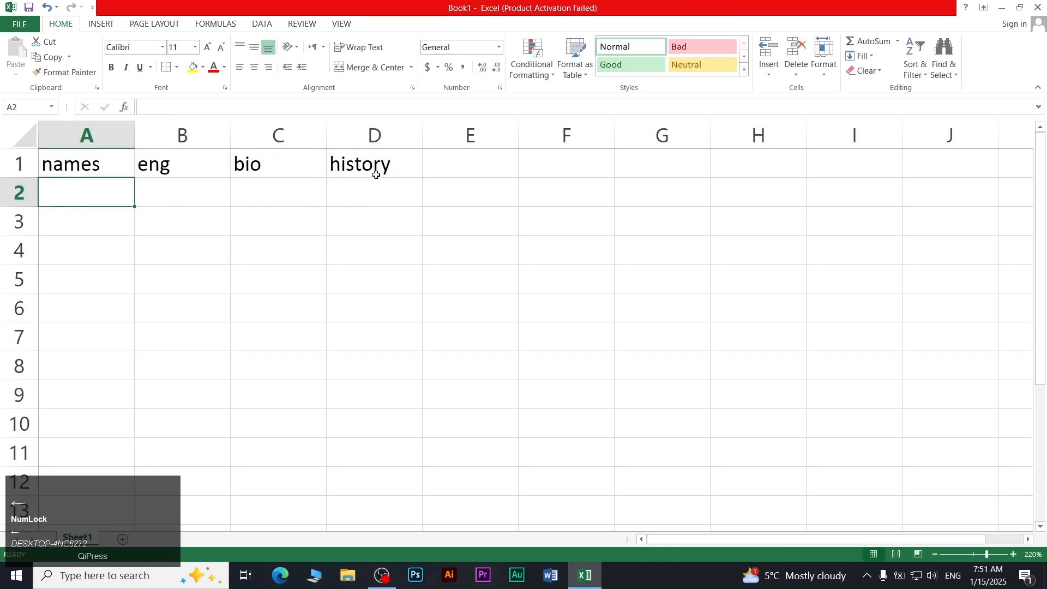
text(john)
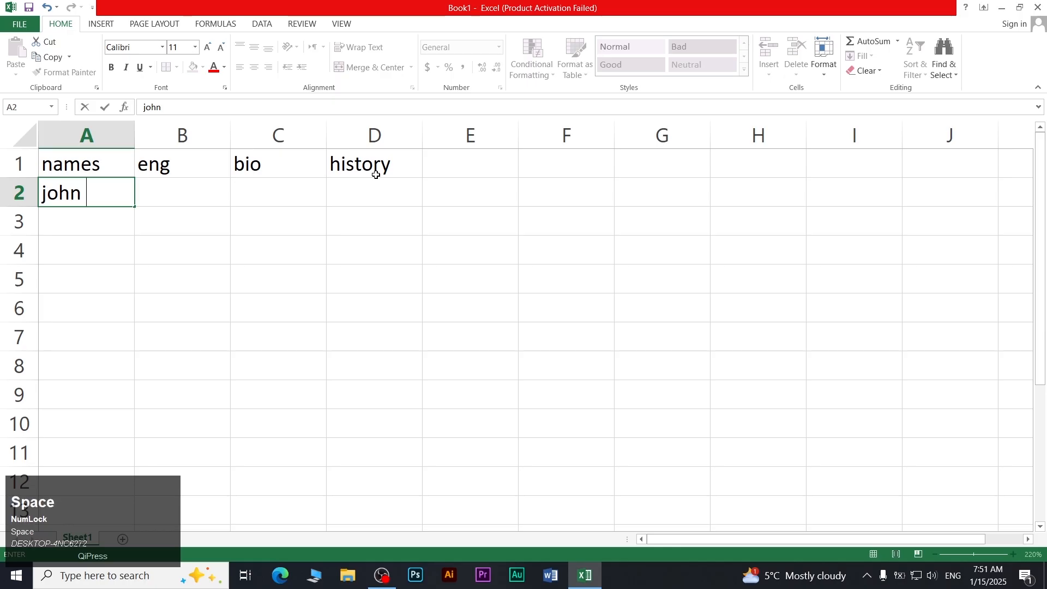
key(Return)
text(mia)
key(Return)
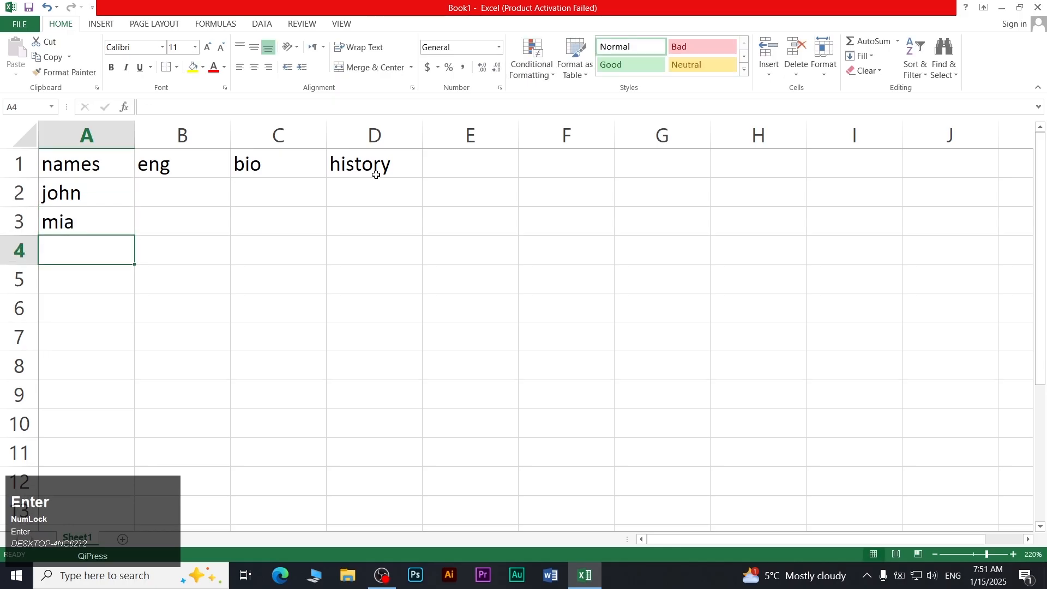
text(hassan)
key(Return)
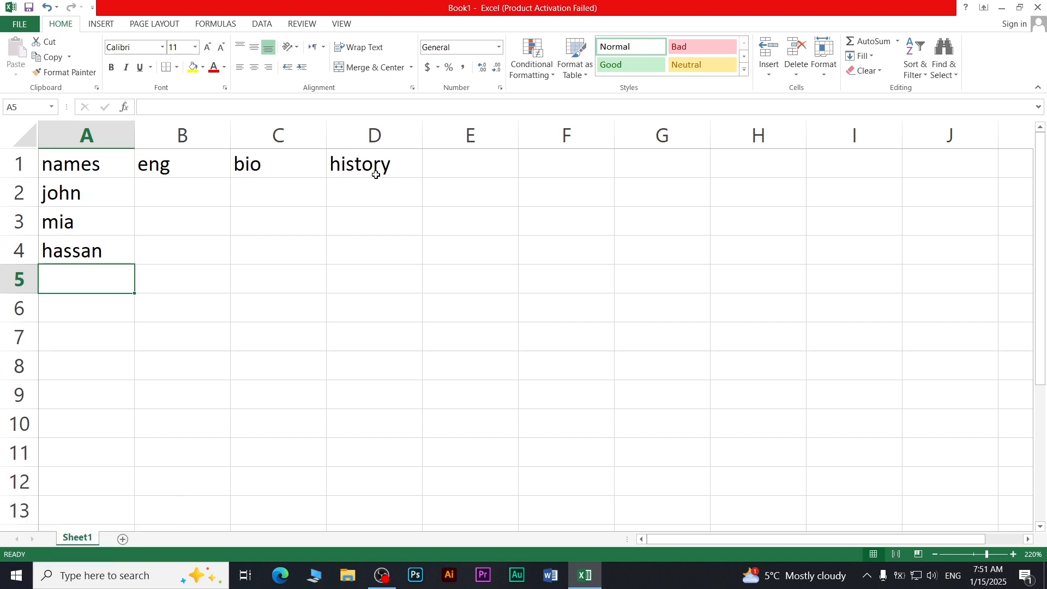
text(kaif)
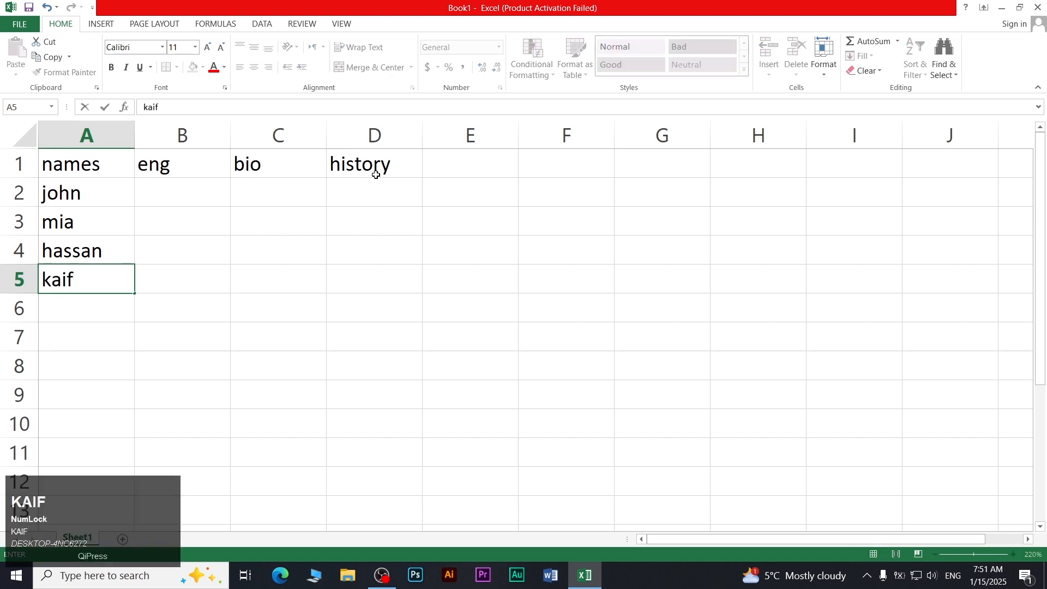
key(BackSpace)
key(BackSpace)
key(BackSpace)
key(BackSpace)
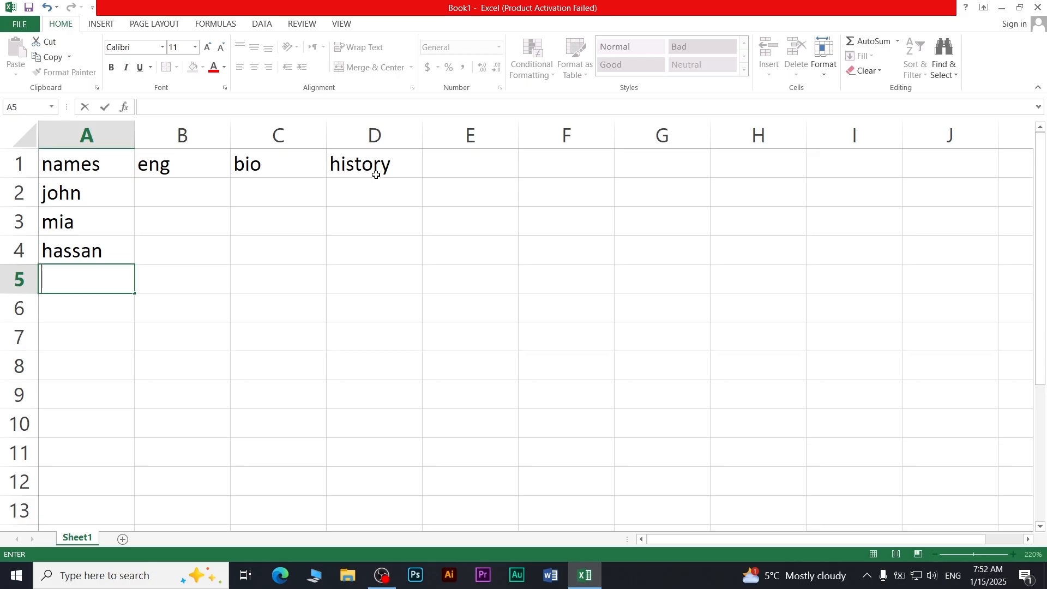
text(hus)
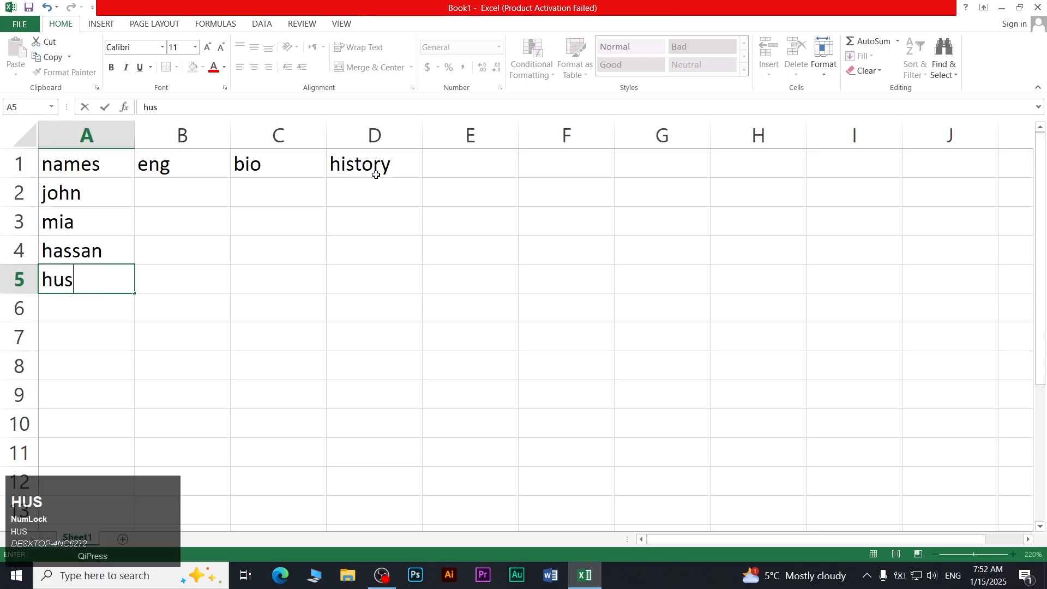
text(snain)
key(Tab)
key(Up)
key(Up)
key(Up)
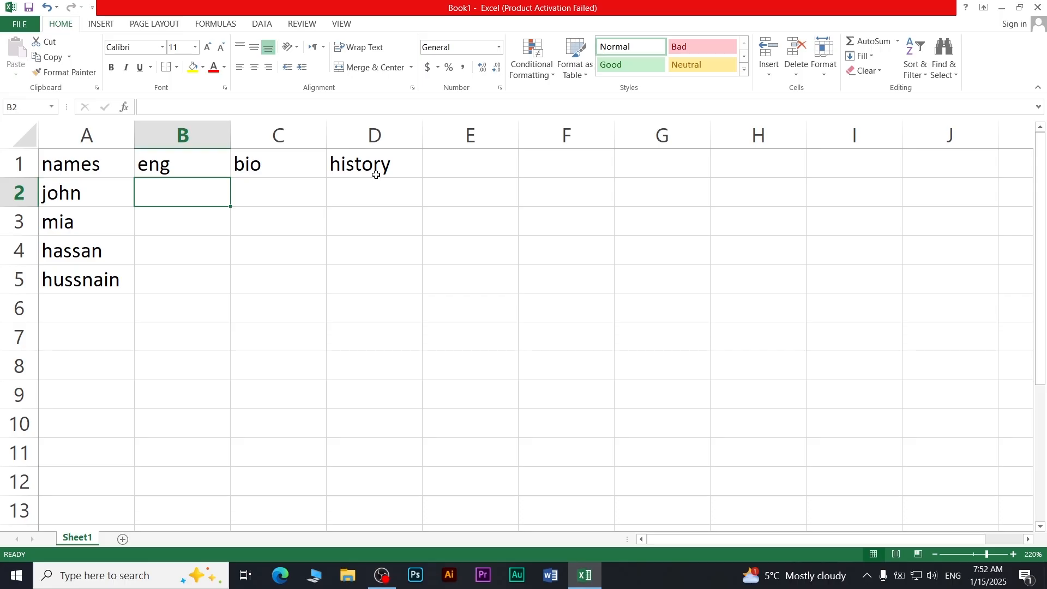
Enter eng scores 22, 52, 45, 65 in B2:B5
text(22)
key(Return)
text(52)
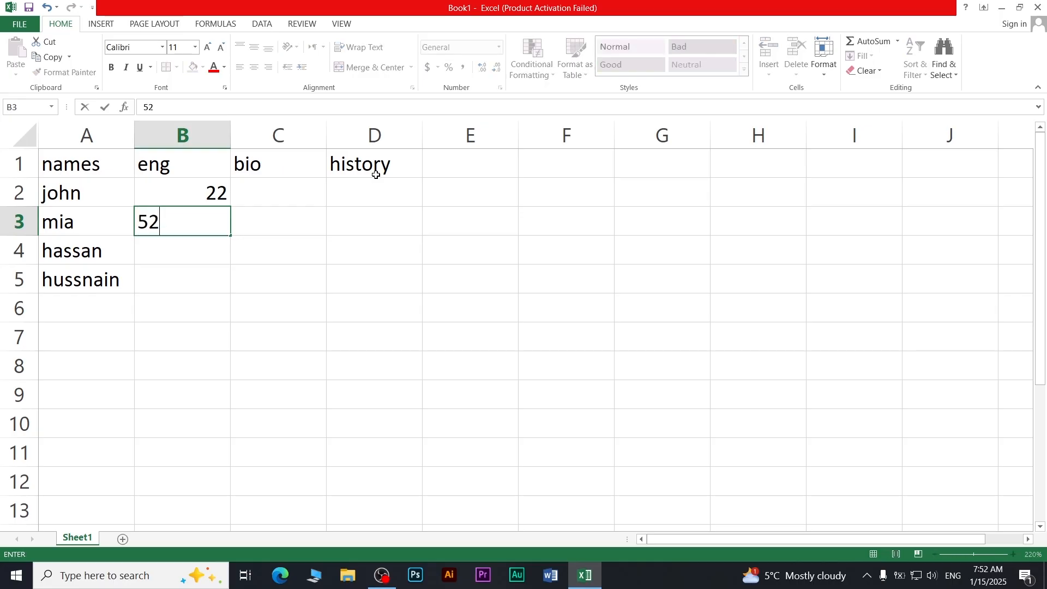
key(Return)
text(45)
key(Return)
text(65)
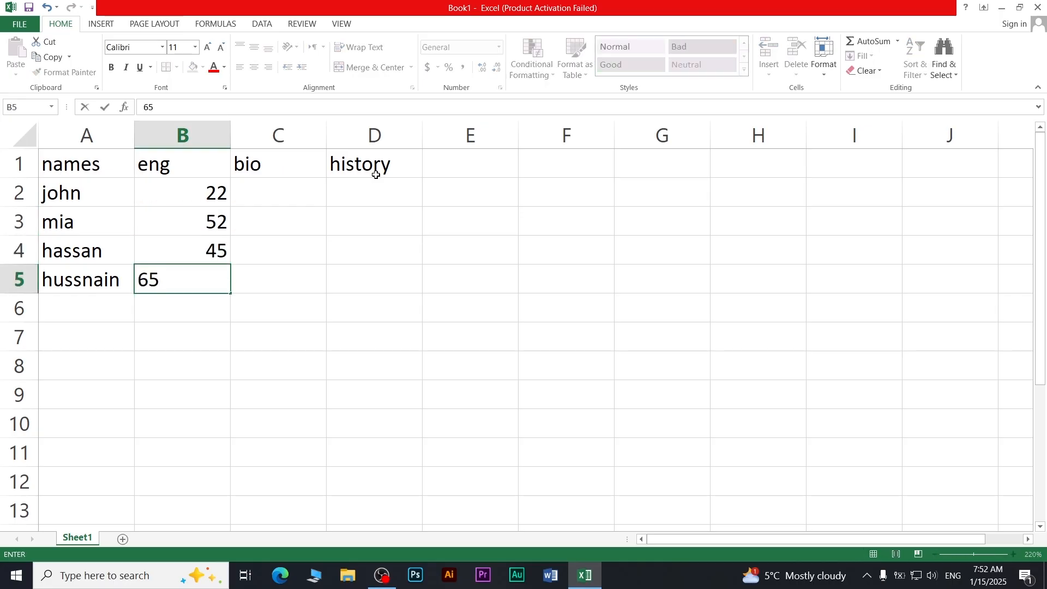
key(Right)
key(Up)
key(Up)
key(Up)
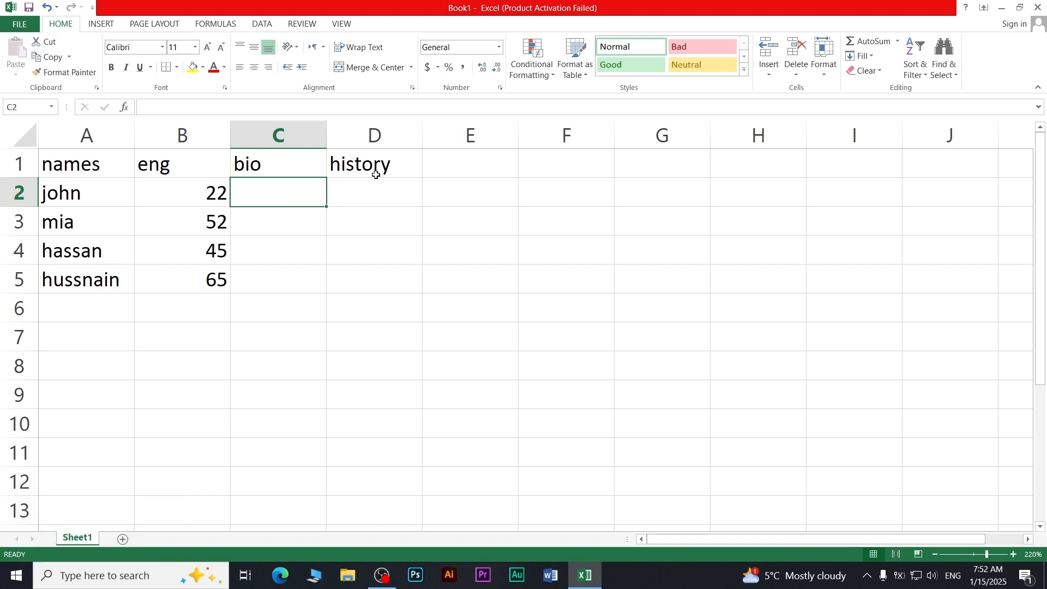
Enter bio scores 23, 63, 25, 45 in C2:C5
text(23)
key(Return)
text(63)
key(Return)
text(25)
key(Return)
text(45)
key(Right)
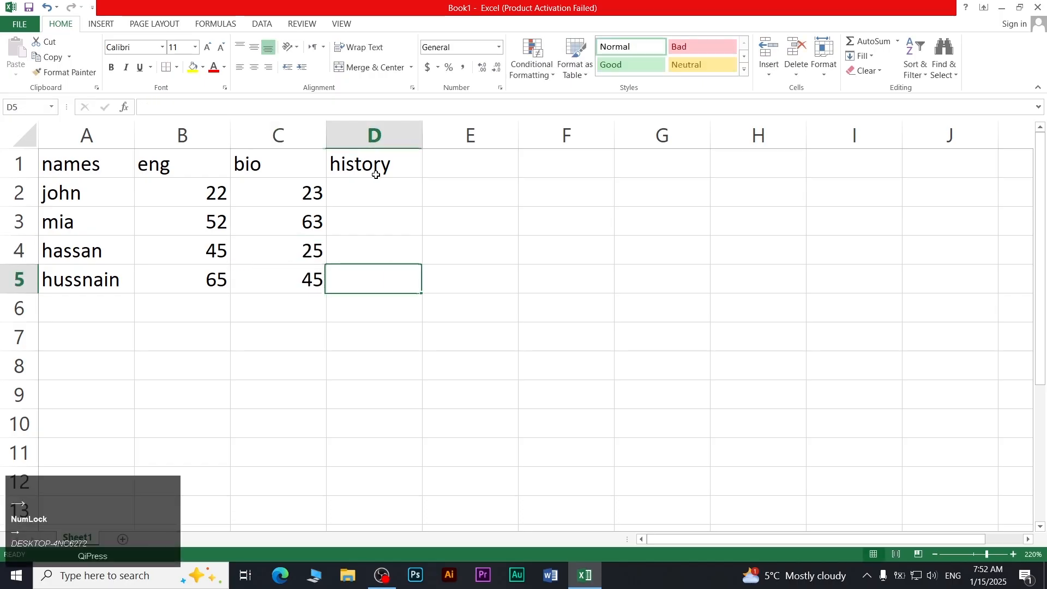
key(Up)
key(Up)
key(Up)
Enter history scores 45, 85, 96, 45 in D2:D5
text(45)
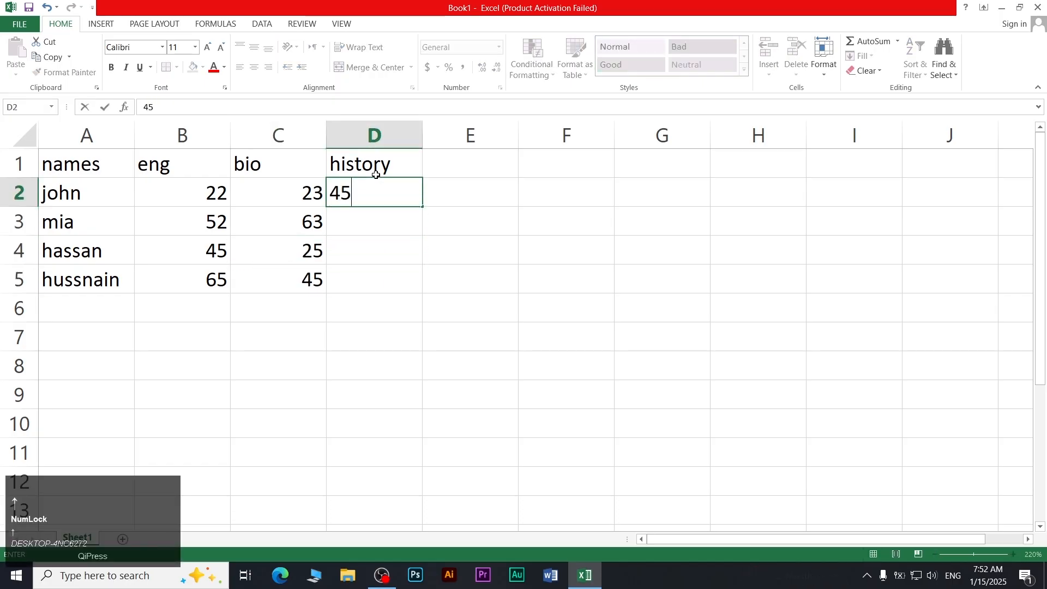
key(Return)
text(85)
key(Return)
text(96)
key(Return)
text(45)
key(Return)
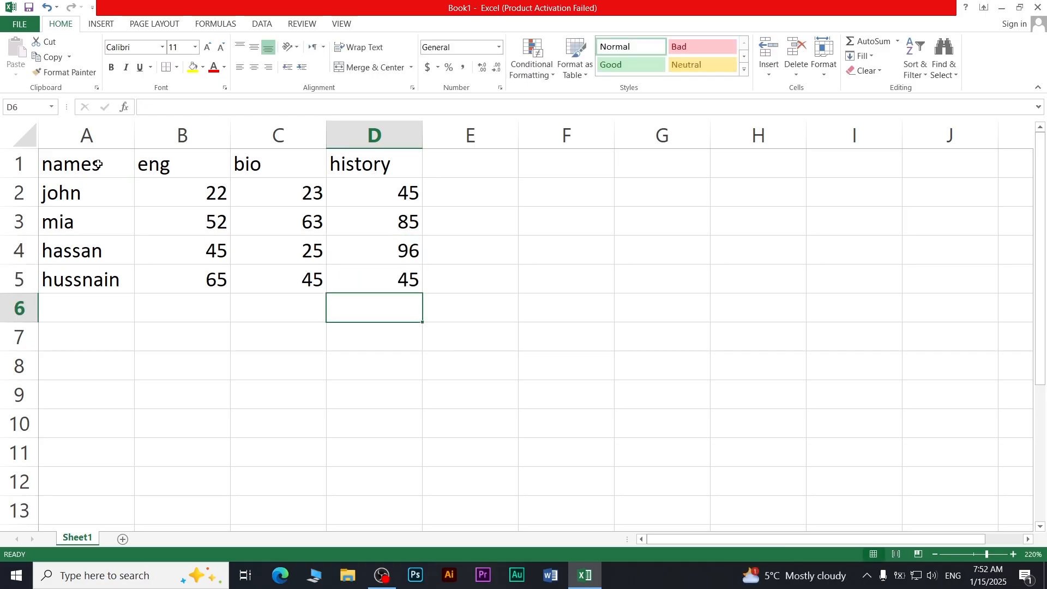
Format A1:D5 as a table with the dark gold banded style, headers included
drag(98, 164, 353, 280)
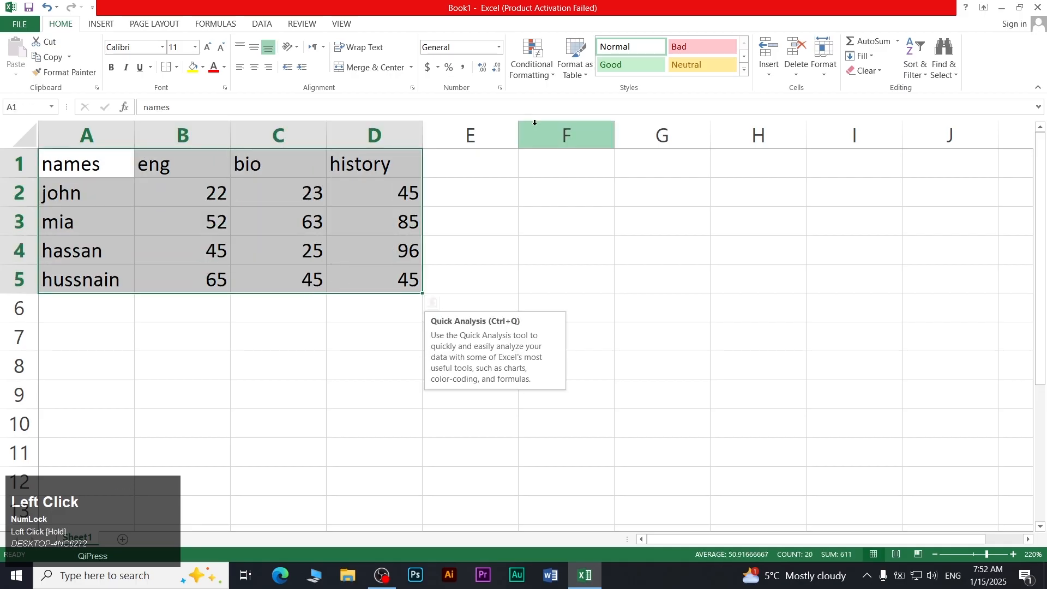
click(588, 66)
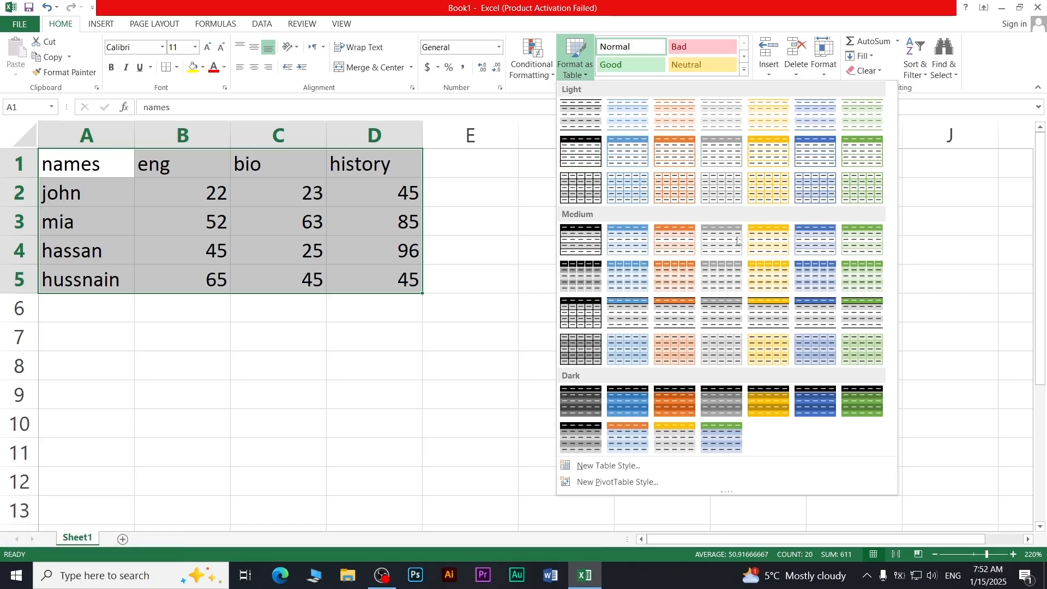
click(769, 402)
click(452, 258)
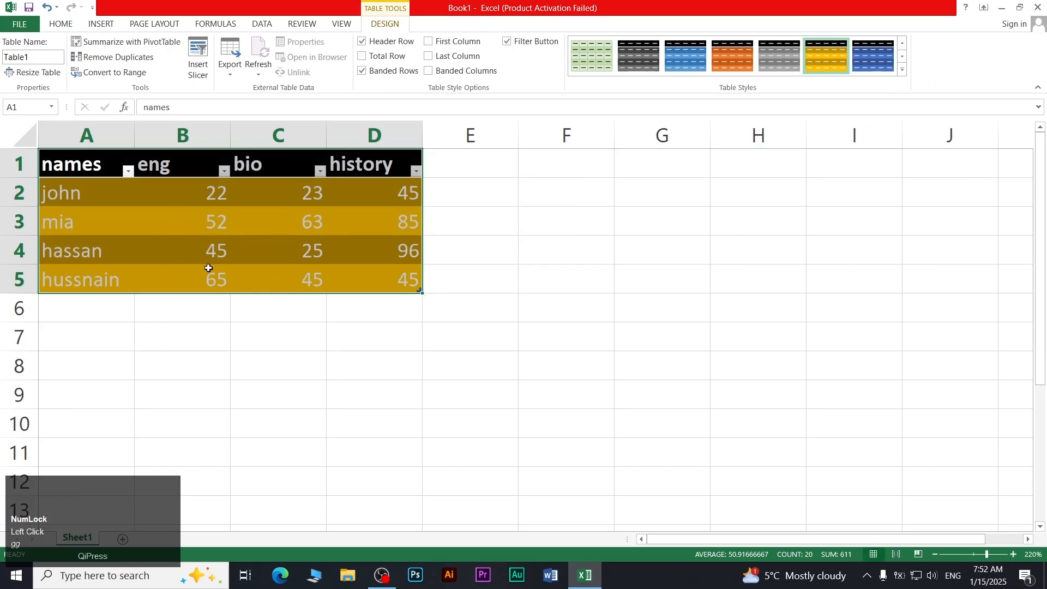
click(213, 327)
ctrl+scroll(213, 327, up, 2)
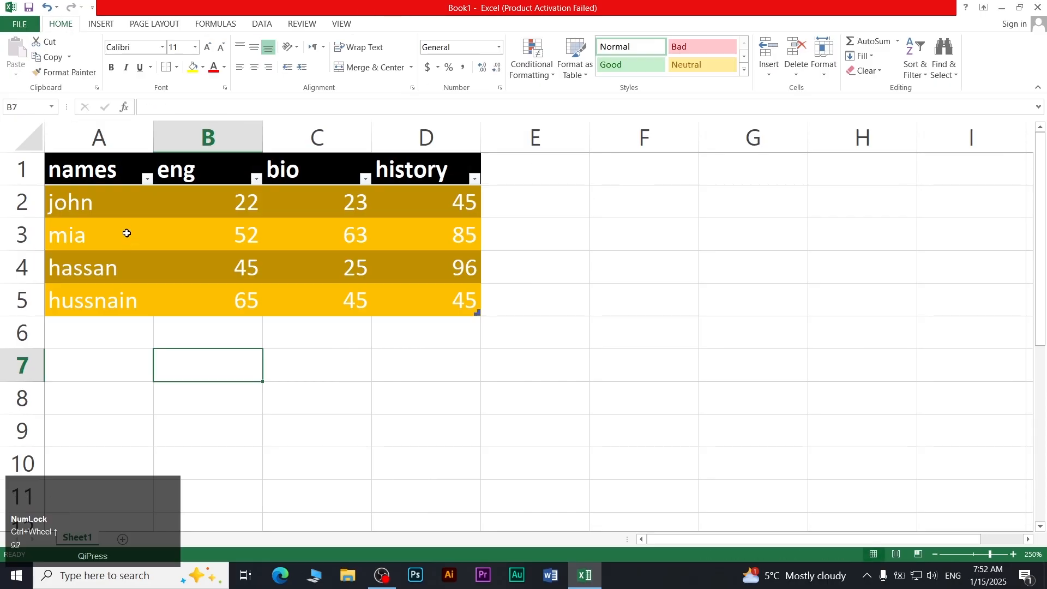
Filter the names column to show only john's row
click(148, 179)
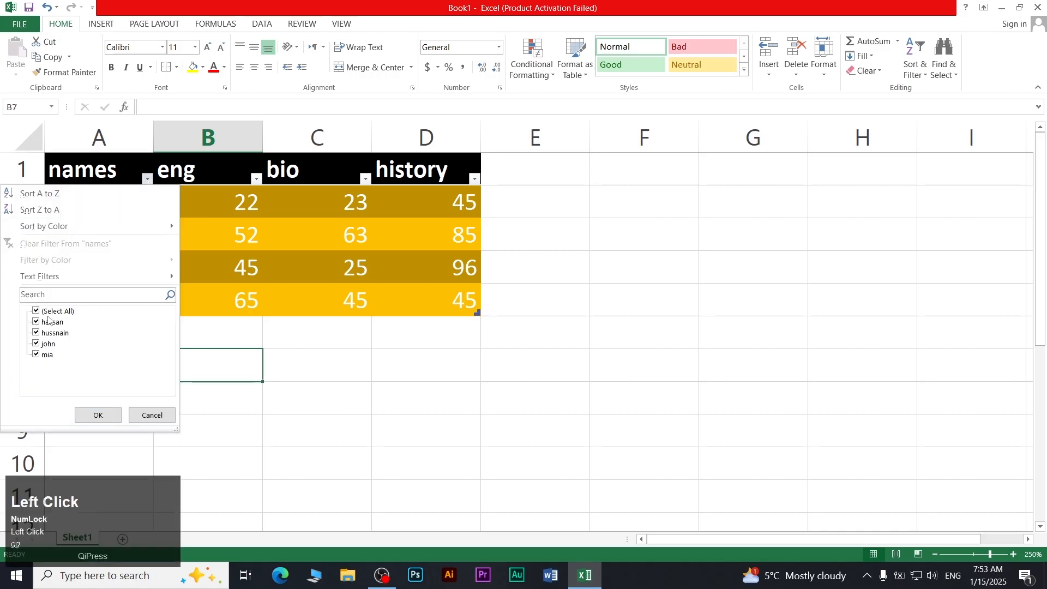
click(37, 311)
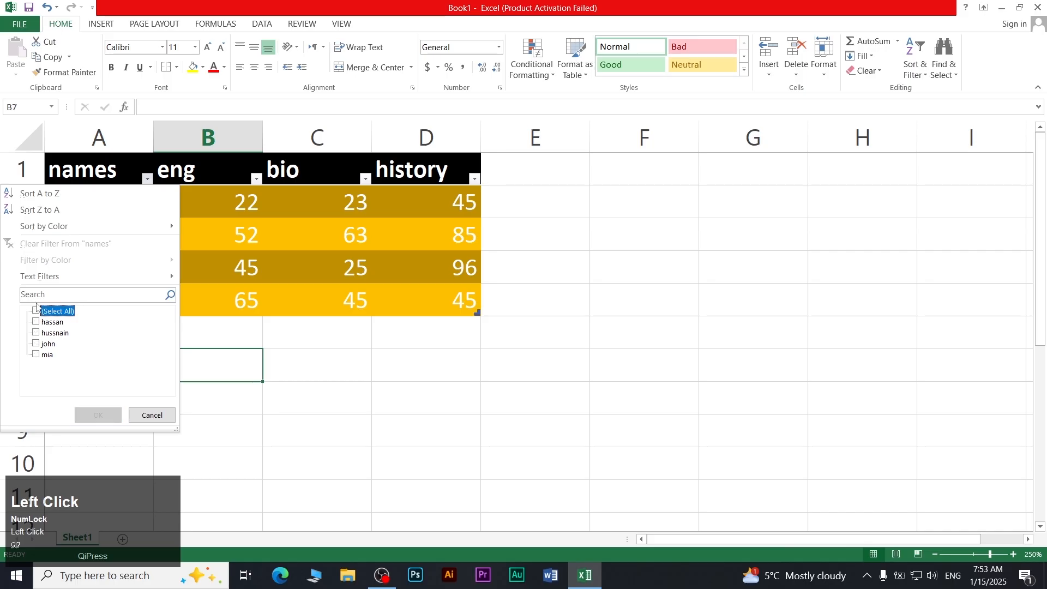
click(36, 344)
click(94, 414)
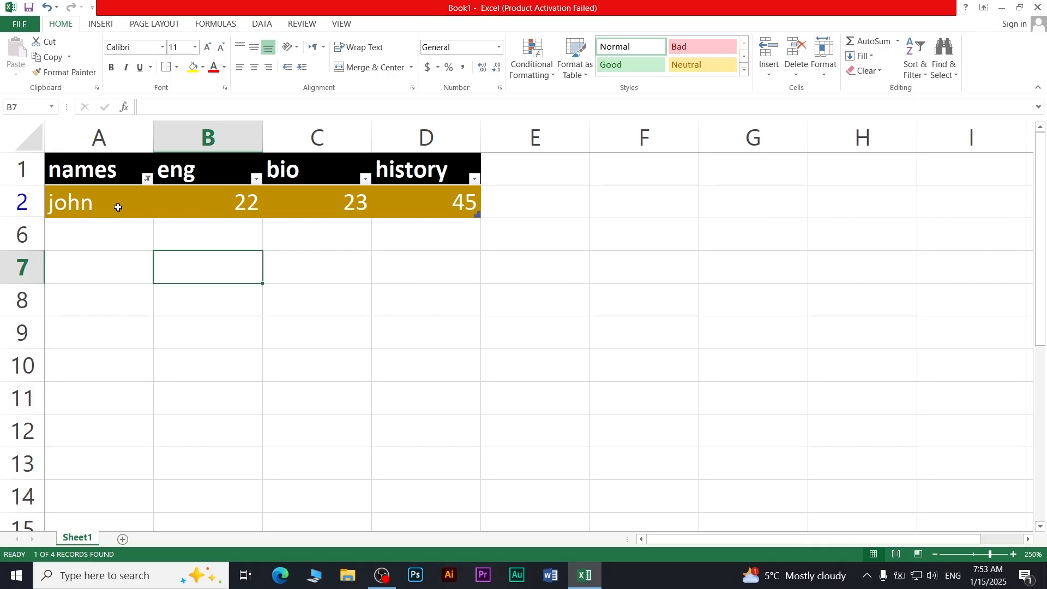
Select all names in the filter so all four rows show again
click(147, 183)
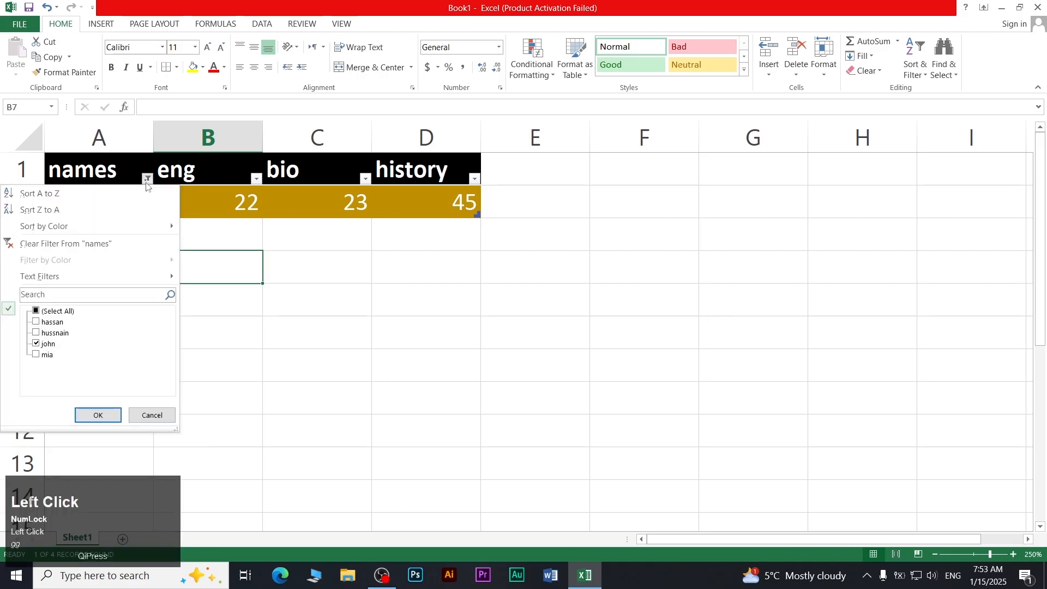
click(36, 311)
click(98, 415)
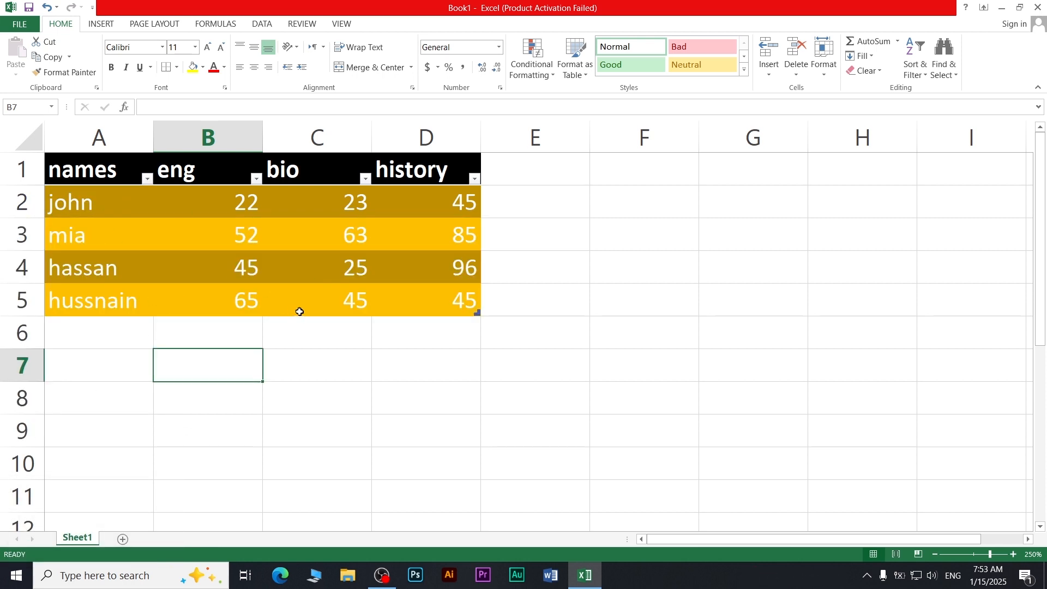
Apply the dark orange medium table style to the A1:D5 table
drag(115, 170, 479, 314)
click(585, 79)
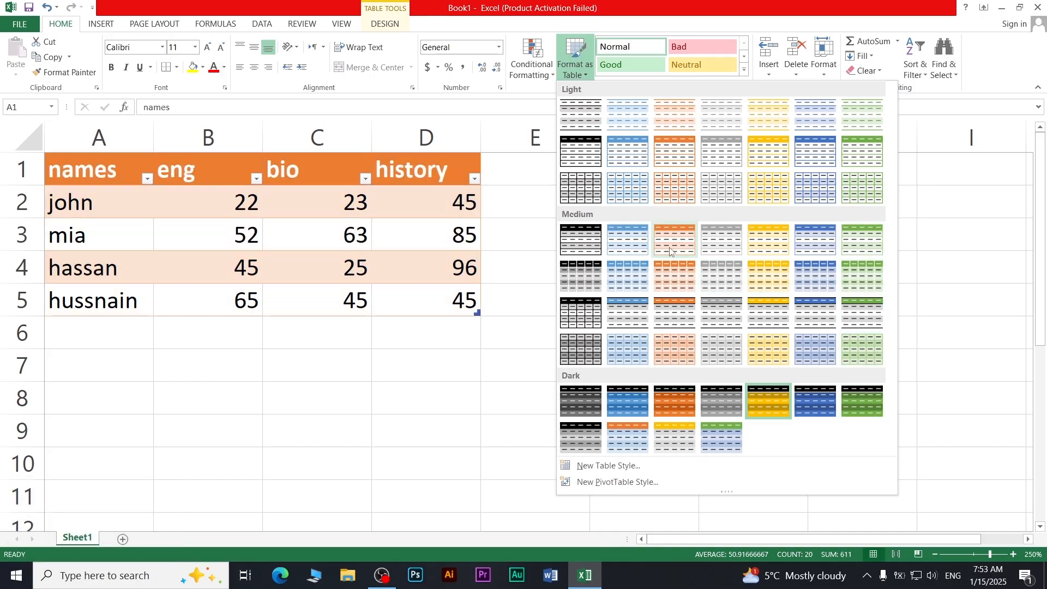
click(674, 271)
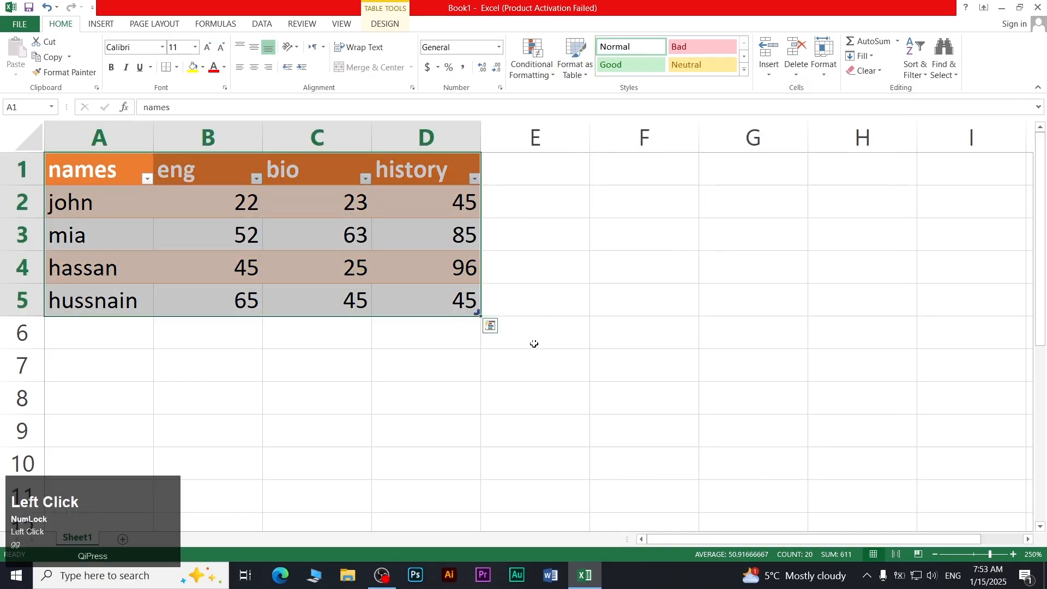
click(584, 80)
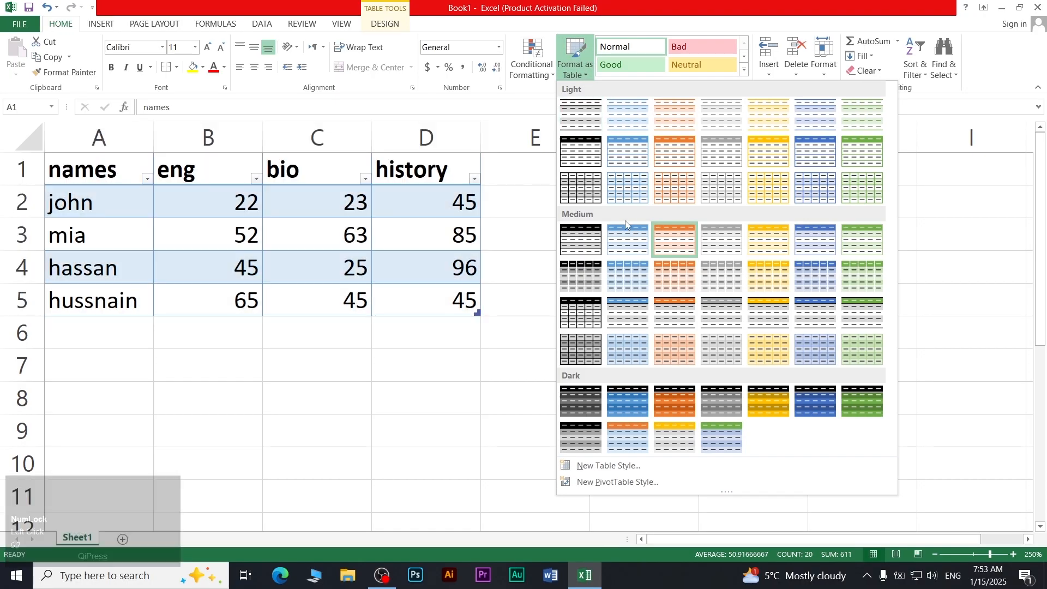
click(700, 5)
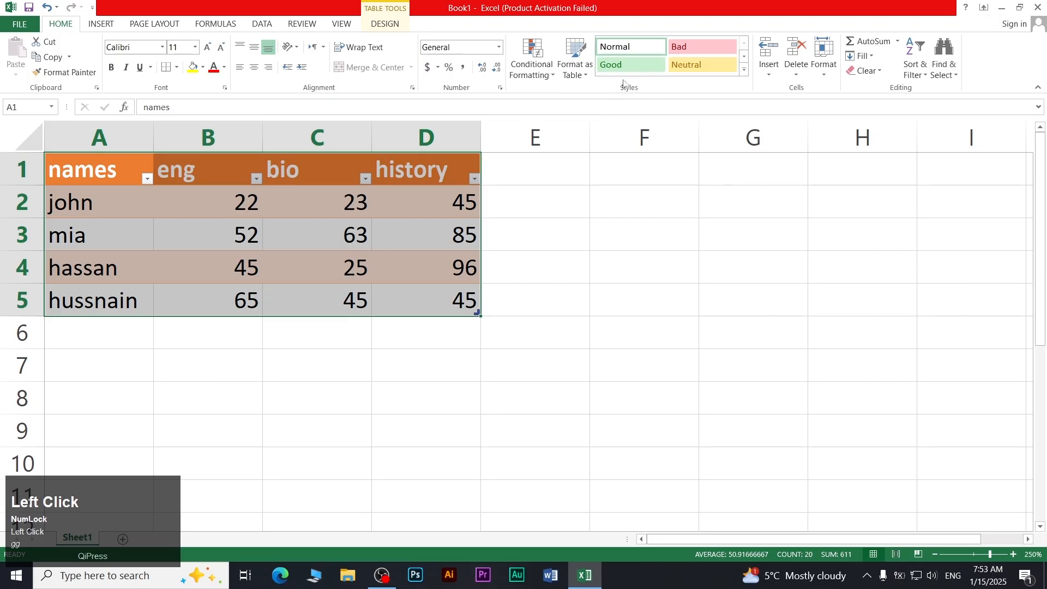
click(744, 69)
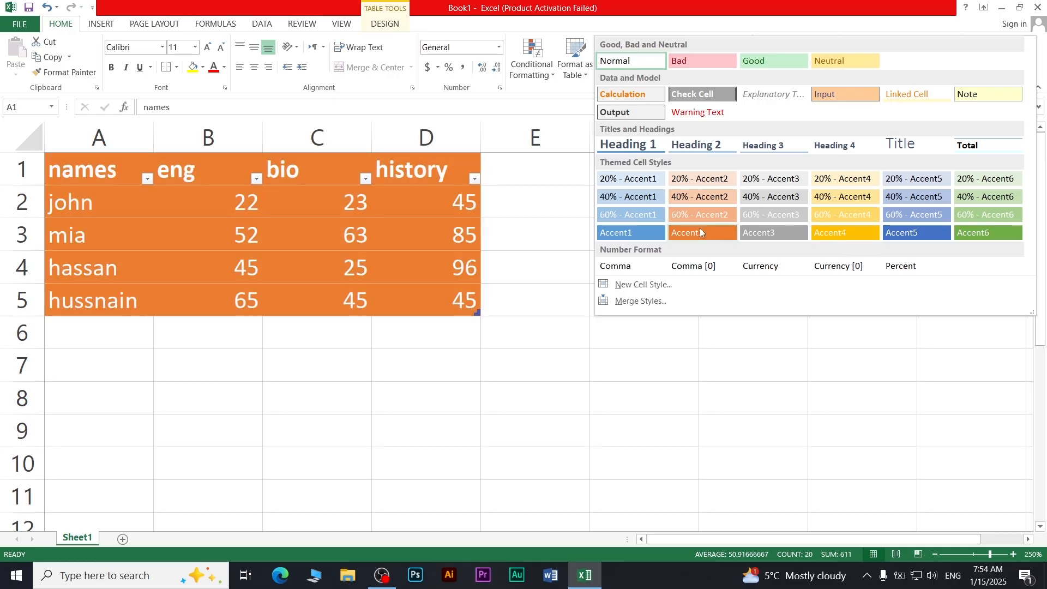
Apply the Accent2 cell style, then switch the table cells to Calculation
click(701, 233)
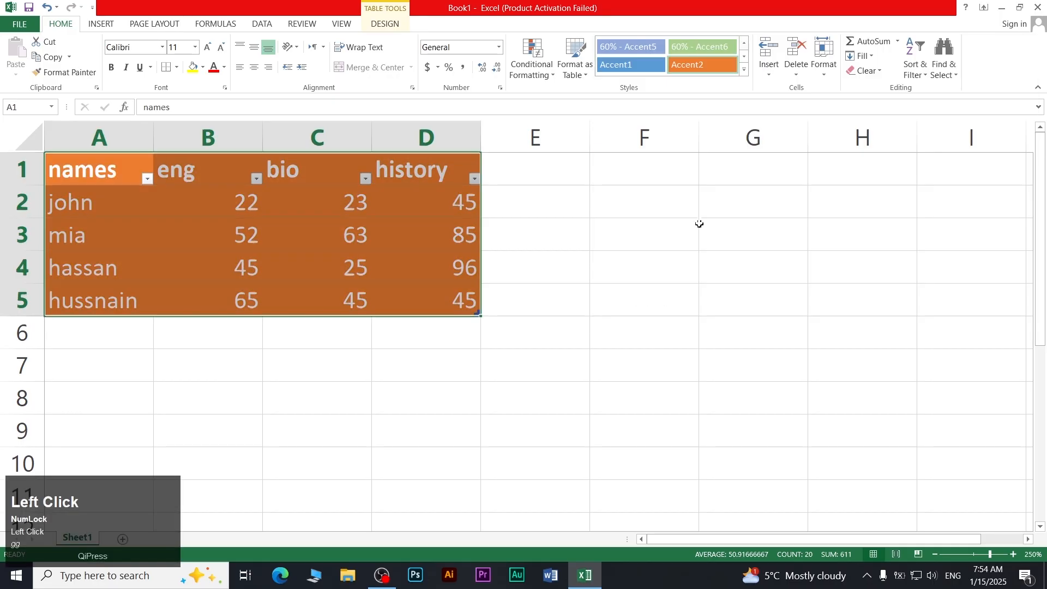
click(744, 69)
click(766, 8)
click(743, 70)
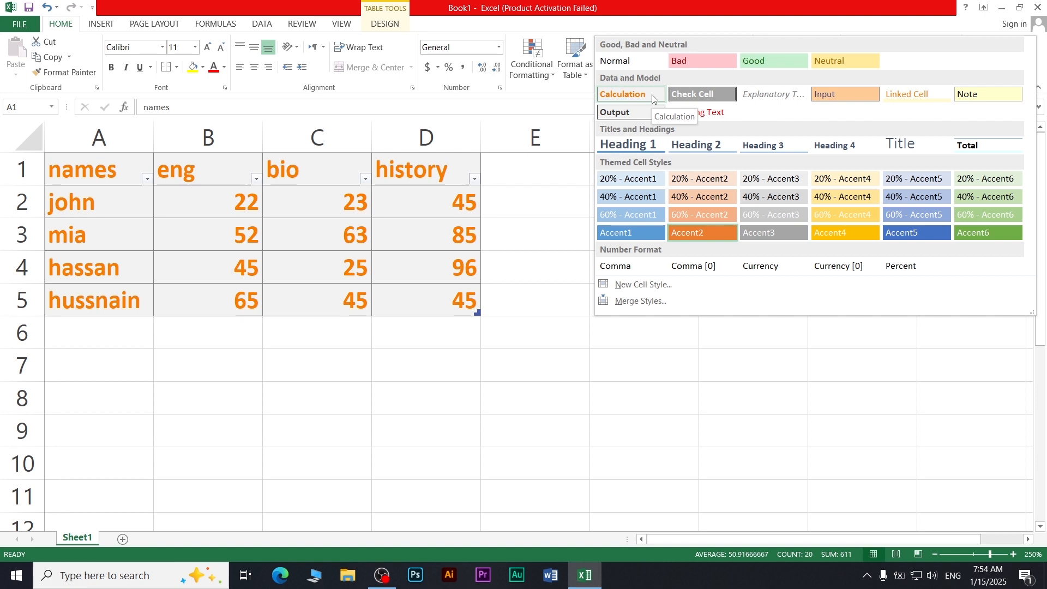
click(653, 98)
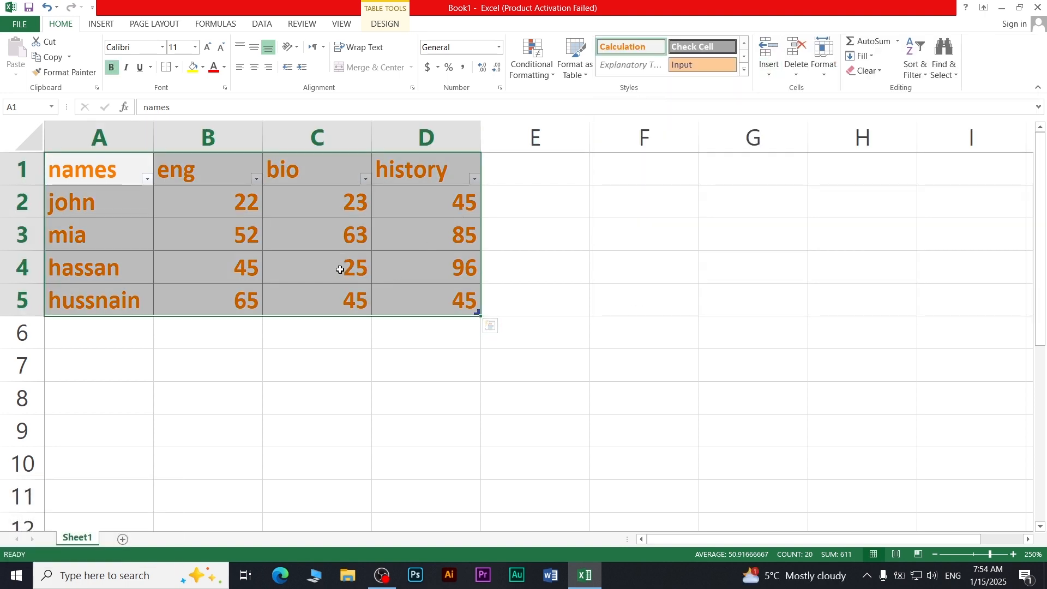
Select cell B2 in the eng column as the insertion point
click(770, 71)
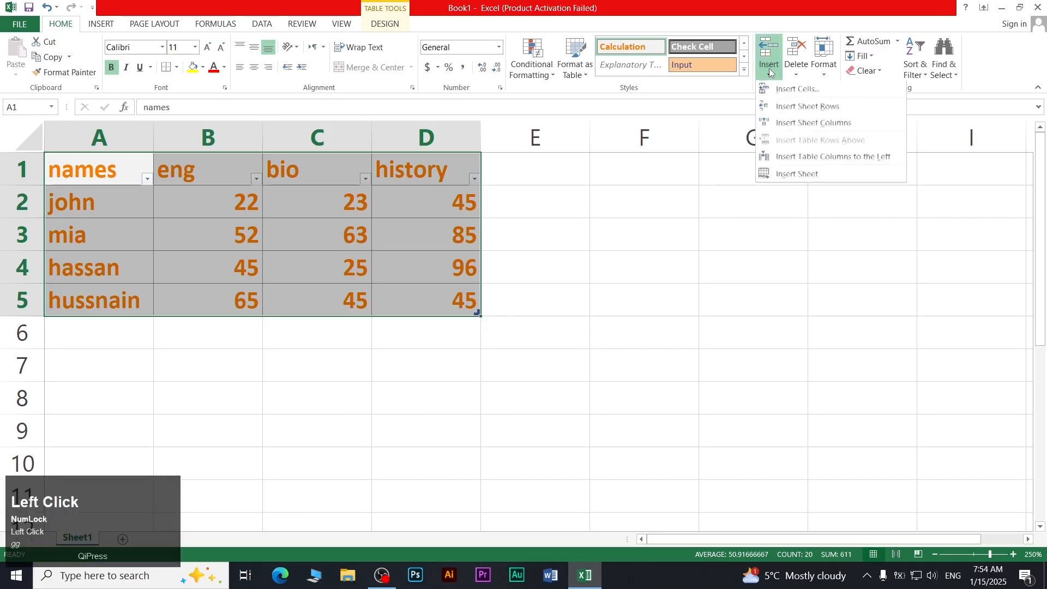
click(770, 73)
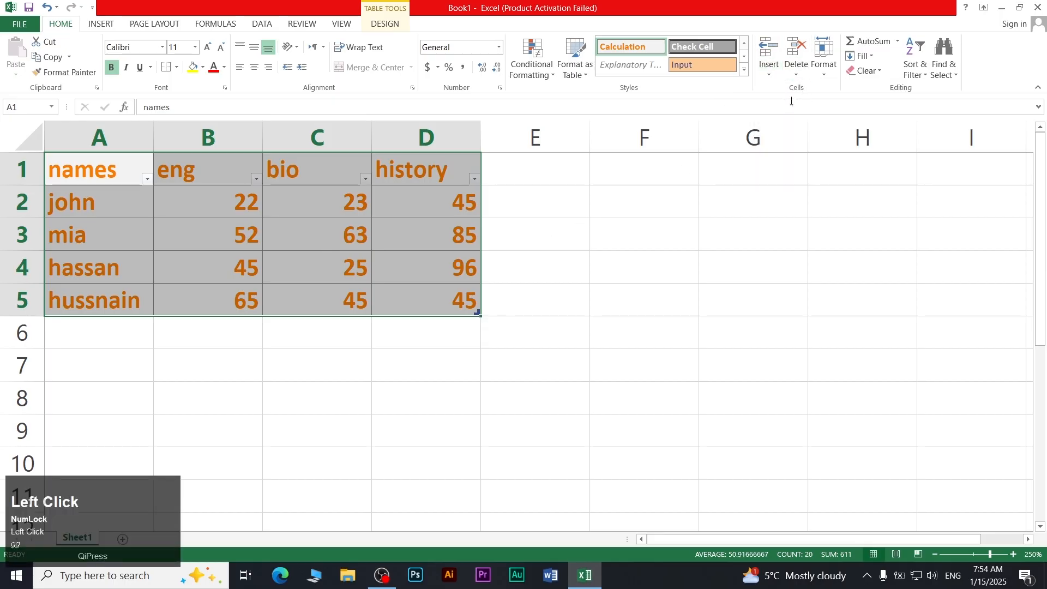
click(534, 202)
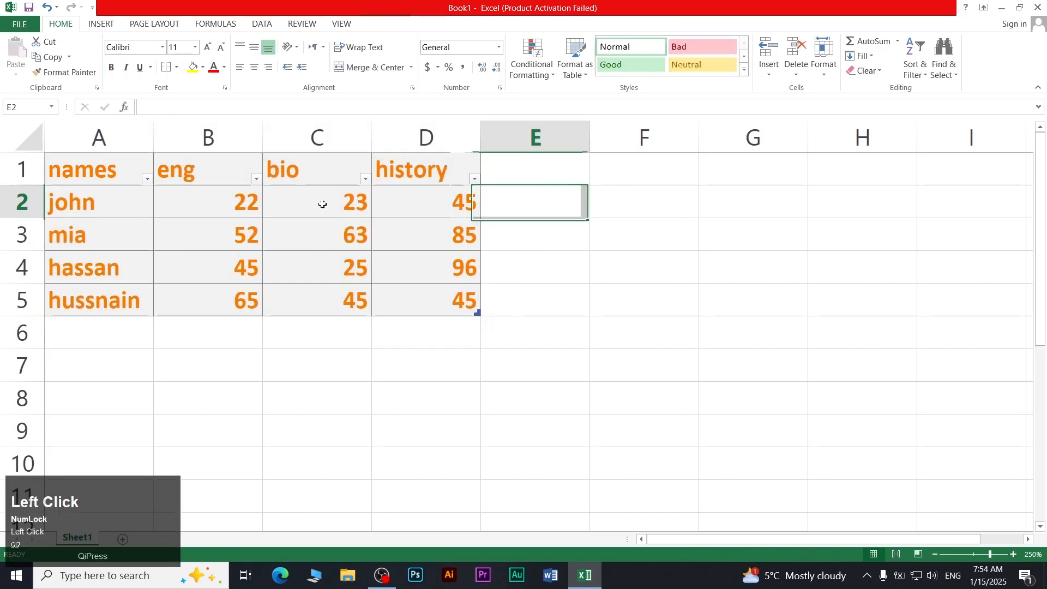
click(258, 182)
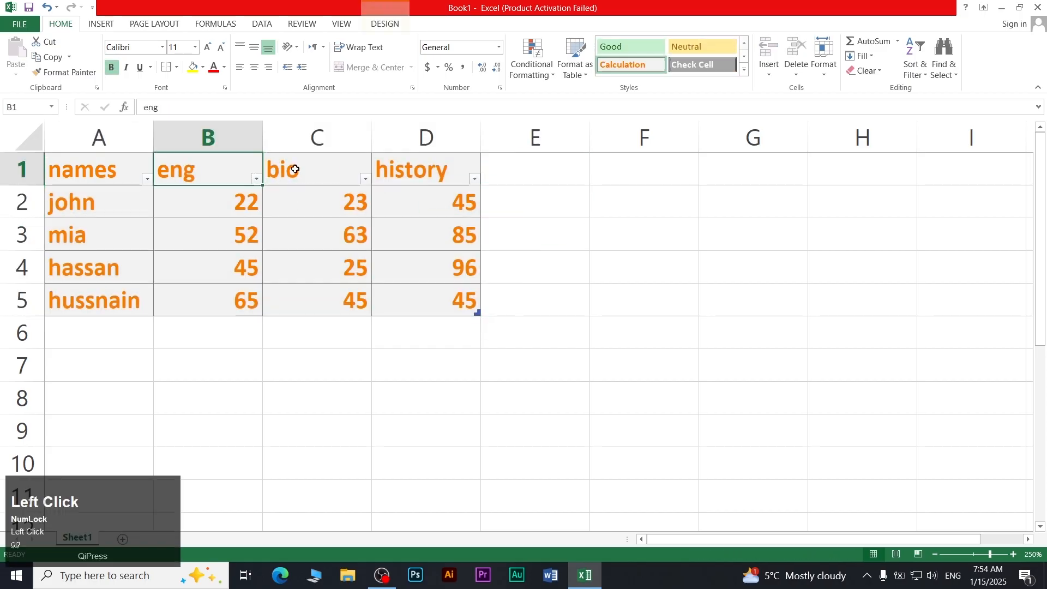
click(769, 73)
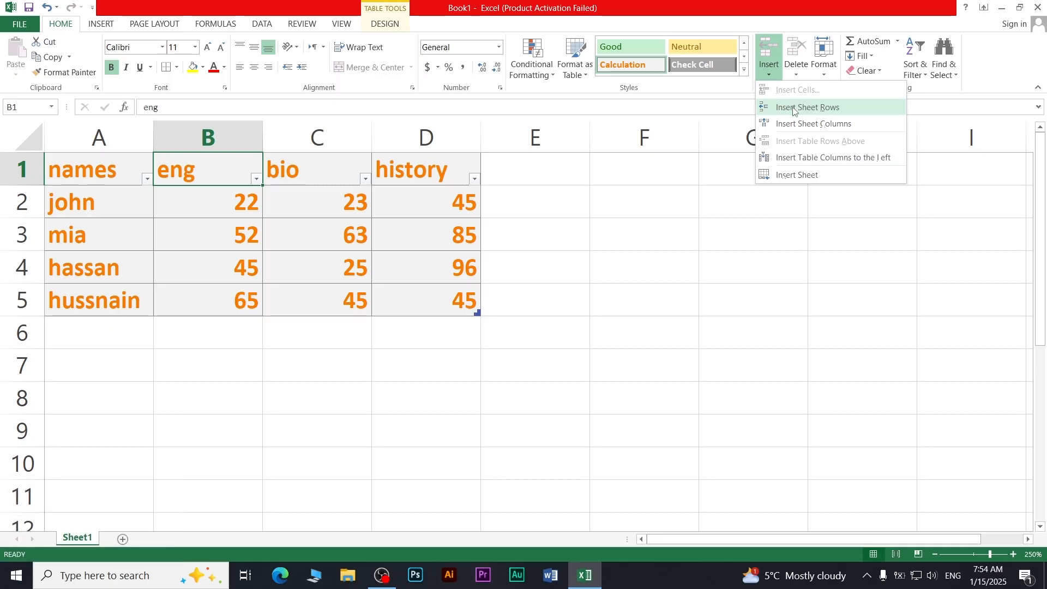
click(211, 200)
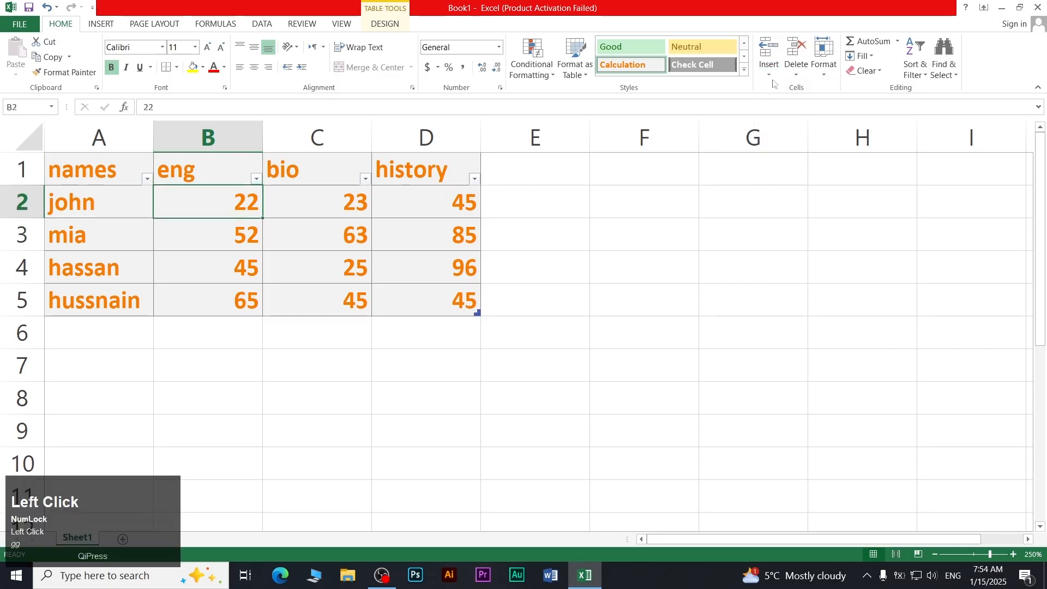
Insert two blank sheet rows at row 2 and a new column before eng
click(769, 72)
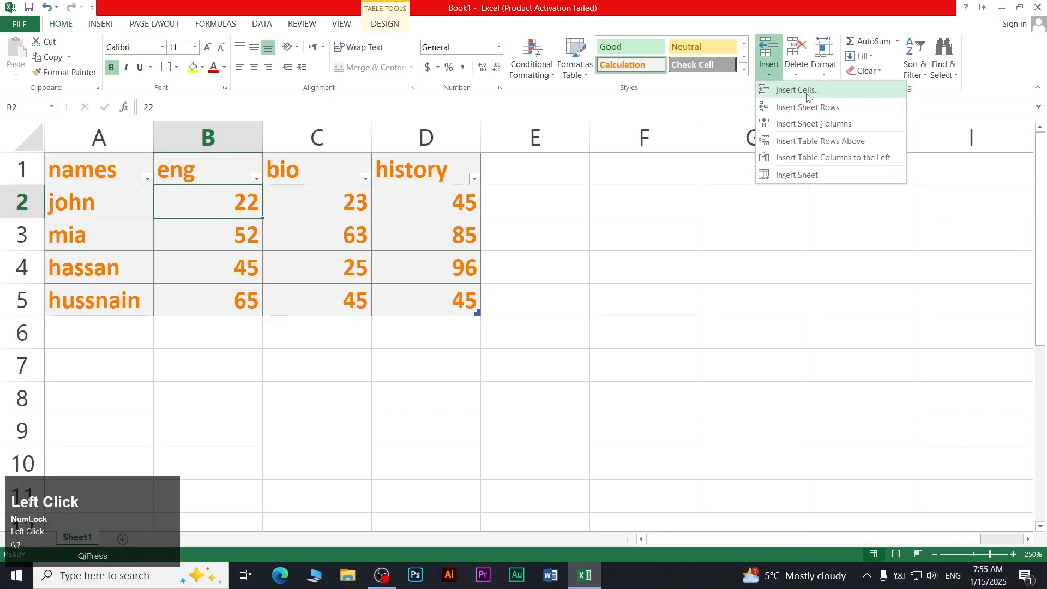
click(808, 107)
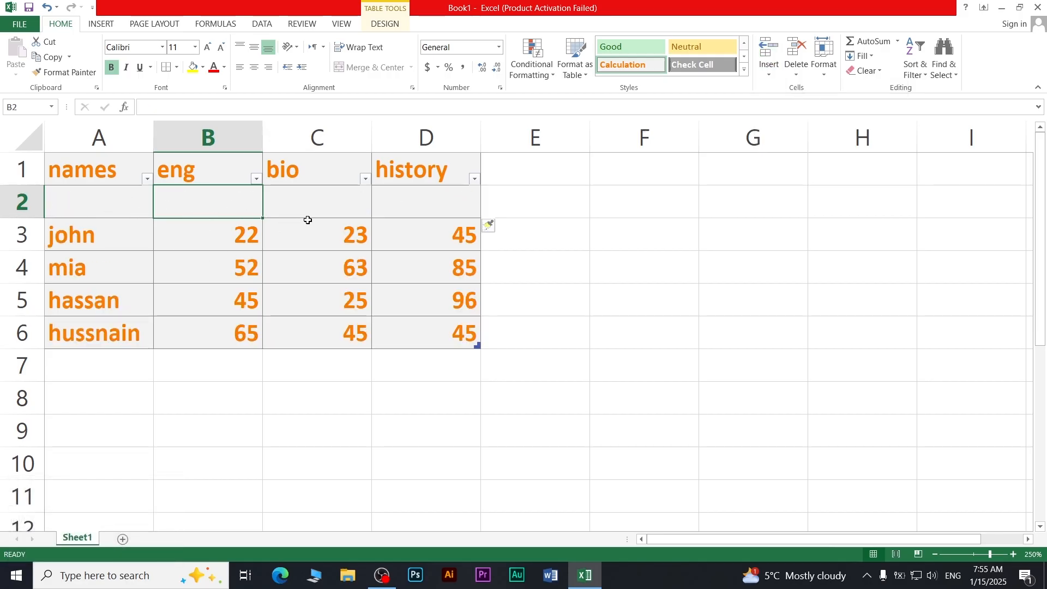
click(769, 73)
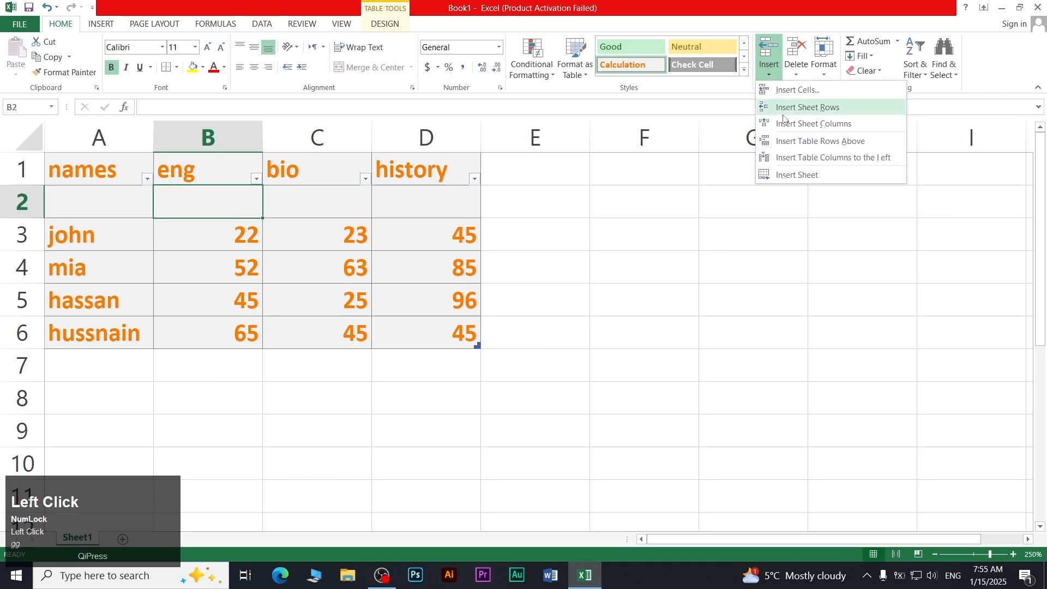
click(783, 109)
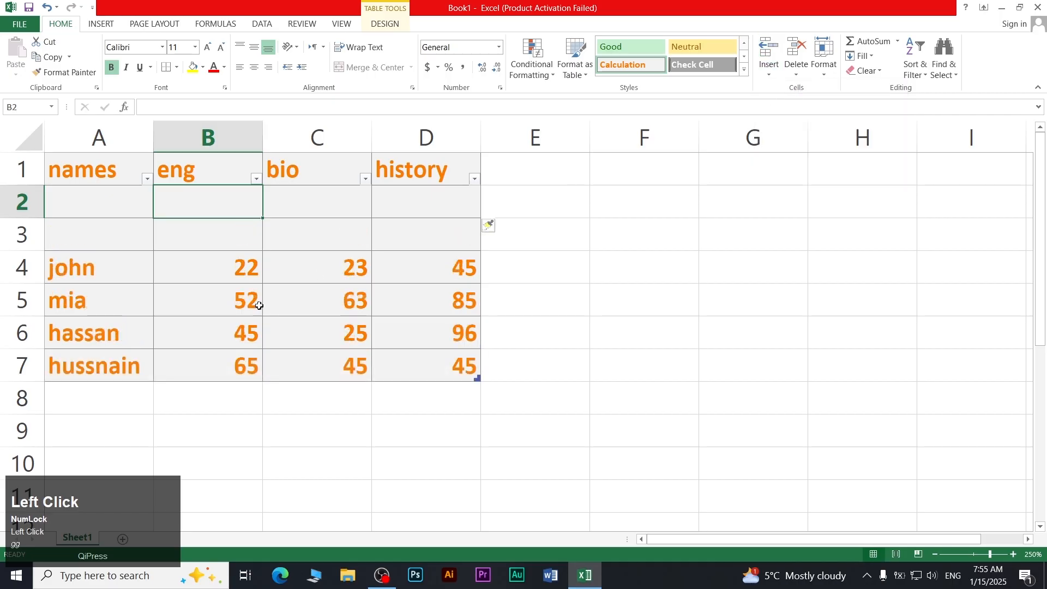
click(770, 71)
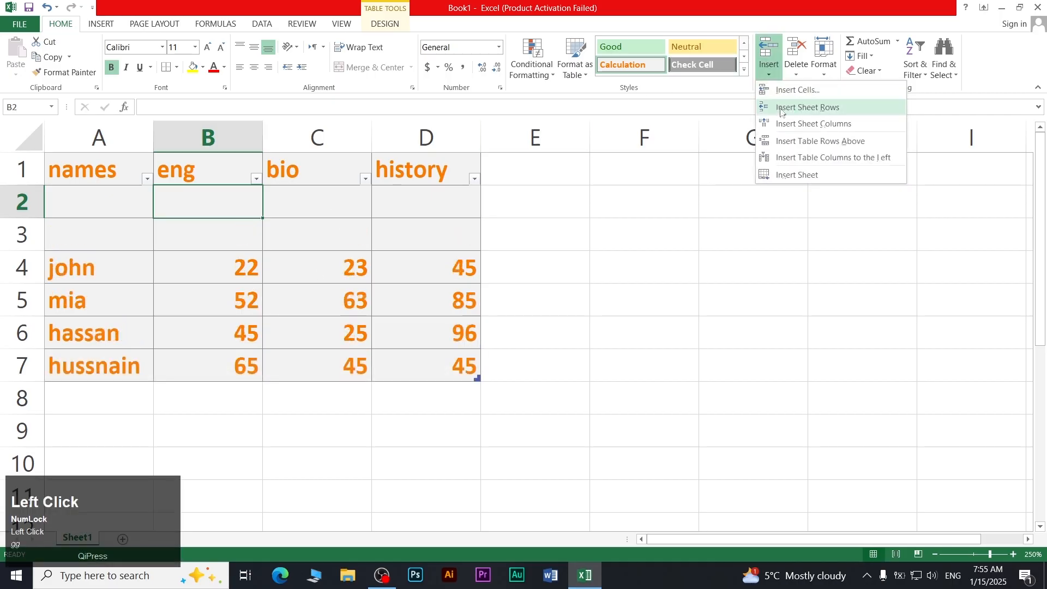
click(787, 124)
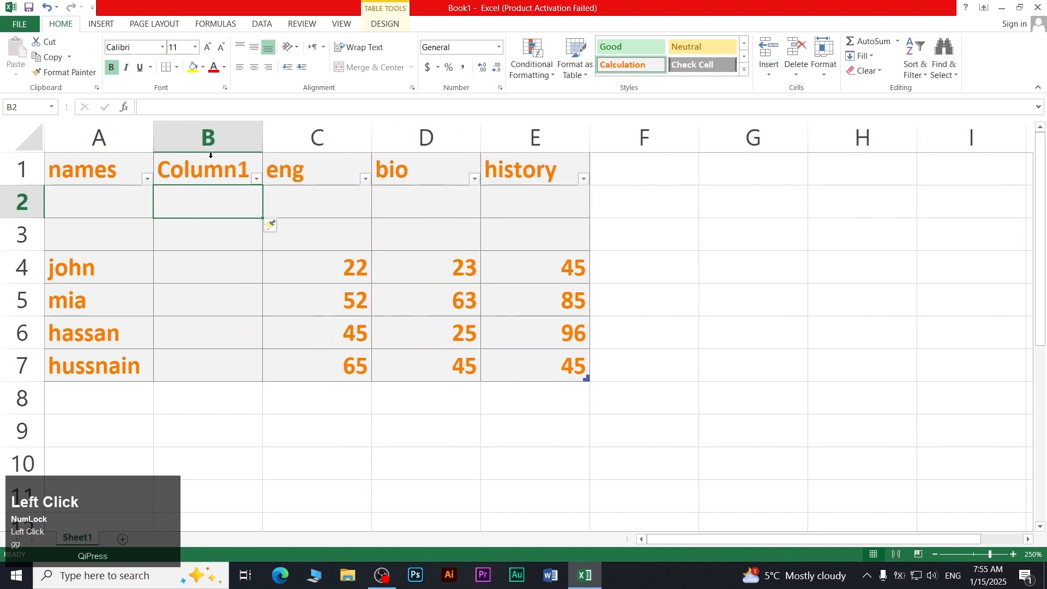
click(770, 71)
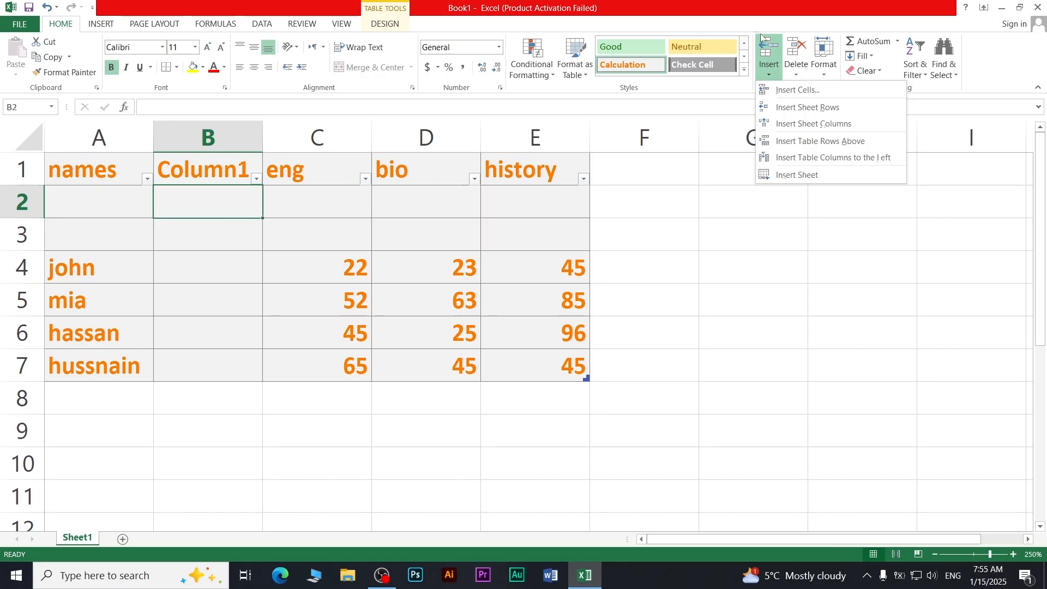
Insert one more blank row above the data
click(797, 77)
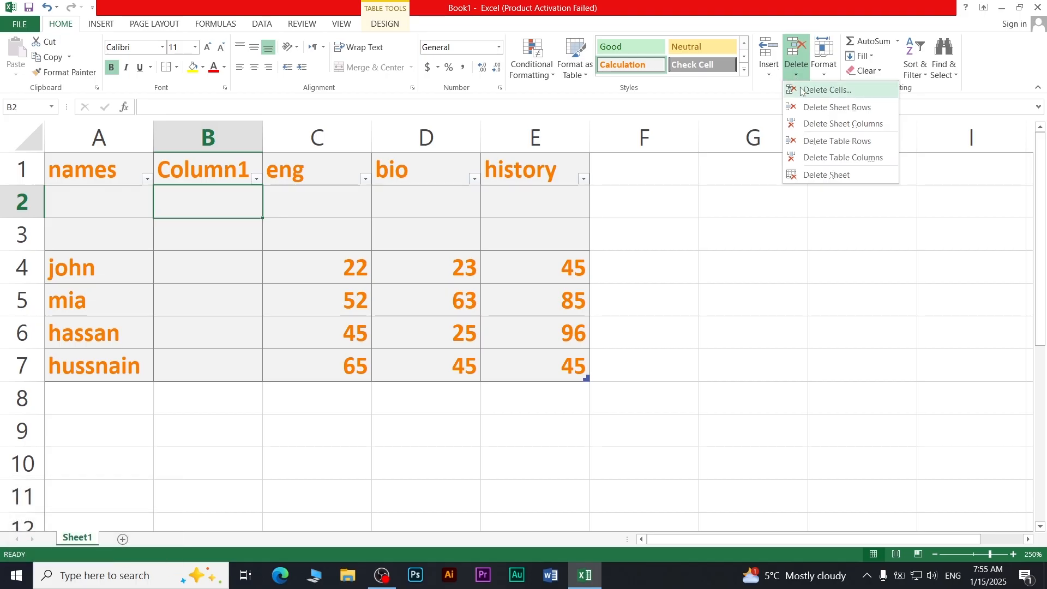
click(770, 72)
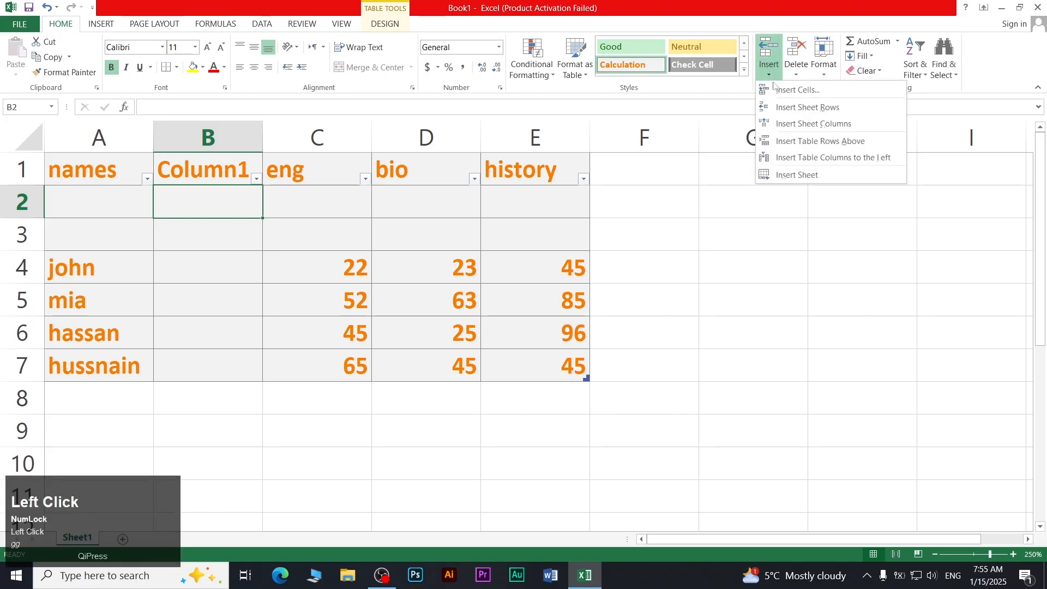
click(778, 92)
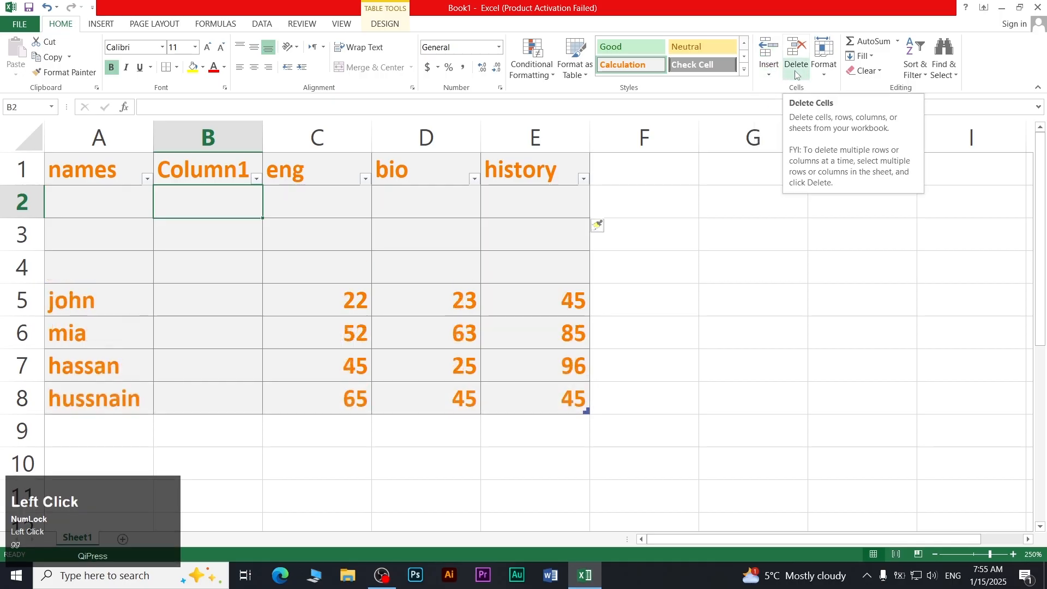
Delete the three blank sheet rows so john sits in row 2
click(797, 74)
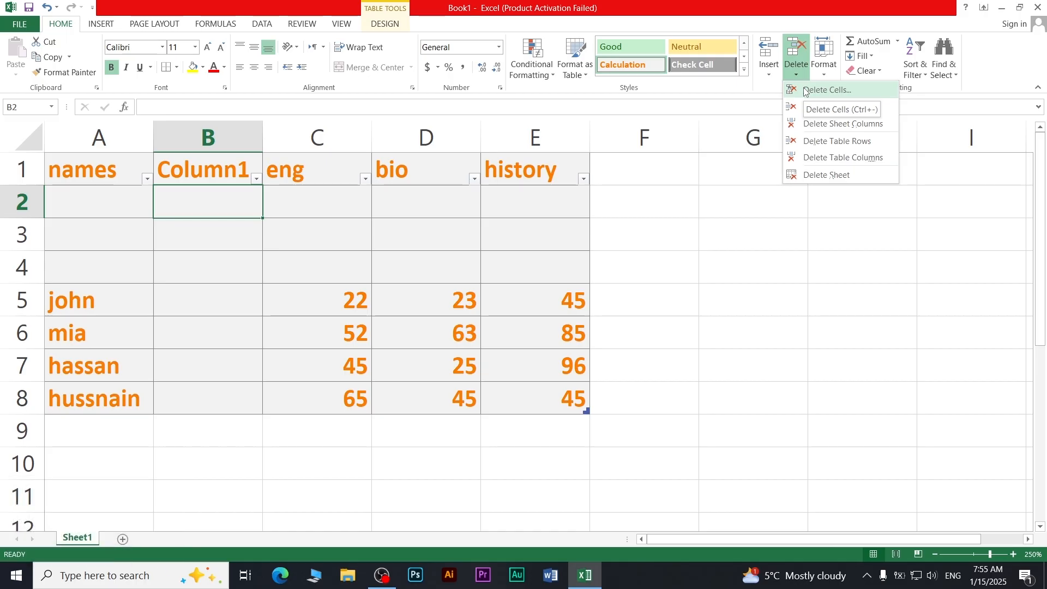
click(807, 107)
click(796, 75)
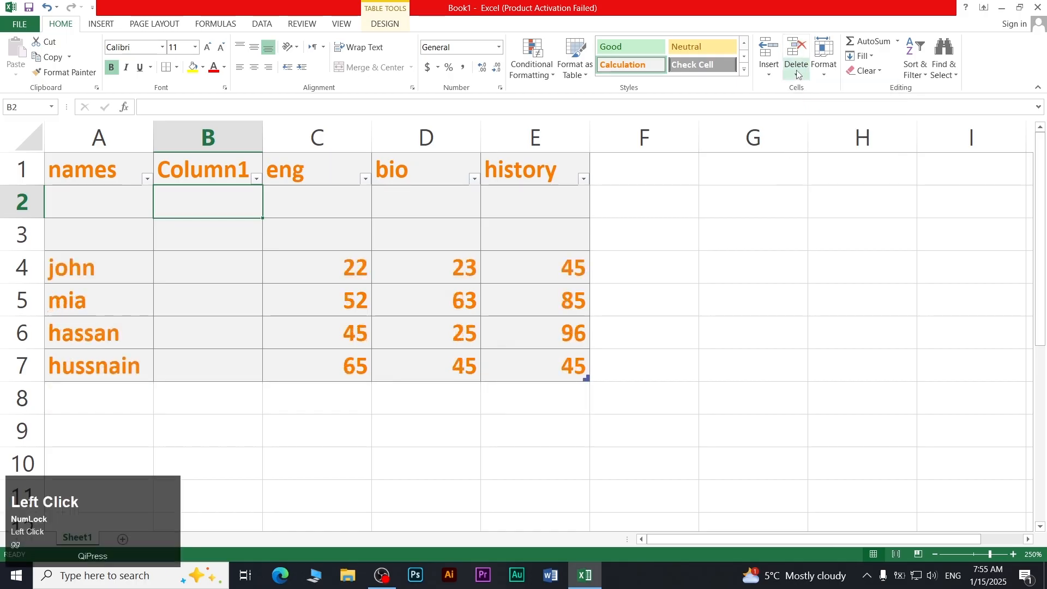
click(808, 107)
click(796, 75)
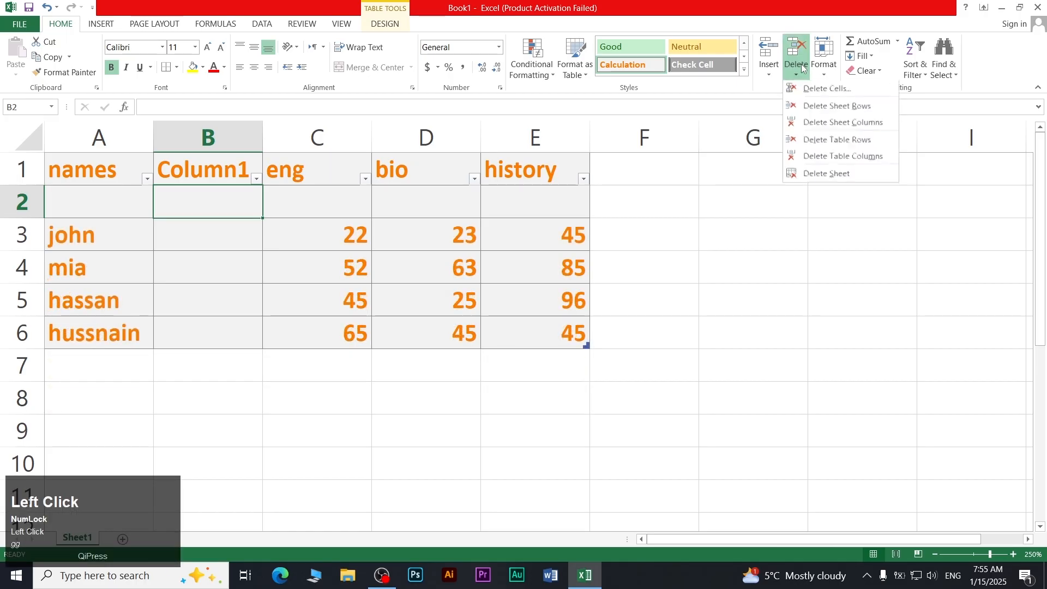
click(807, 107)
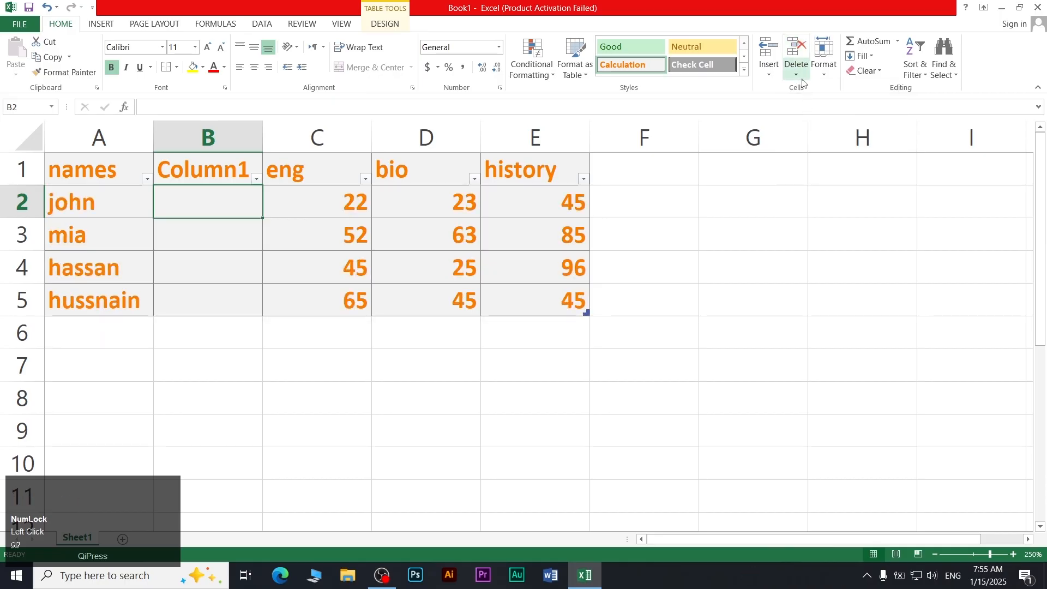
click(801, 77)
click(770, 70)
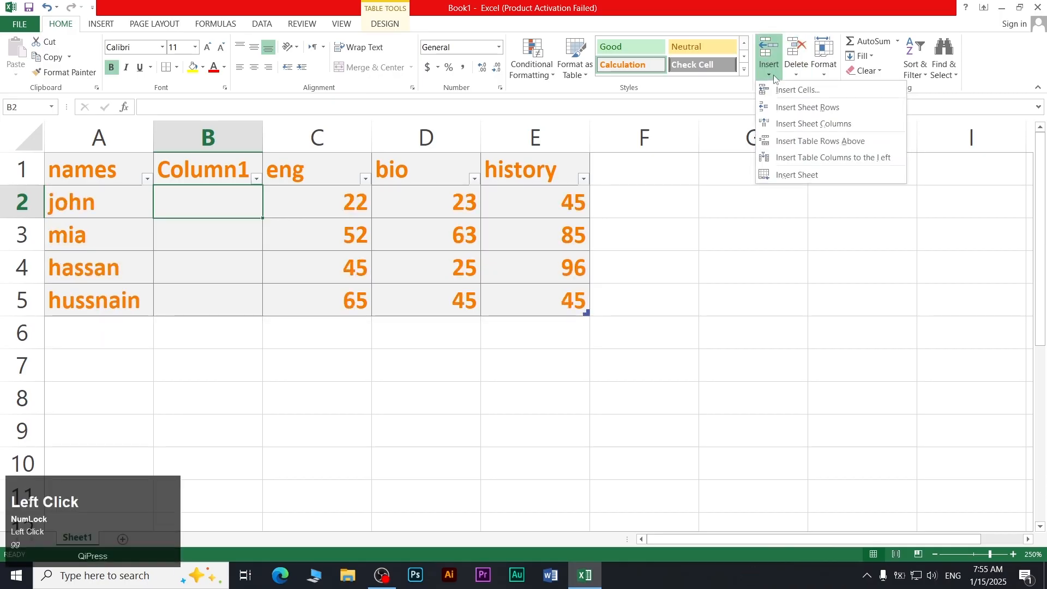
Add a Column2, then delete both Column2 and Column1 from column B
click(785, 125)
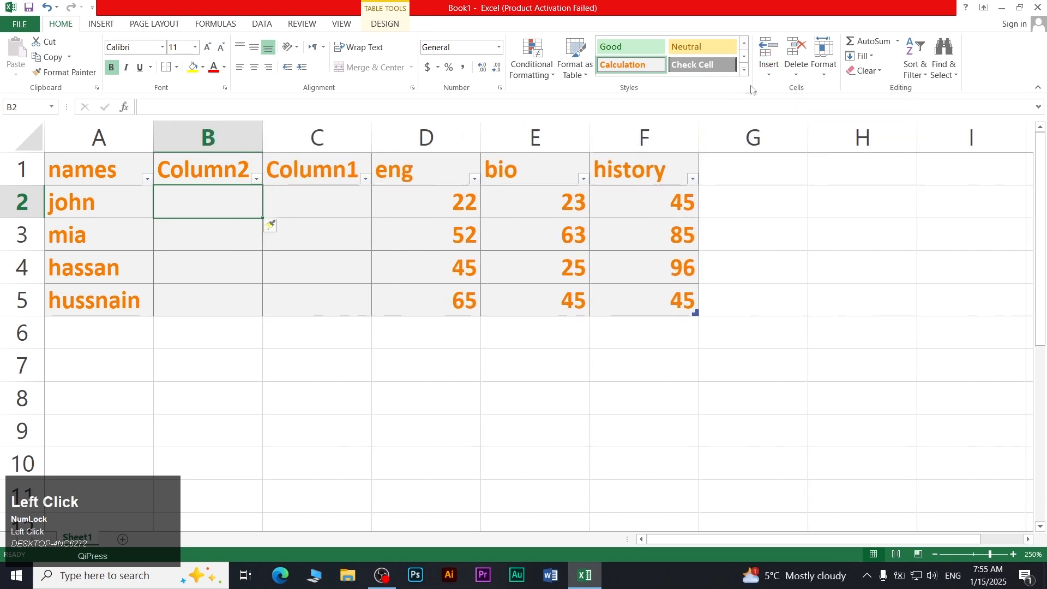
click(797, 72)
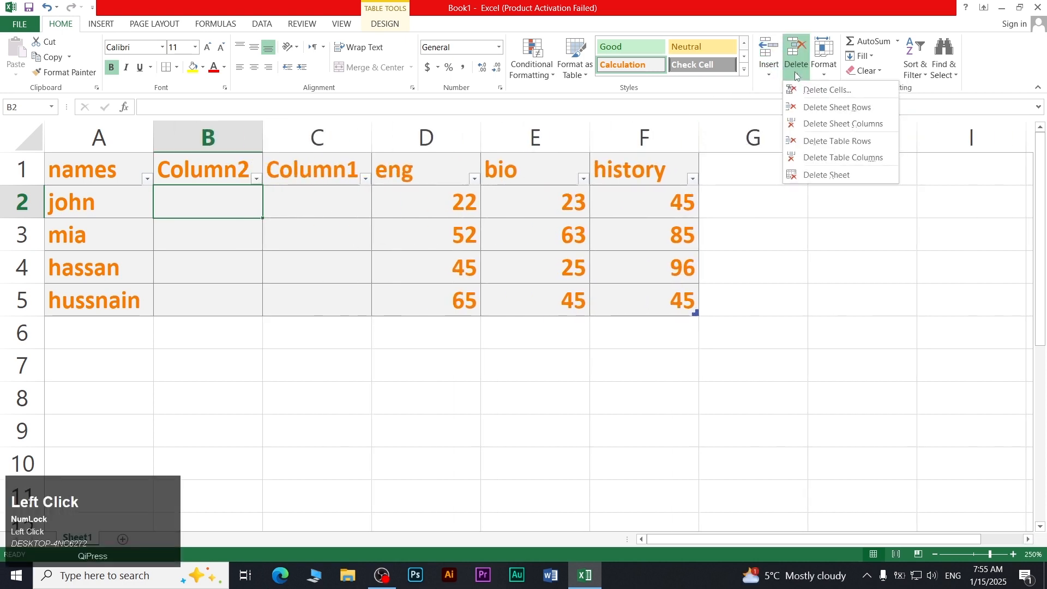
click(812, 126)
click(797, 71)
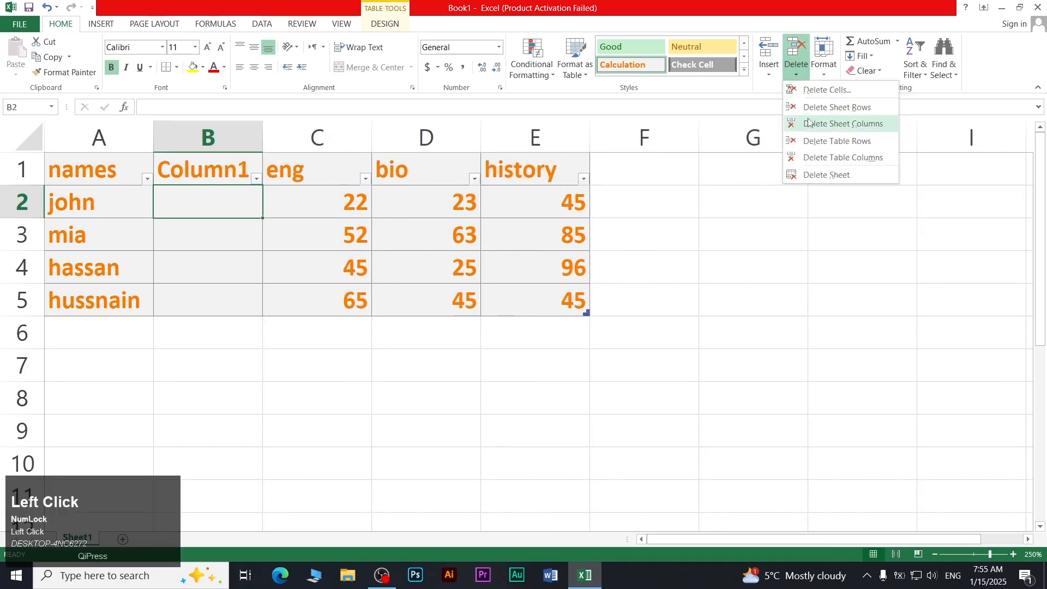
click(810, 124)
click(769, 70)
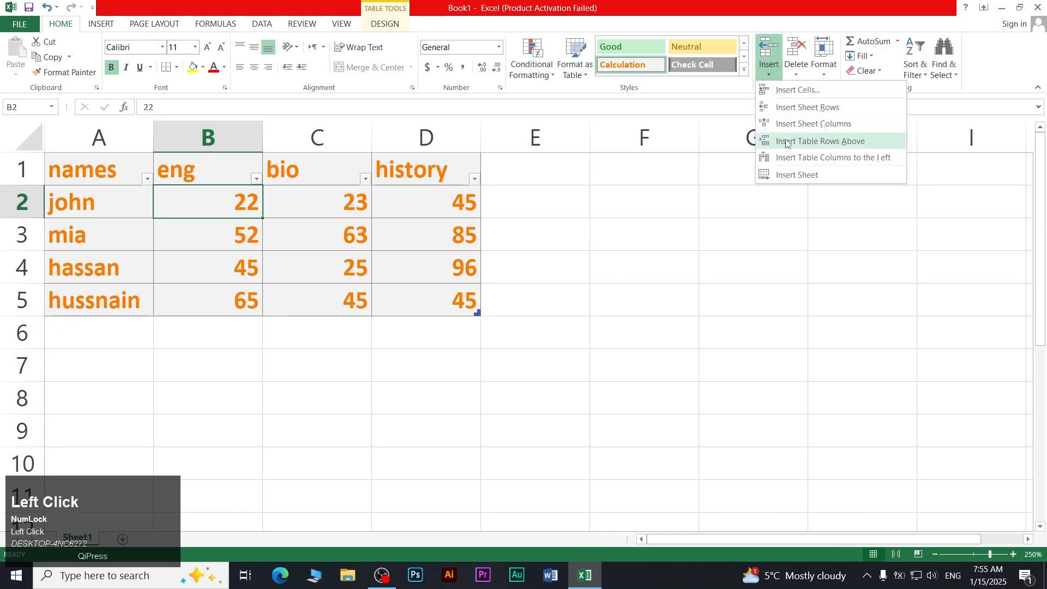
Insert a blank table row above john, then delete john's row
click(845, 143)
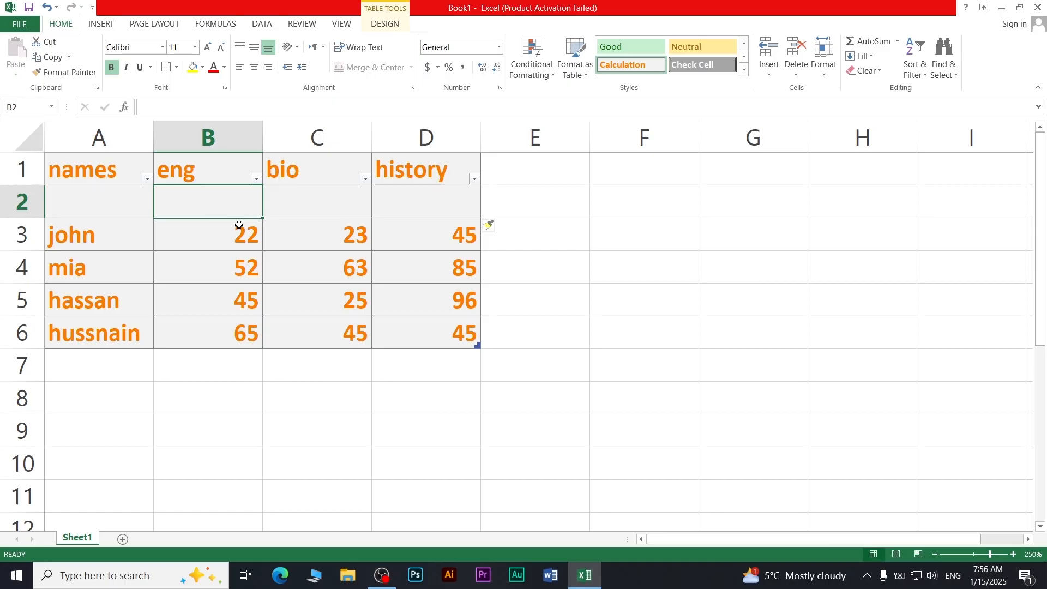
click(414, 236)
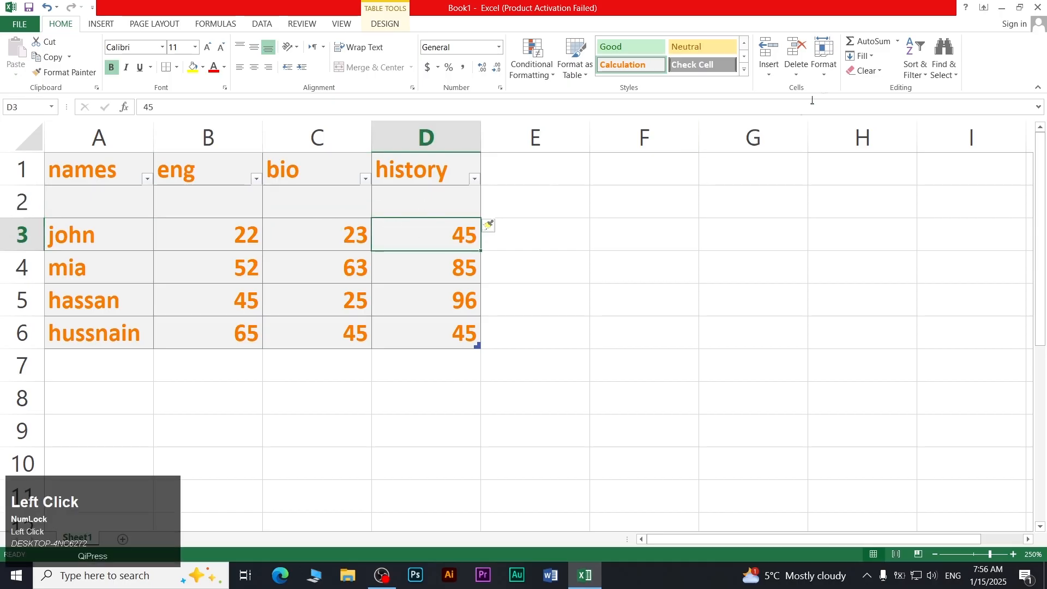
click(798, 74)
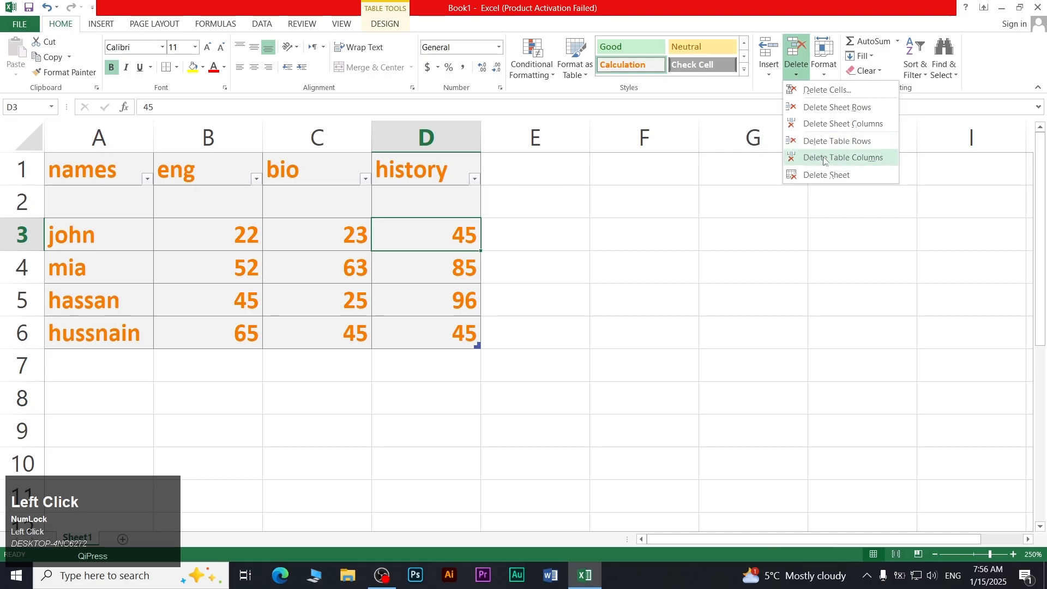
click(825, 143)
click(797, 73)
Add a table column right of history, delete it again, and select B2
click(769, 71)
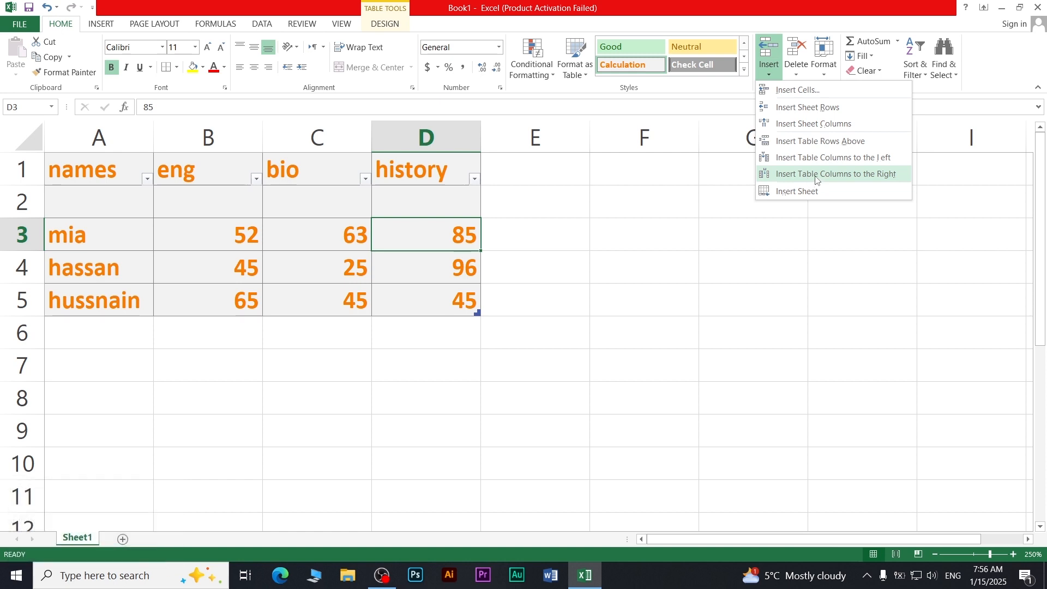
click(808, 175)
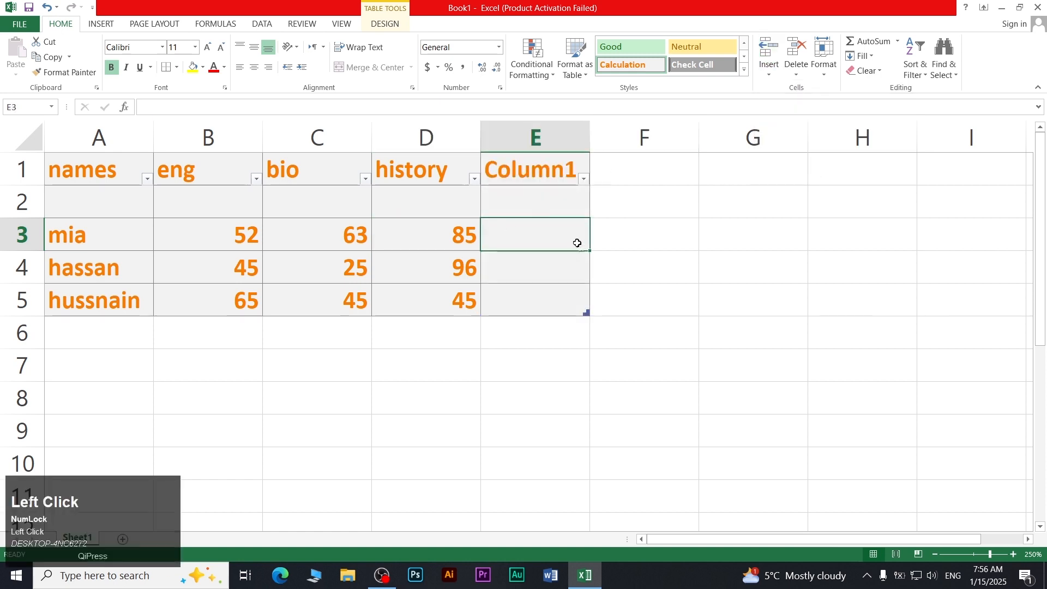
click(796, 71)
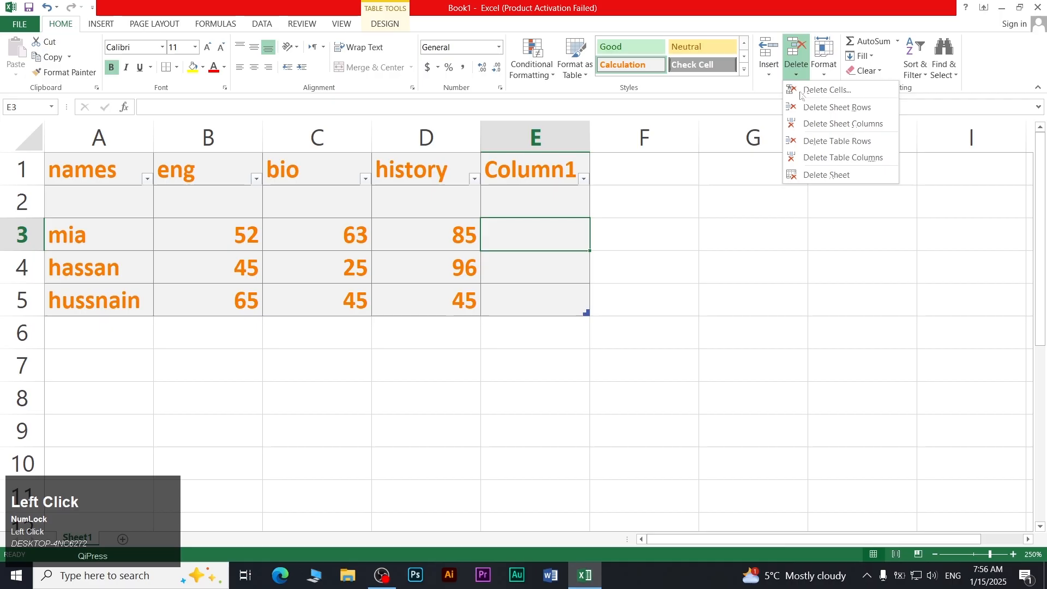
click(824, 163)
click(229, 202)
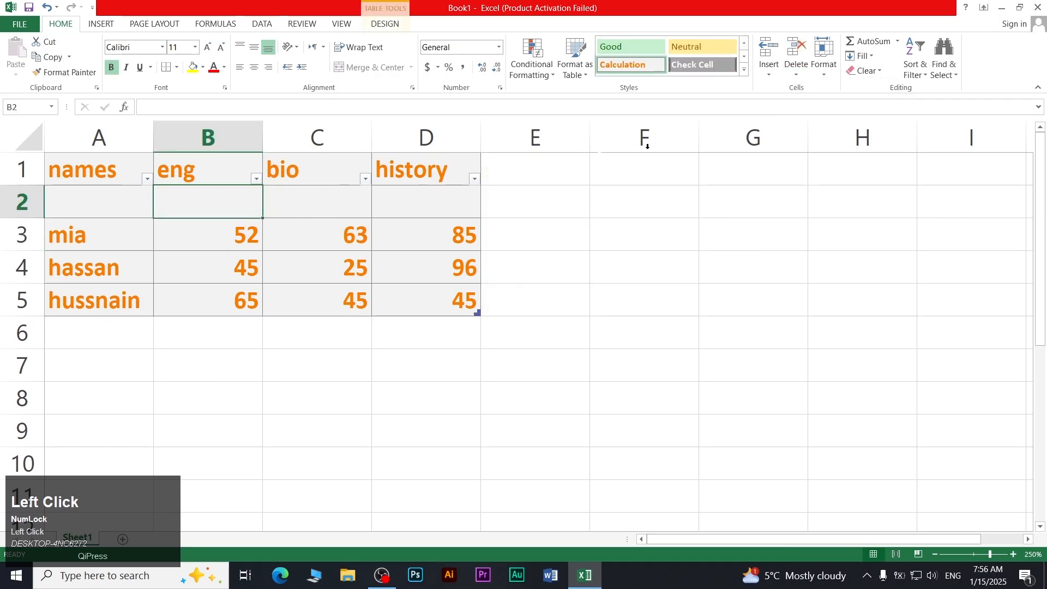
click(796, 63)
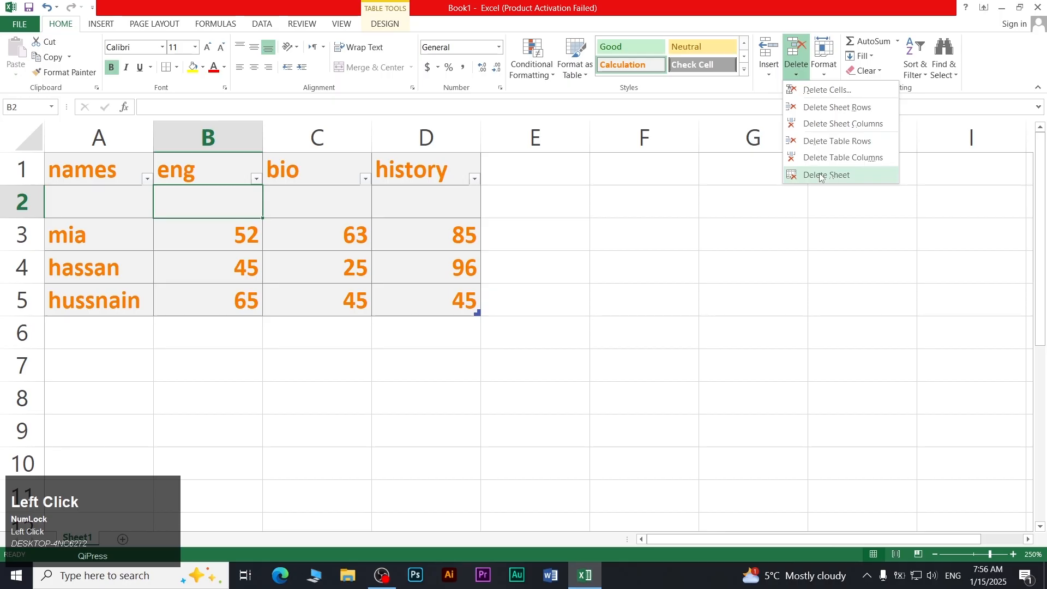
Close the deletion options unchanged and insert a new blank worksheet, Sheet2
click(507, 339)
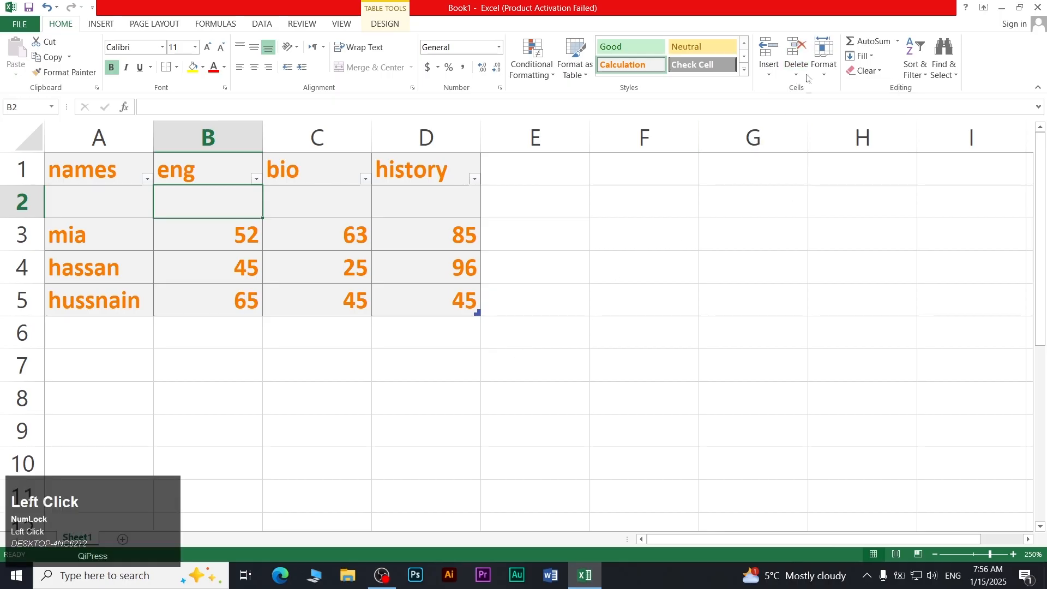
click(745, 72)
click(805, 7)
click(769, 65)
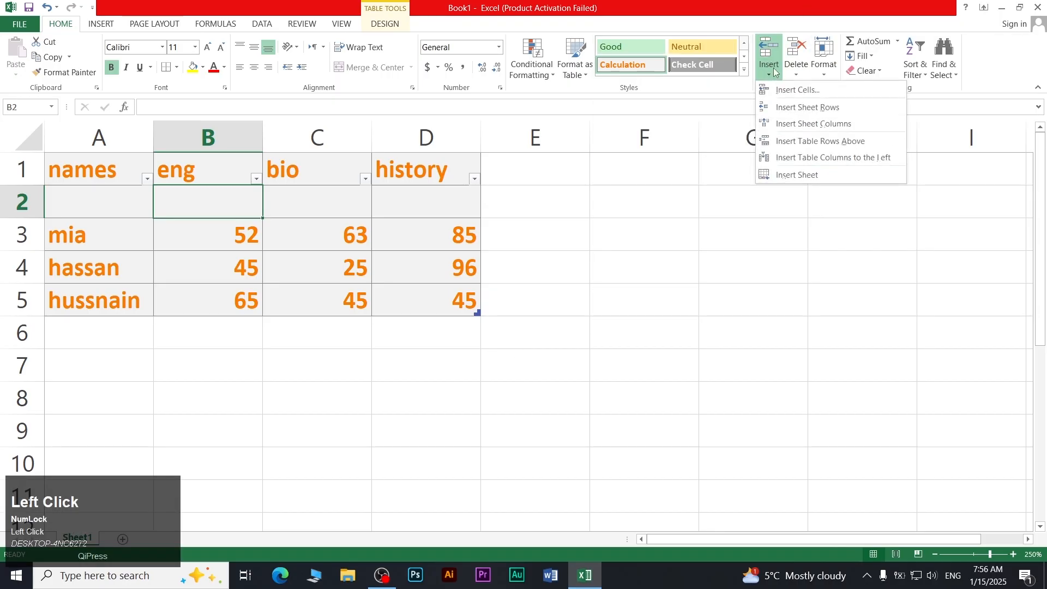
click(818, 175)
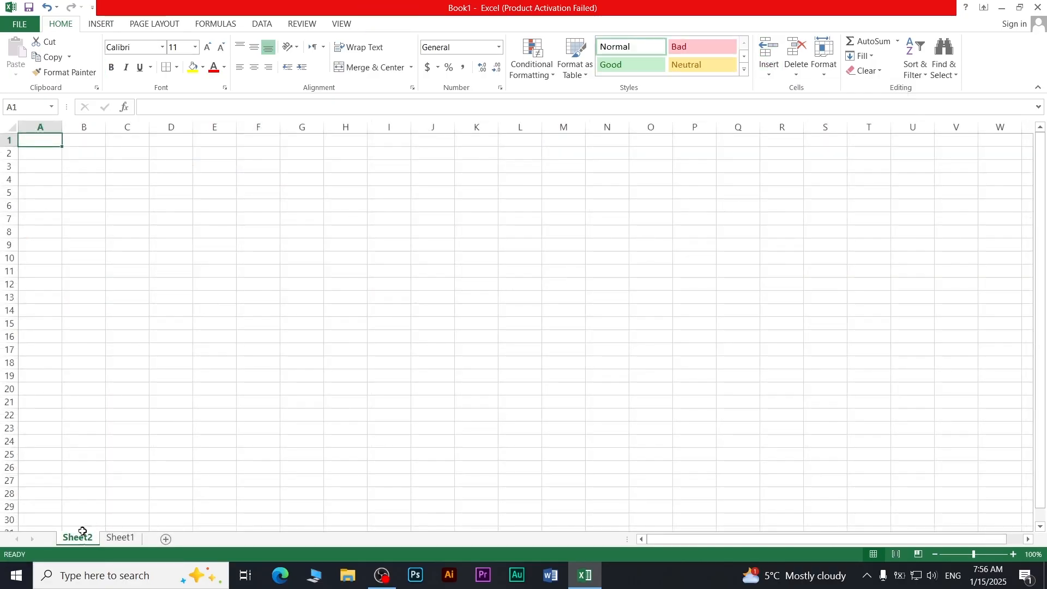
Look at Sheet1 and Sheet2, then delete the blank Sheet2
click(120, 538)
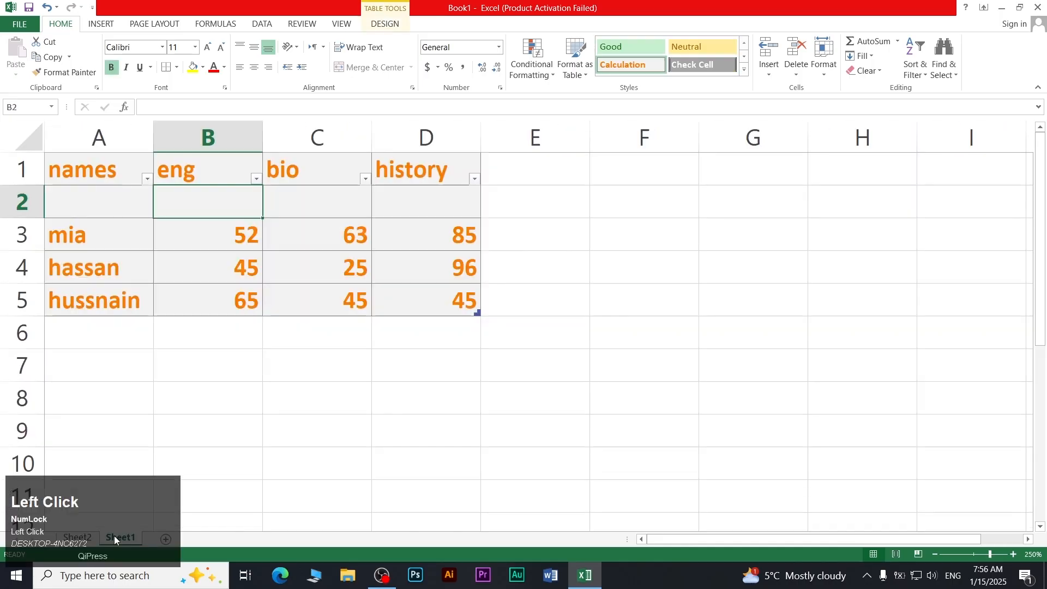
click(80, 540)
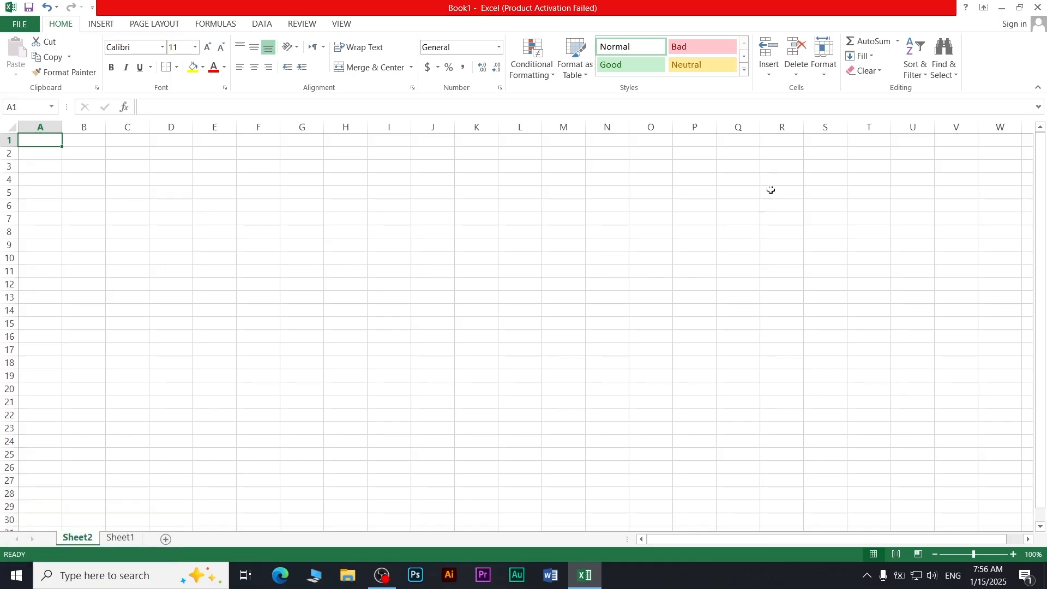
click(796, 76)
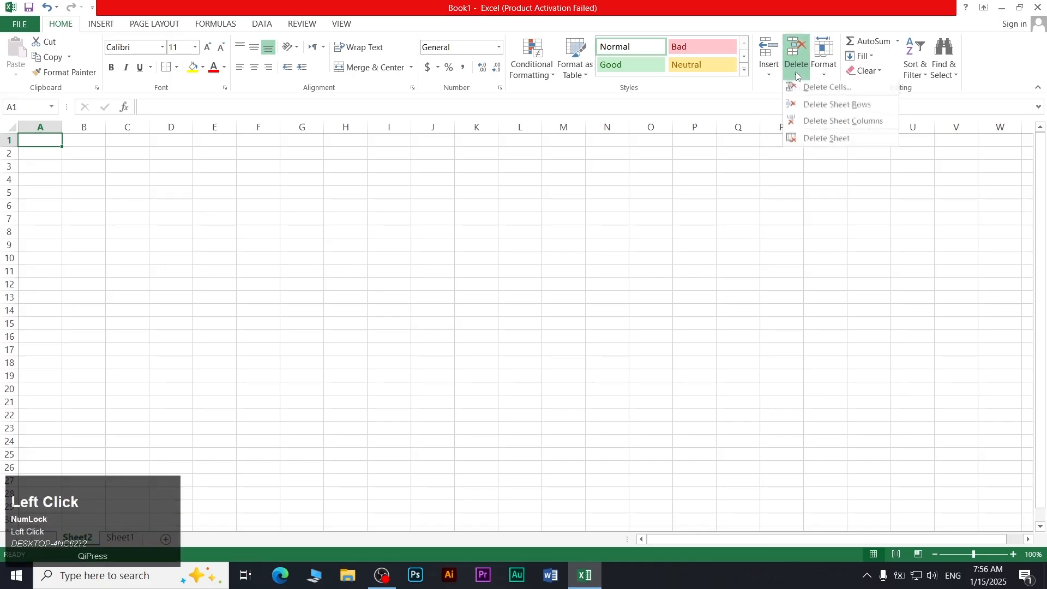
click(827, 146)
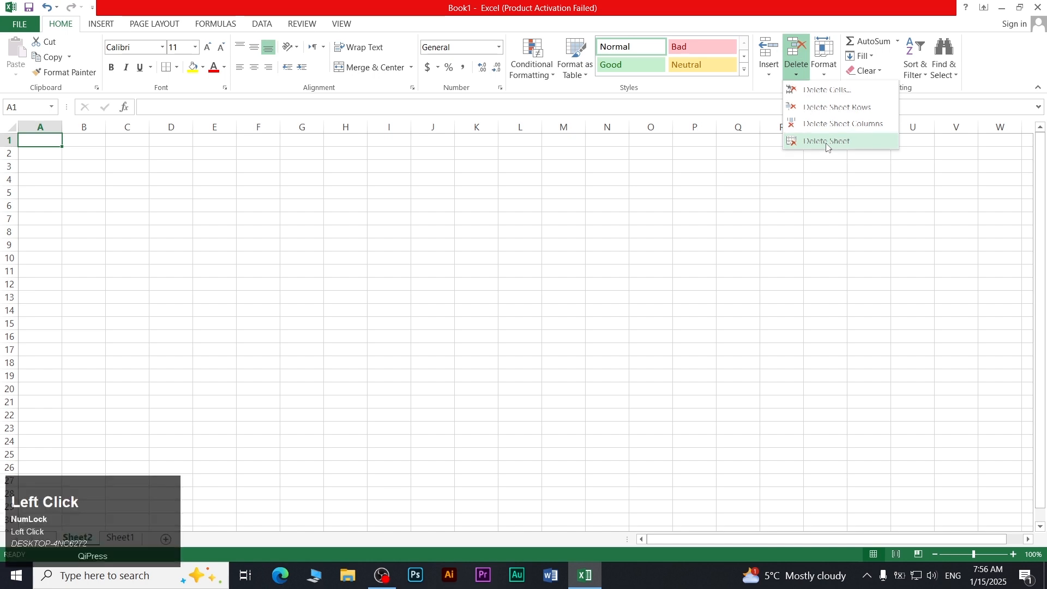
Delete empty row 2 on Sheet1 so mia's data starts directly under the headers
click(796, 69)
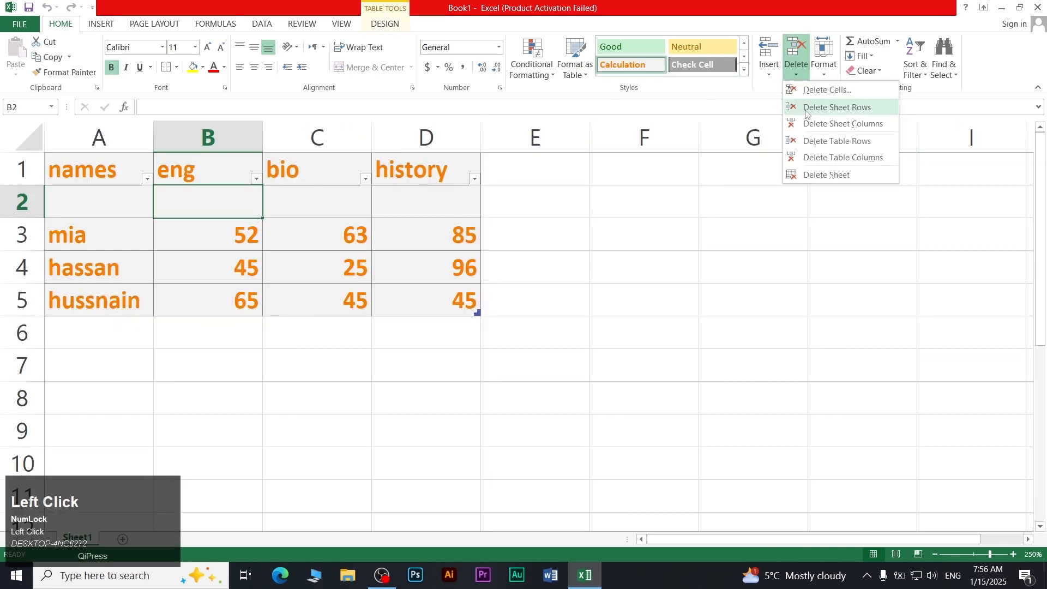
click(807, 109)
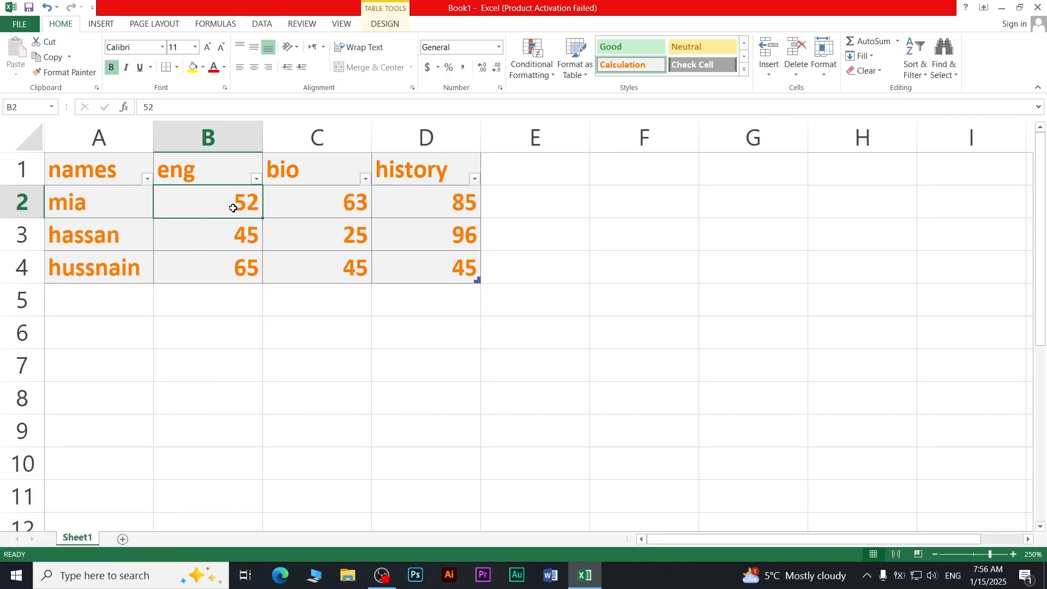
click(304, 232)
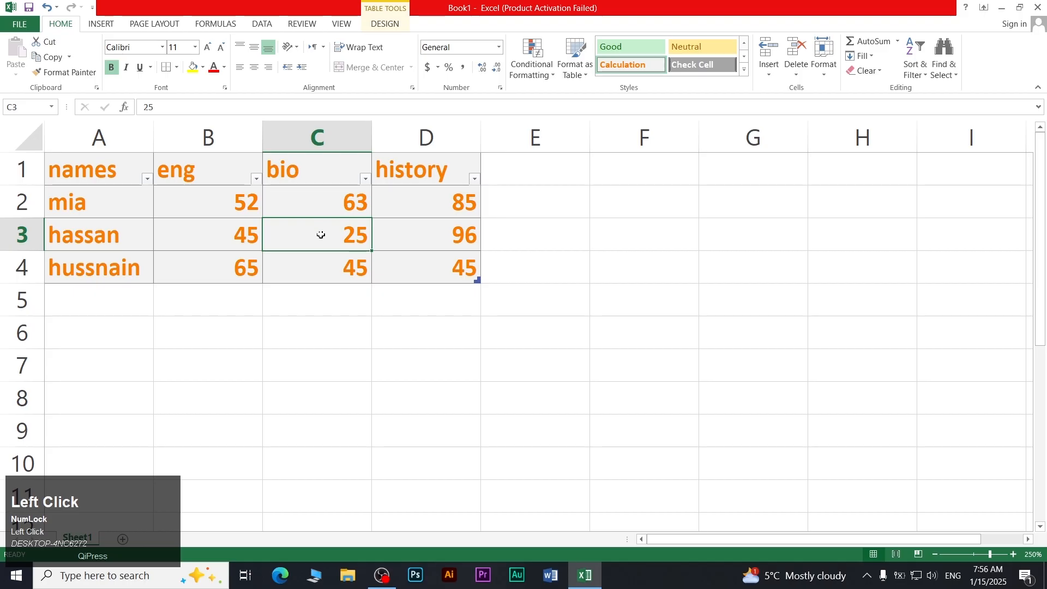
Set the height of row 3, hassan's scores, to 28.8 through Format > Row Height
click(817, 77)
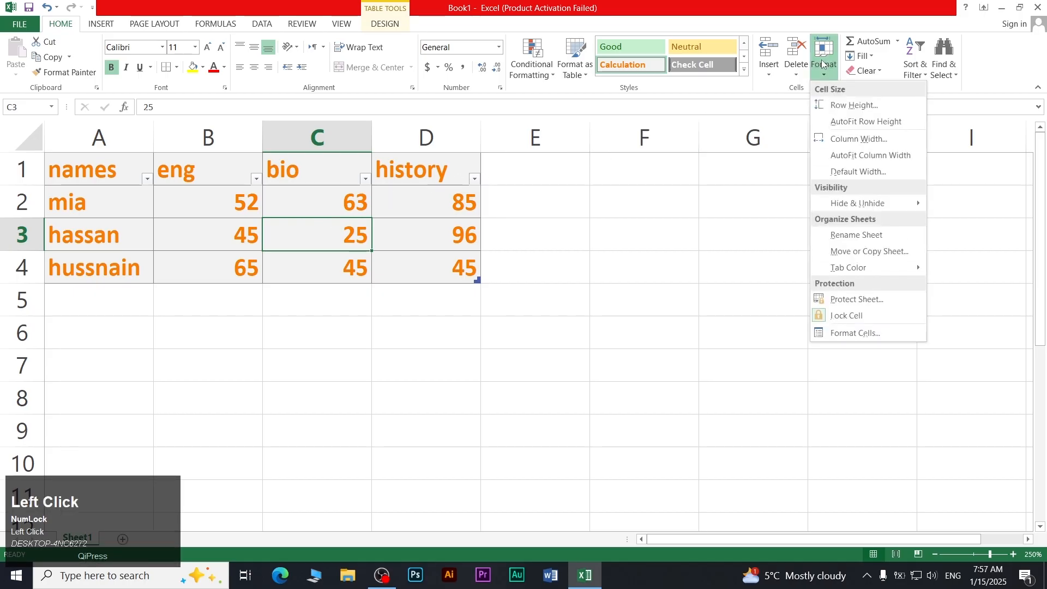
click(814, 73)
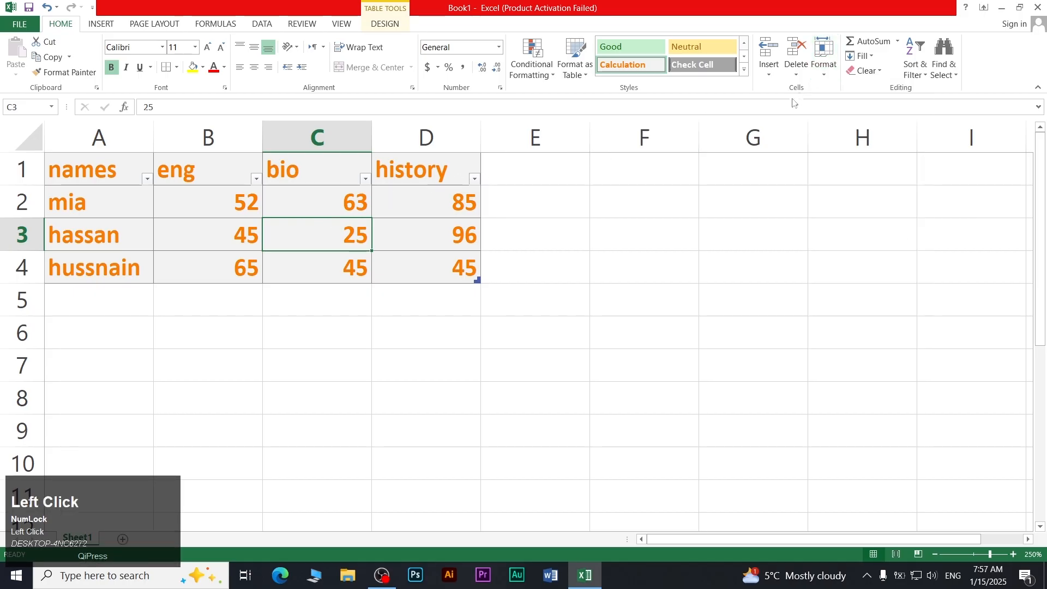
click(822, 71)
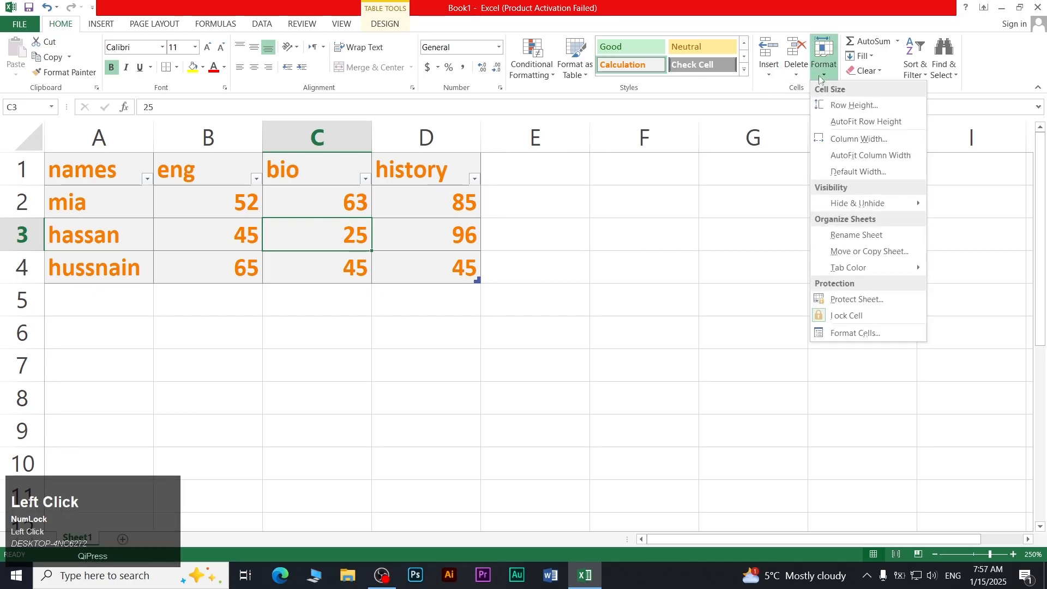
click(833, 109)
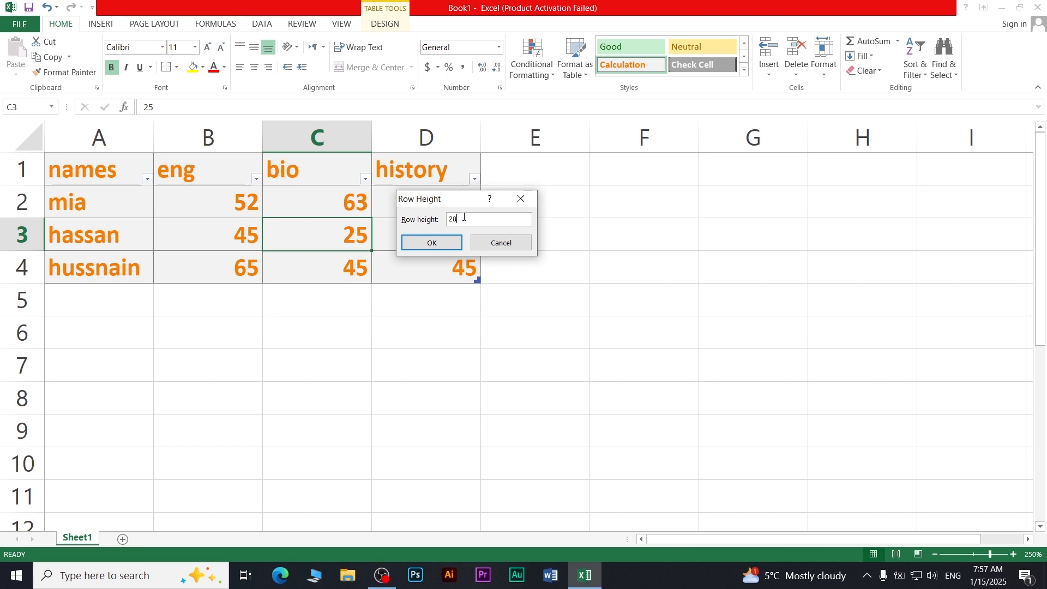
text(8)
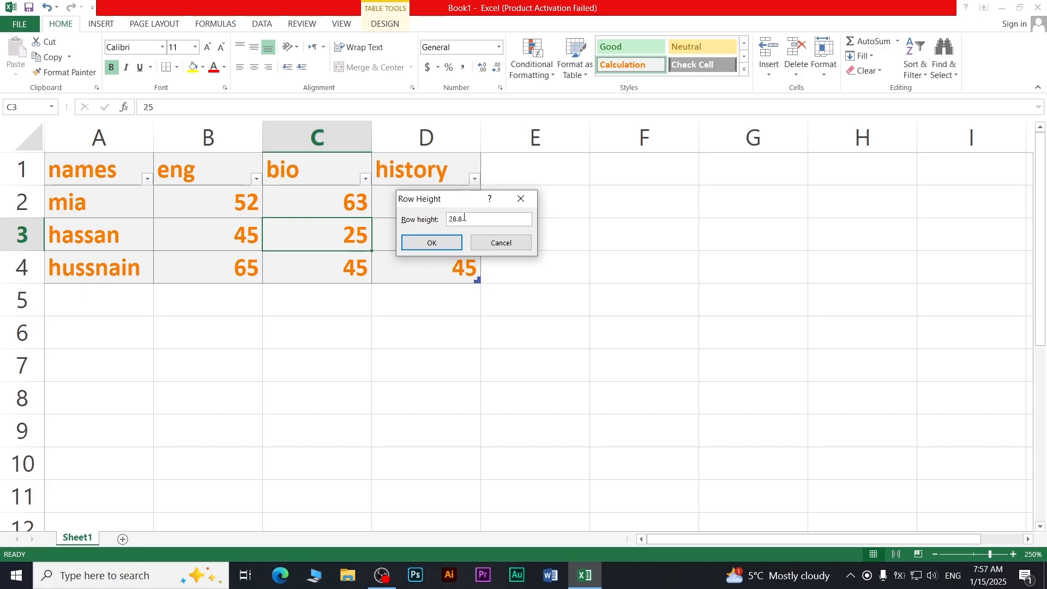
key(Return)
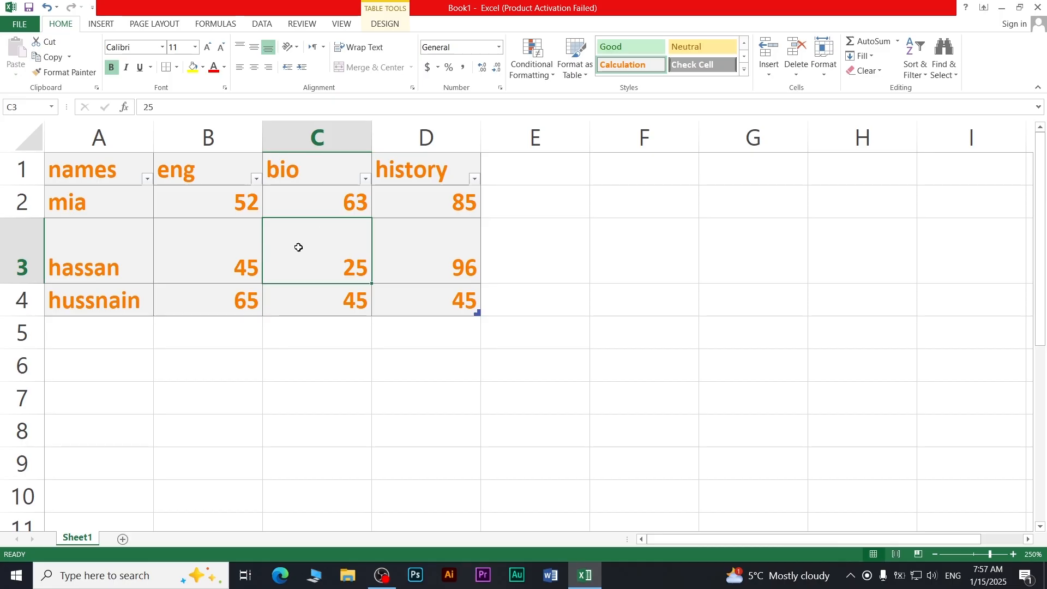
AutoFit row 3 back to its contents and set column C's width to 16
click(827, 75)
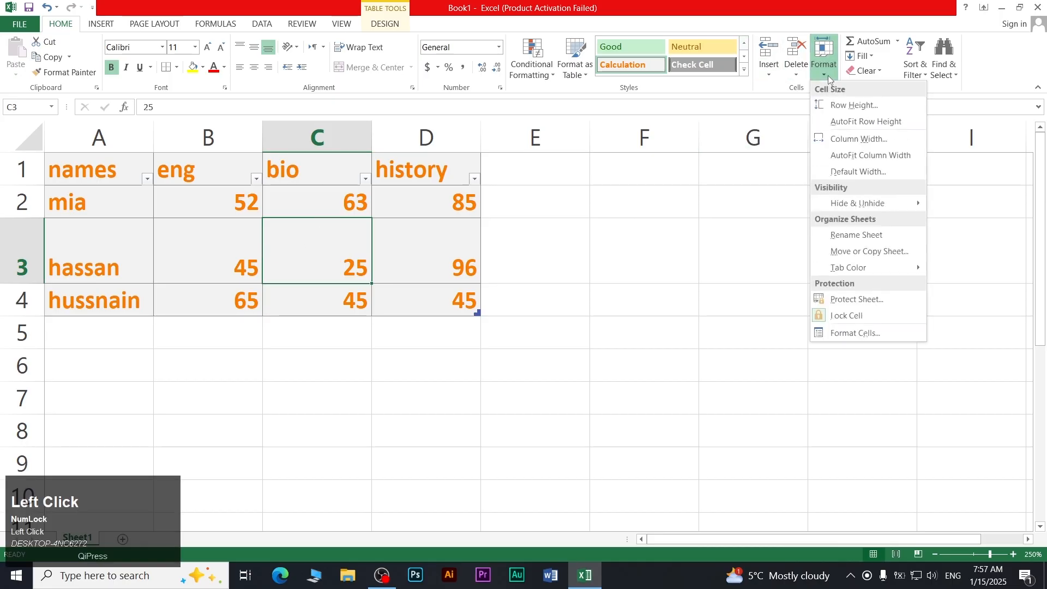
click(851, 125)
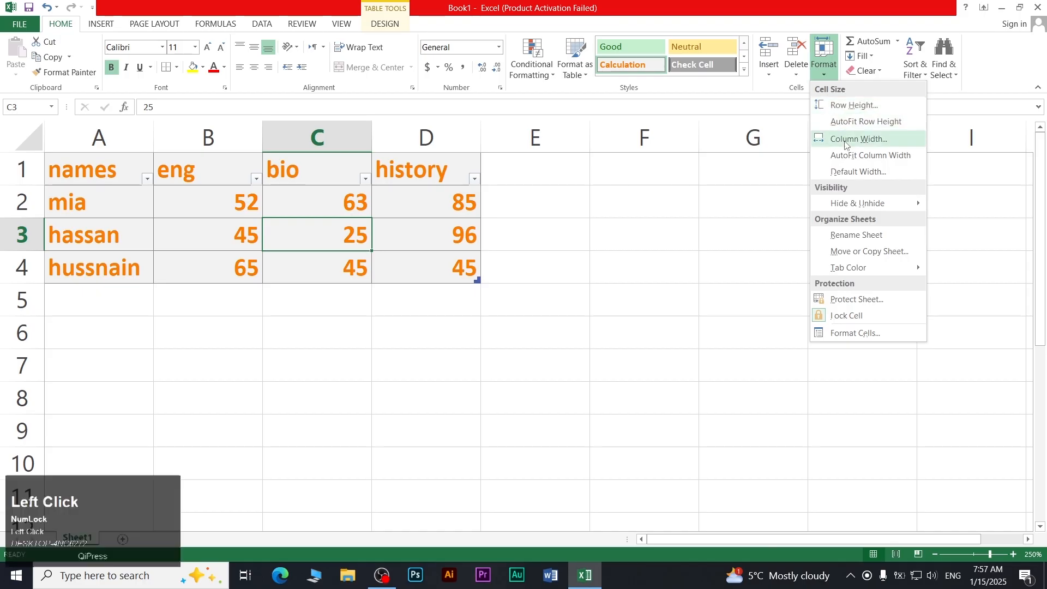
click(845, 143)
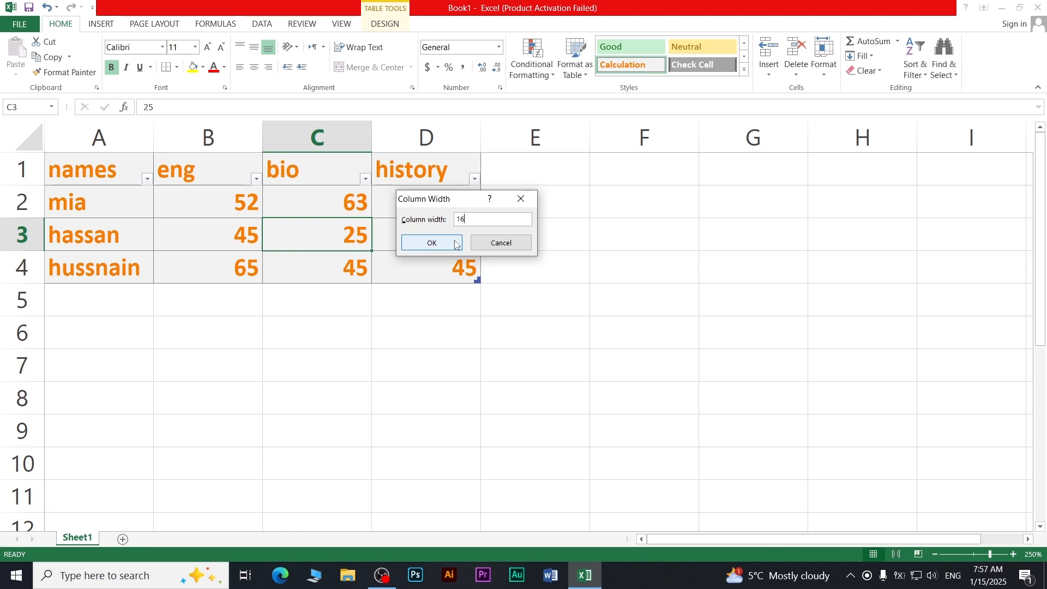
click(423, 240)
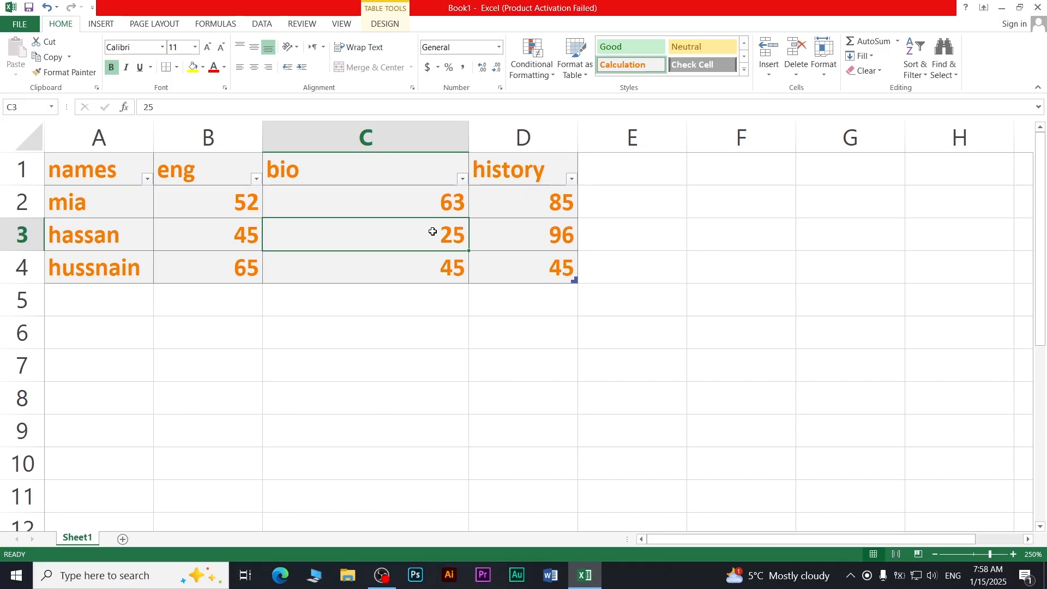
AutoFit column C, then drag it wider than the bio values
click(823, 70)
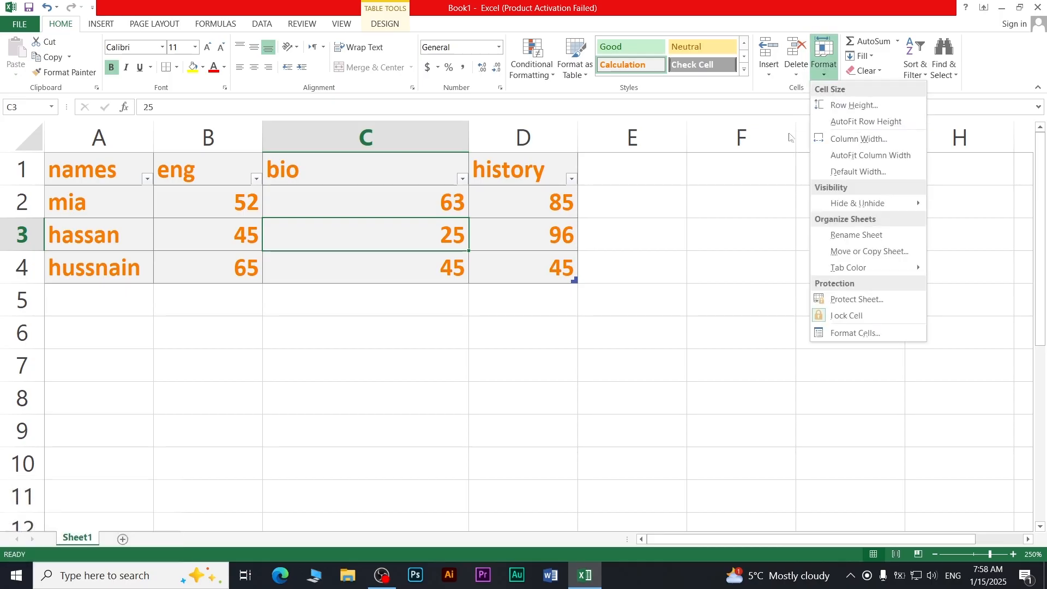
click(837, 156)
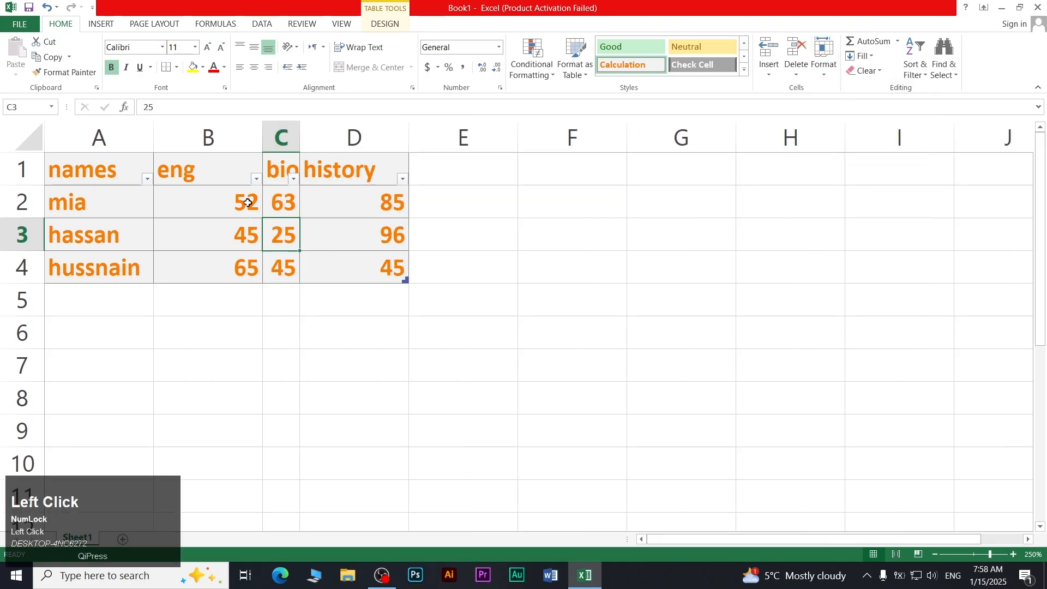
drag(299, 136, 420, 145)
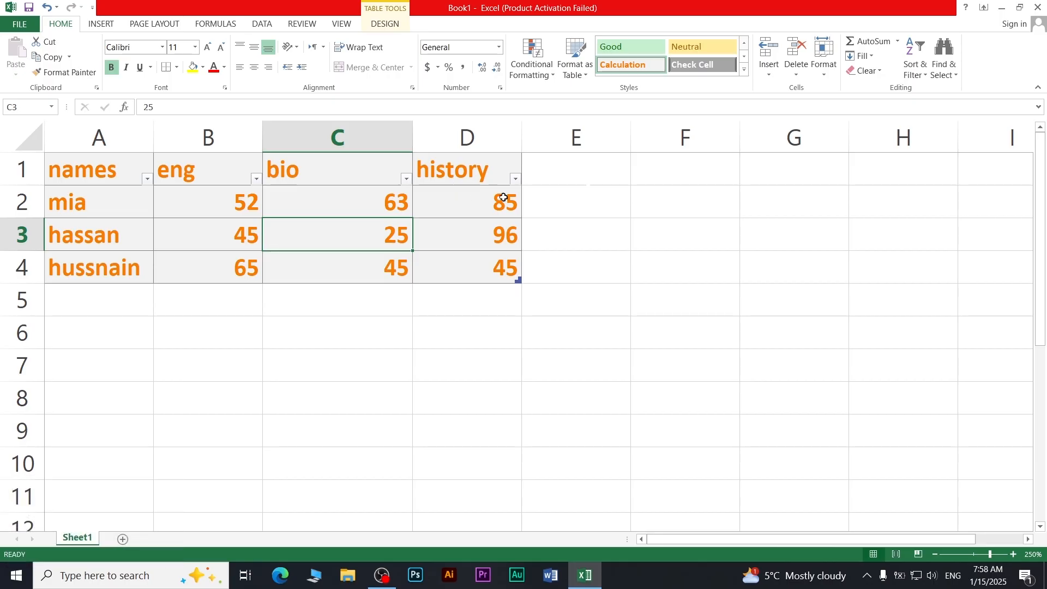
Accept the standard column width of 8.11, then browse the Hide & Unhide options
click(824, 60)
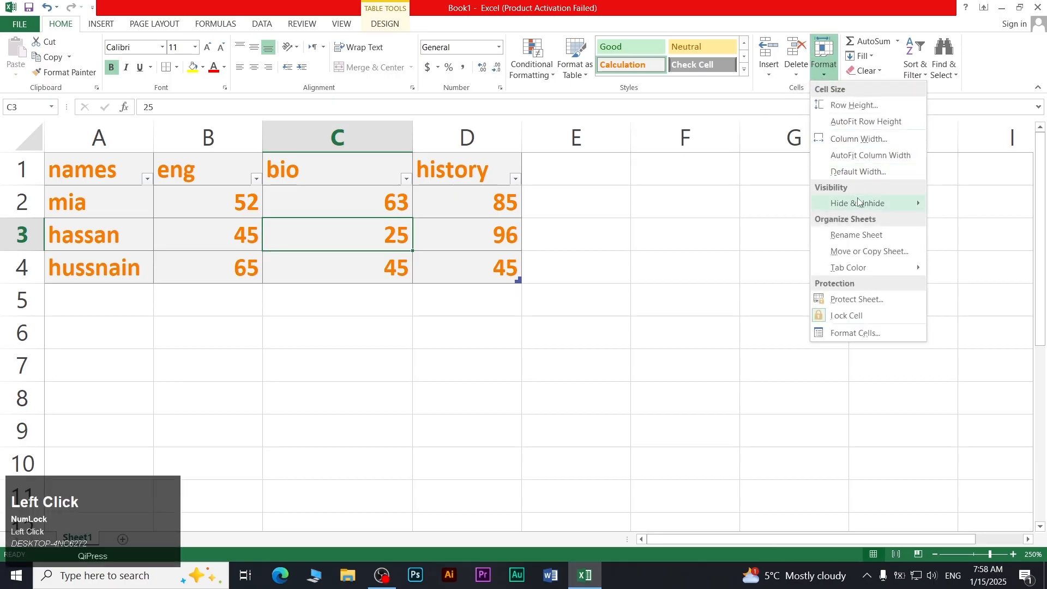
click(858, 172)
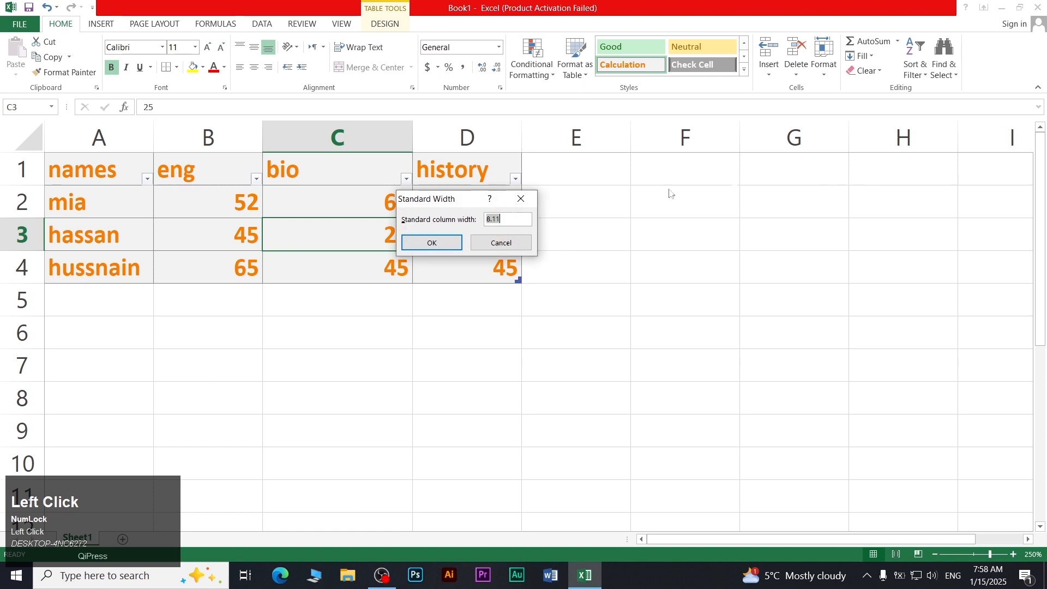
click(430, 242)
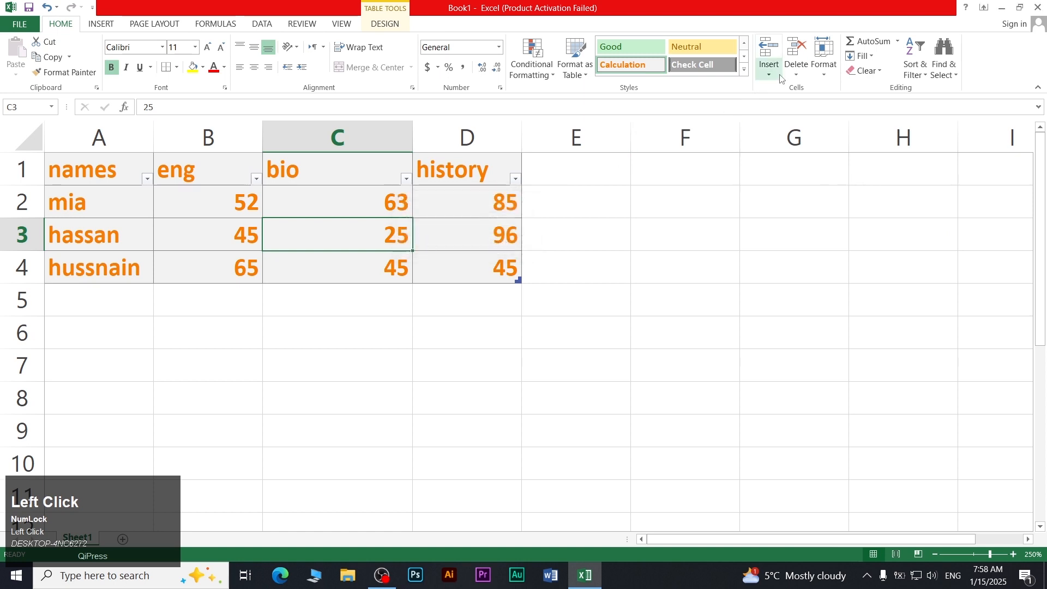
click(824, 60)
mouse_move(869, 205)
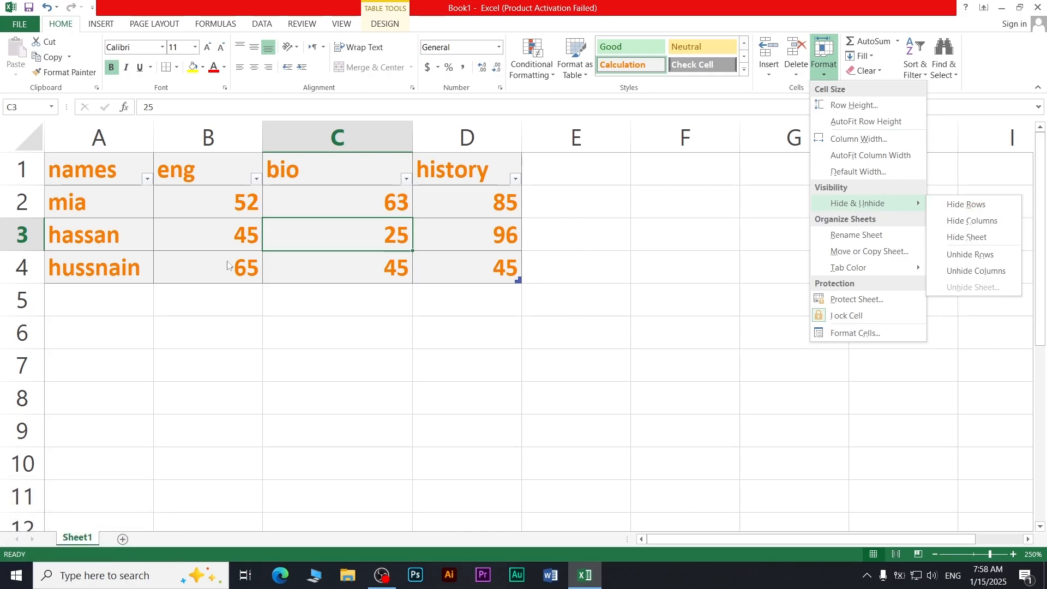
click(107, 241)
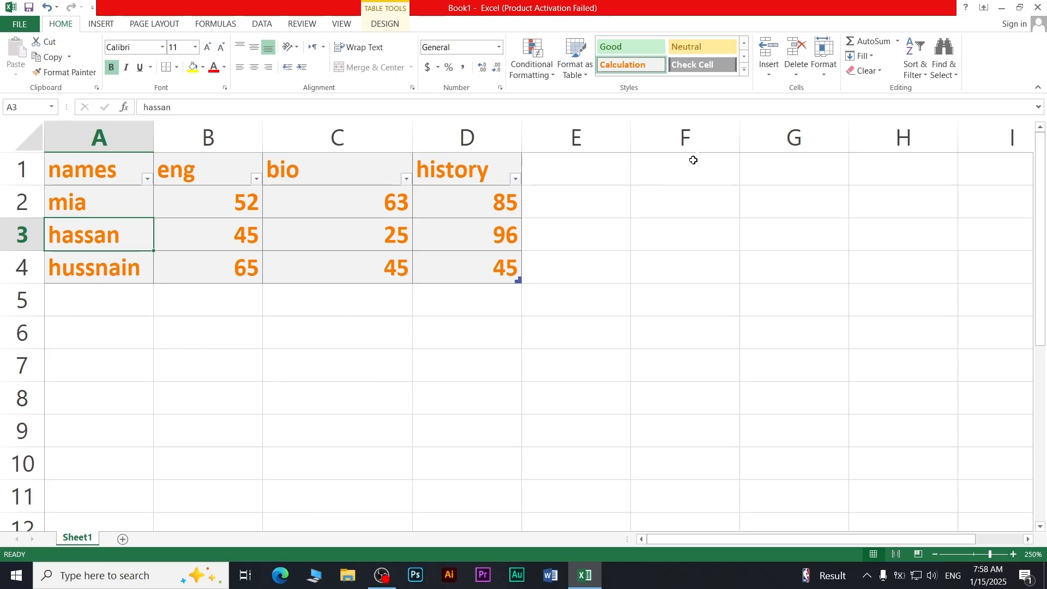
click(824, 60)
mouse_move(873, 203)
click(972, 205)
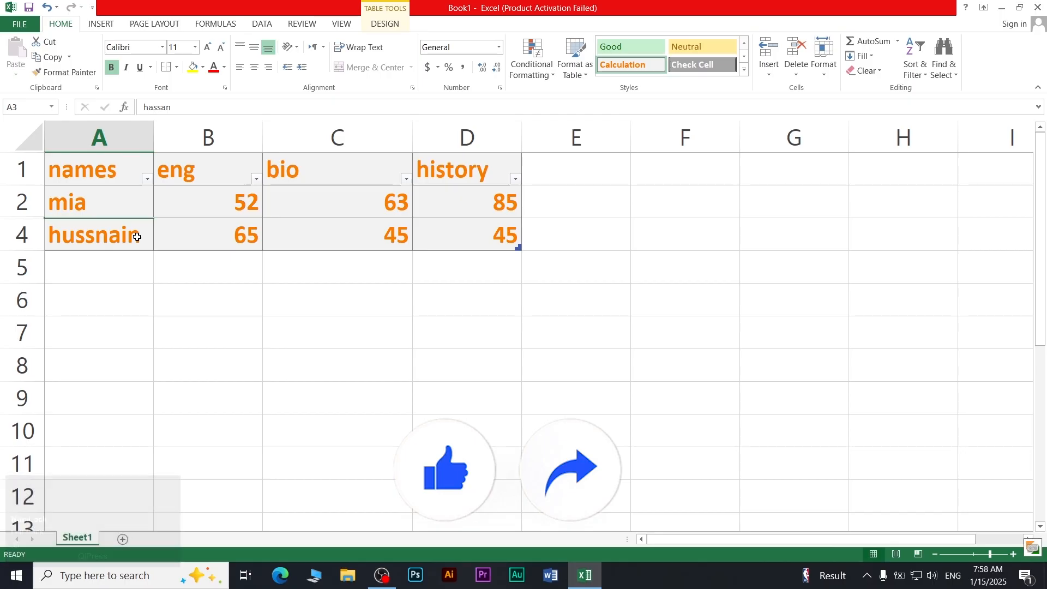
click(817, 73)
mouse_move(861, 203)
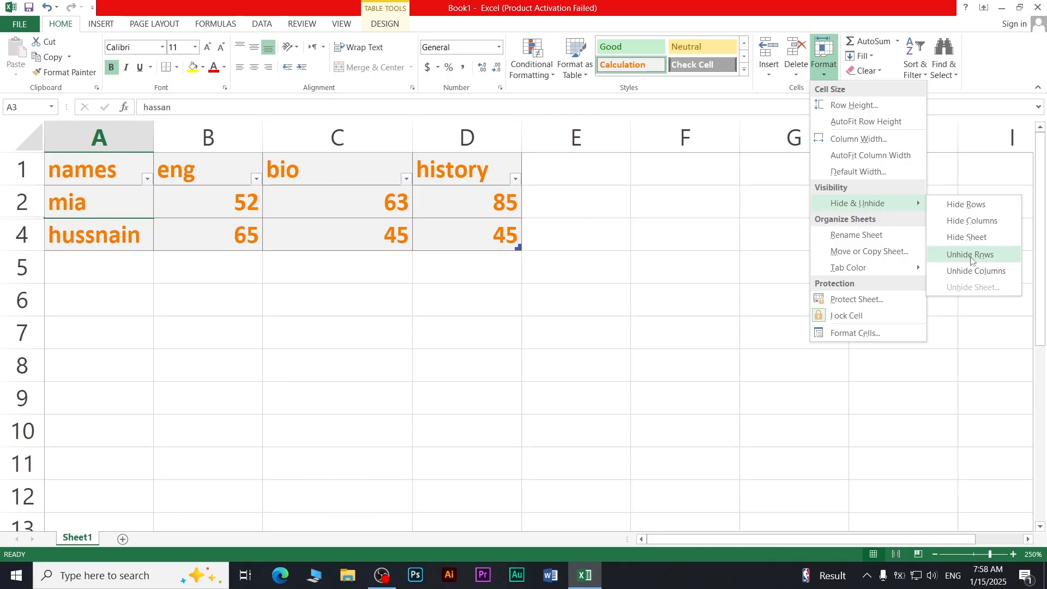
click(981, 256)
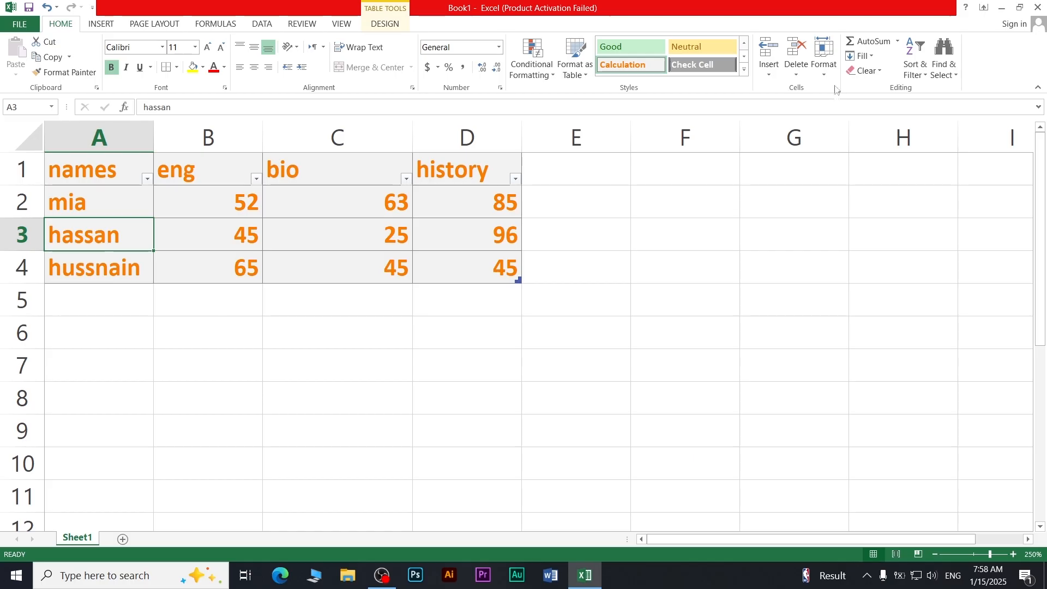
click(823, 57)
mouse_move(846, 206)
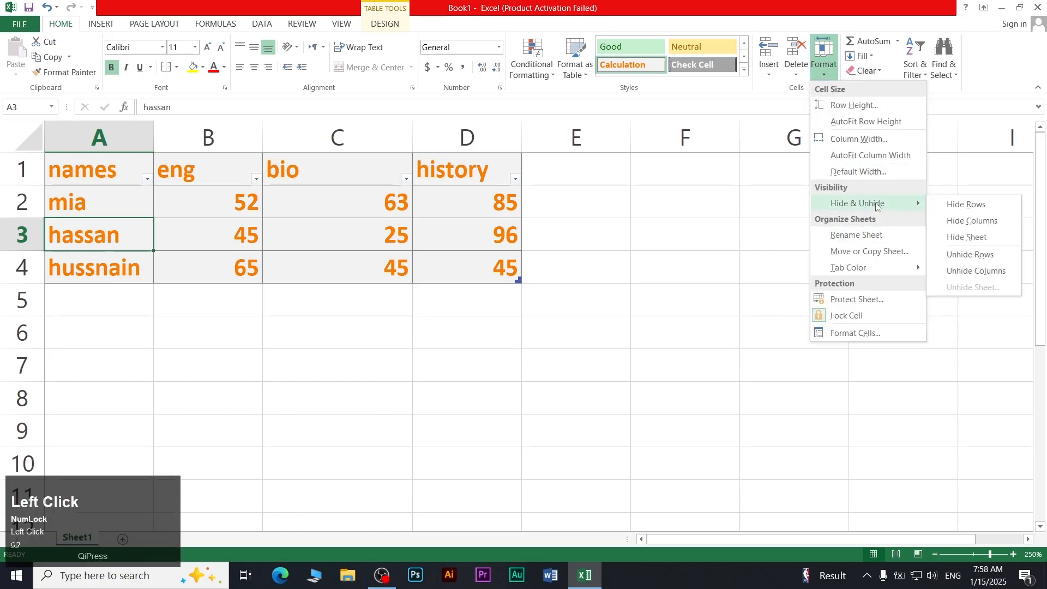
click(988, 224)
click(822, 68)
mouse_move(879, 206)
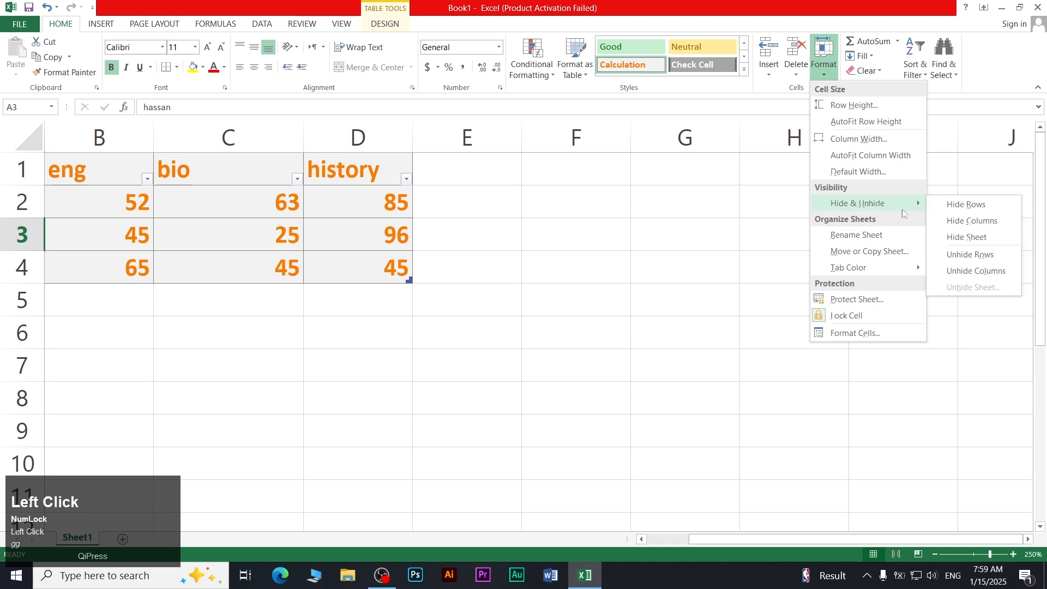
click(975, 272)
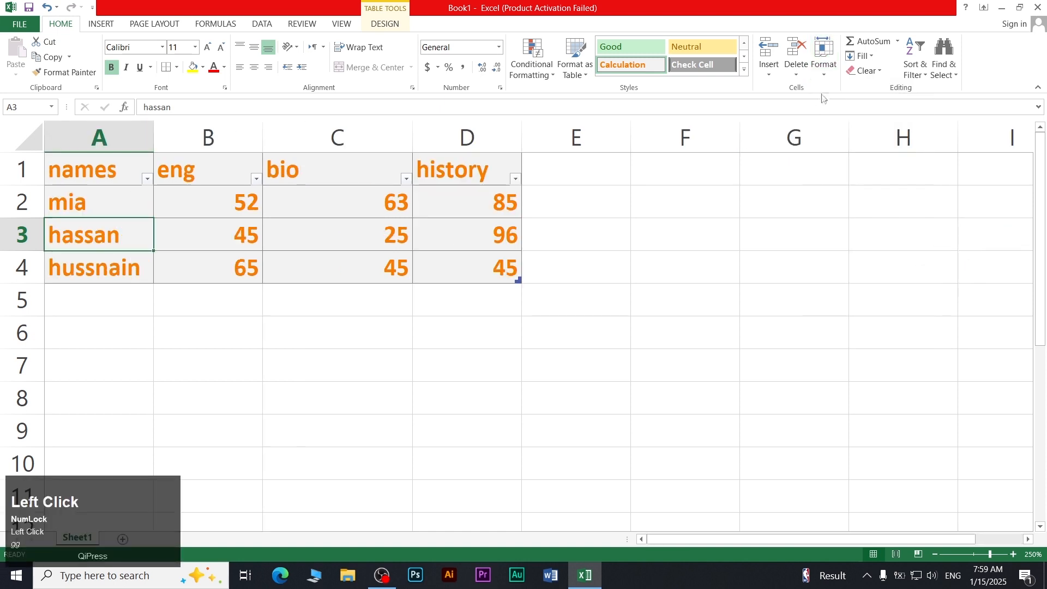
click(824, 65)
mouse_move(881, 210)
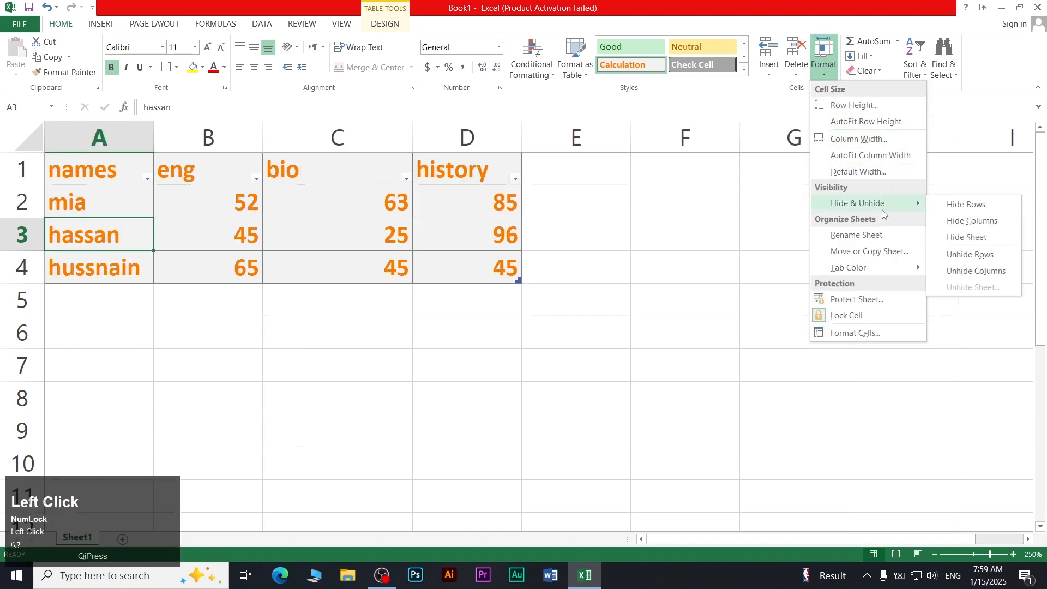
Try hiding the only worksheet, dismiss the warning, and add a new Sheet3
click(969, 237)
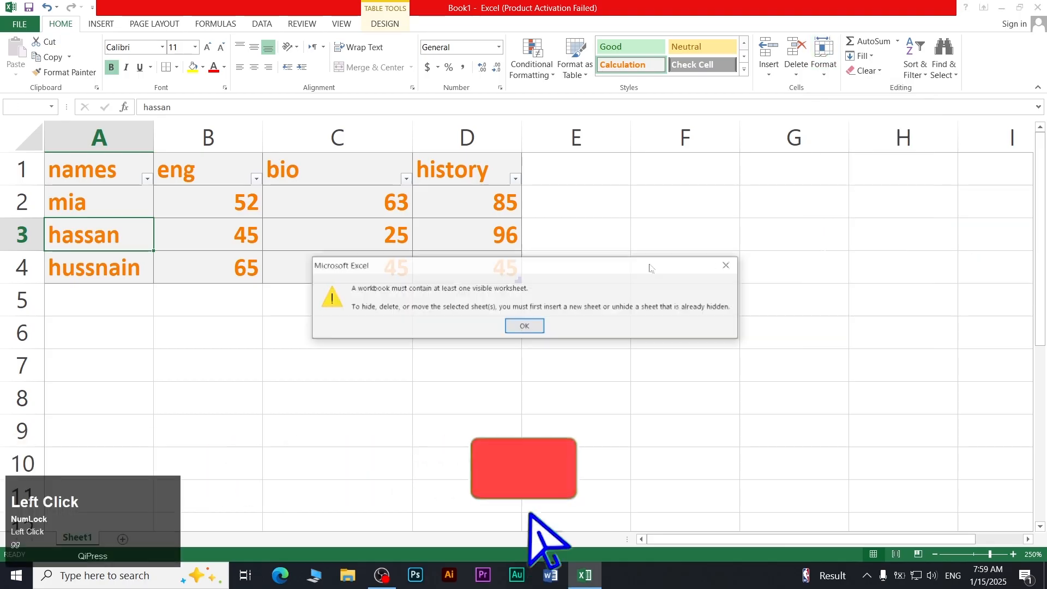
click(522, 327)
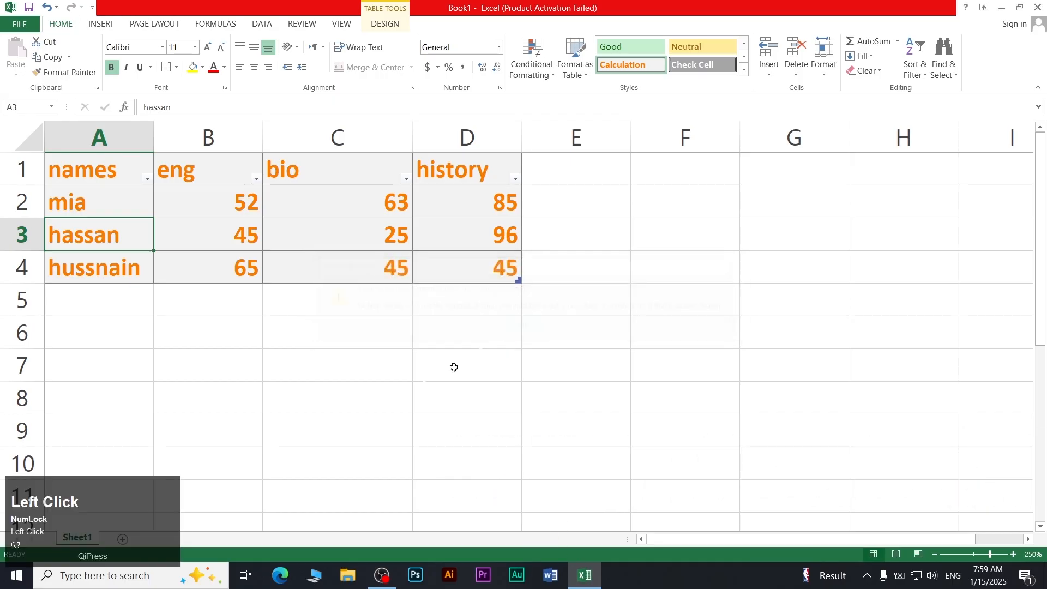
click(125, 538)
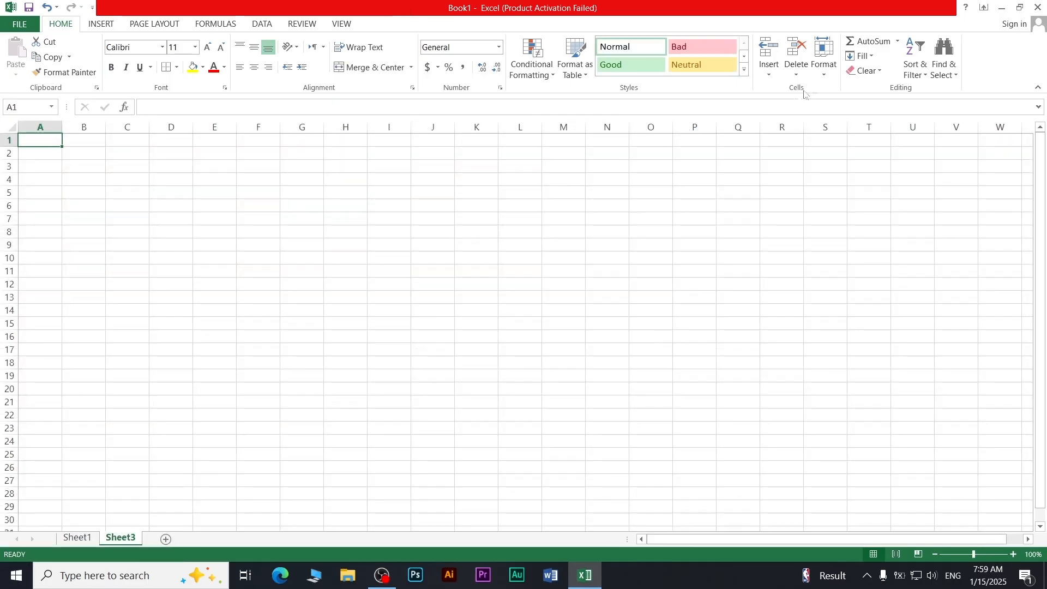
Hide Sheet3, unhide it again, and return to Sheet1's marks table
click(824, 54)
mouse_move(884, 206)
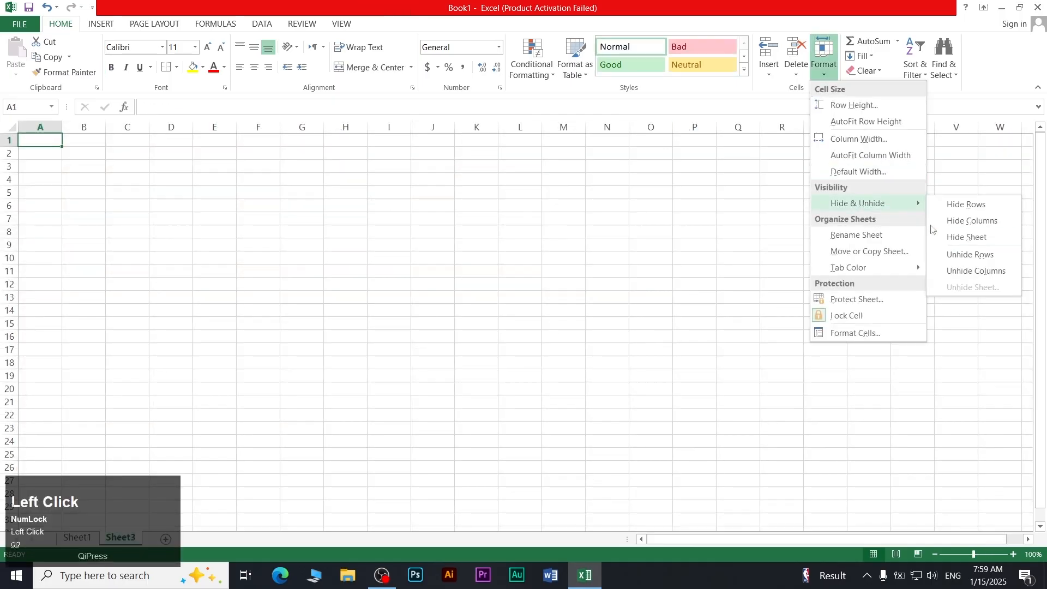
click(957, 236)
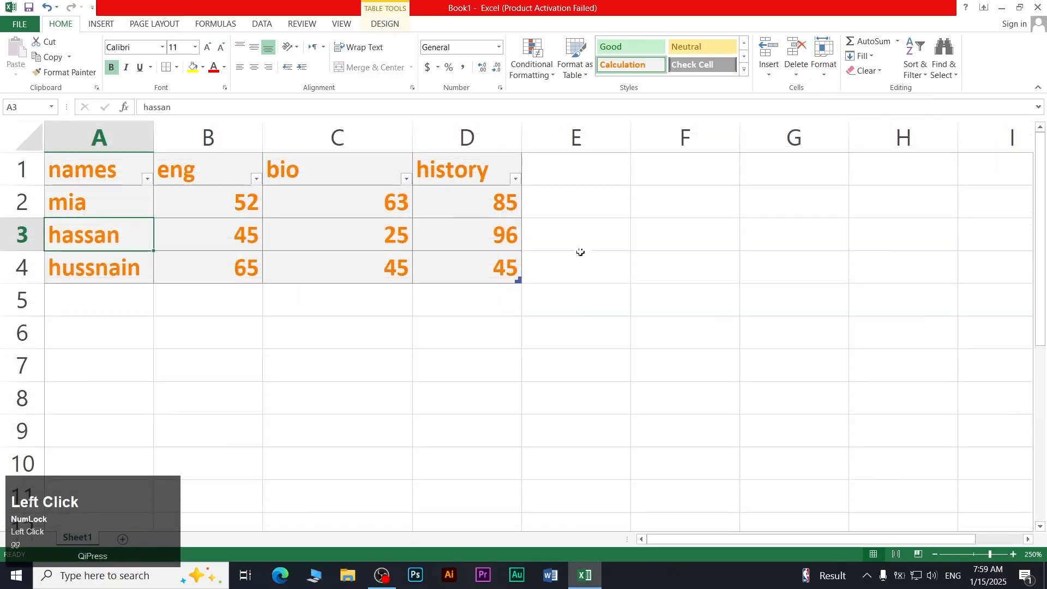
click(824, 66)
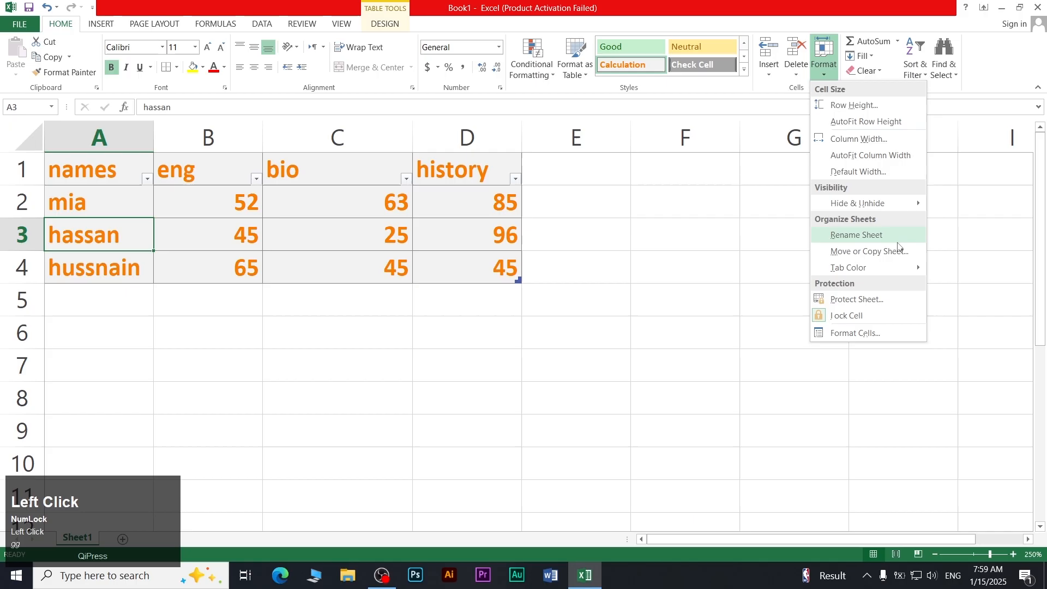
mouse_move(871, 205)
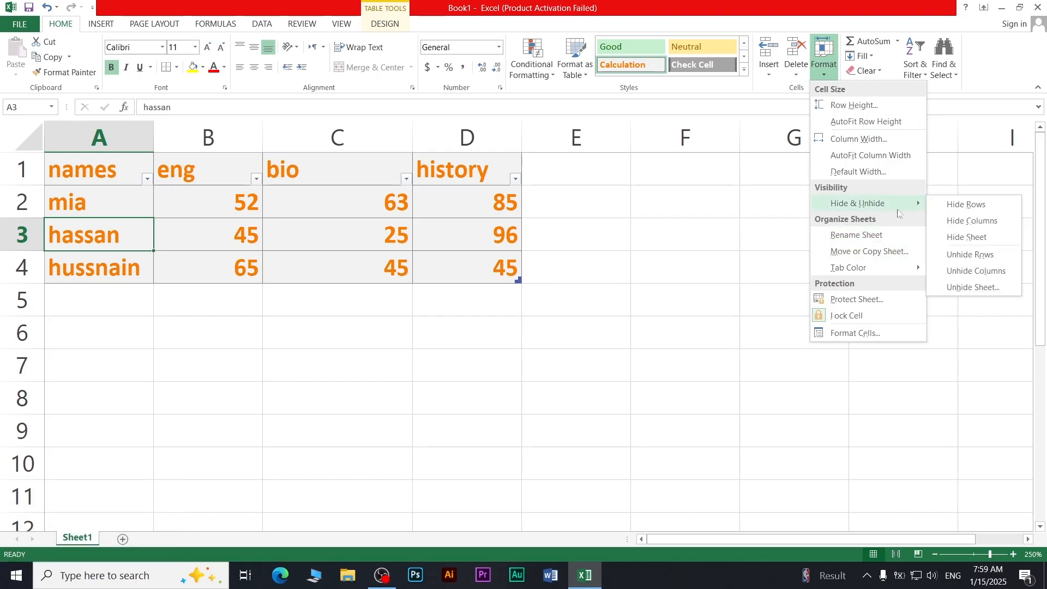
click(972, 286)
click(480, 278)
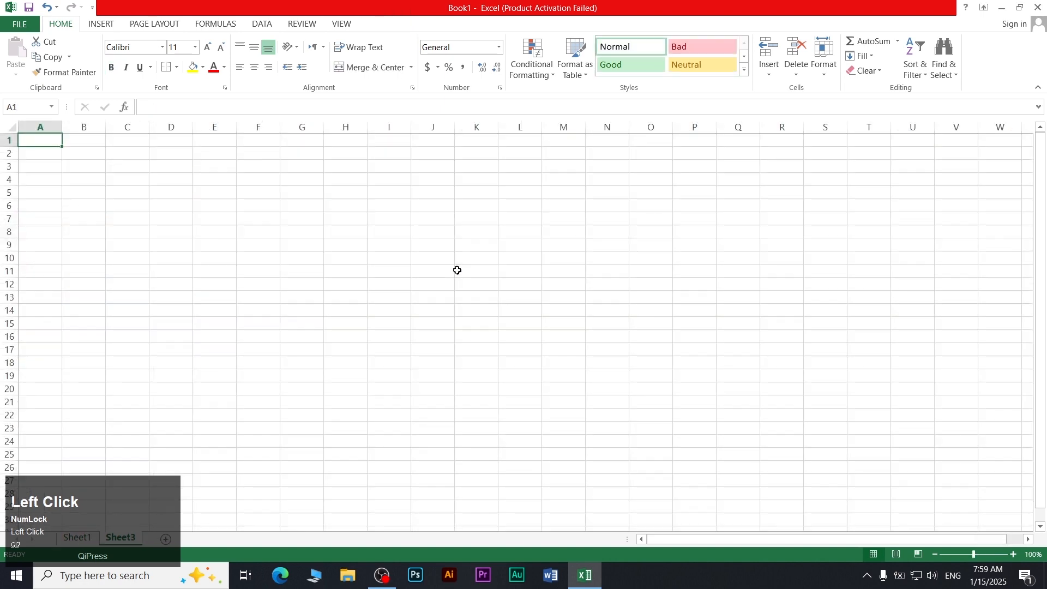
click(77, 537)
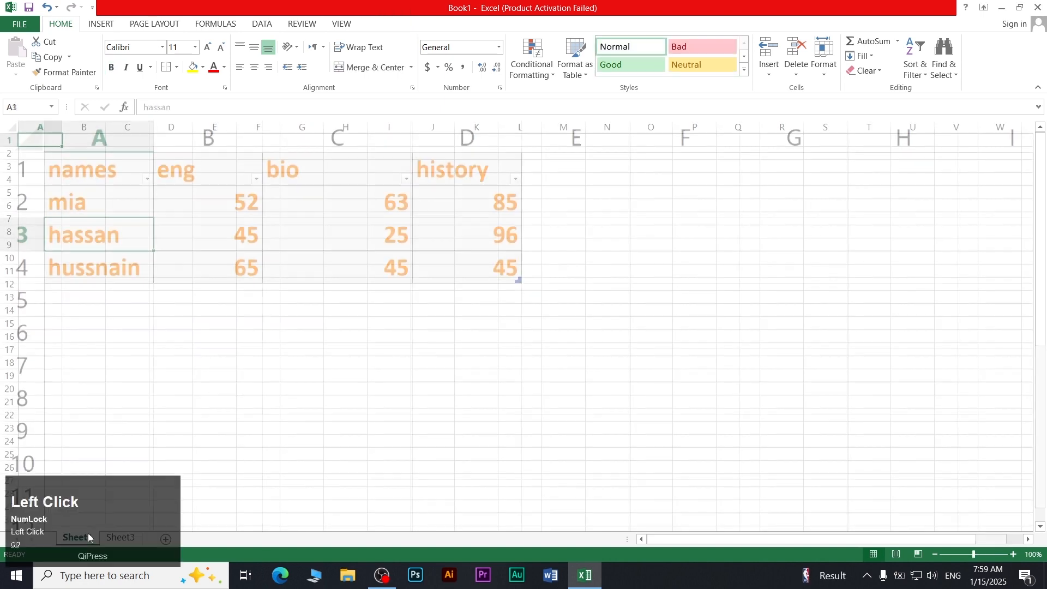
click(344, 245)
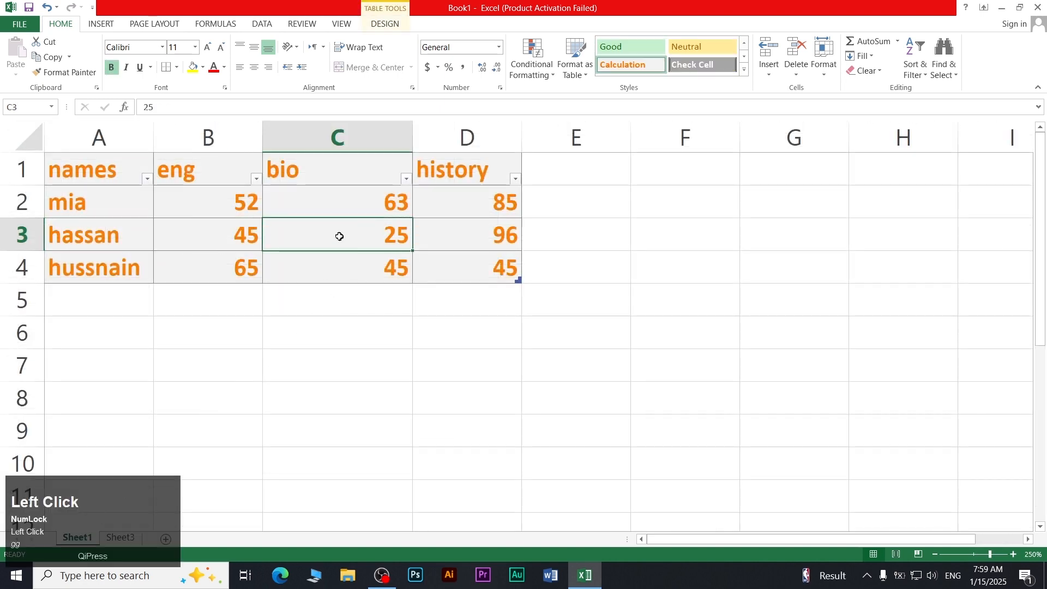
Rename Sheet1 to 'abc'
click(824, 71)
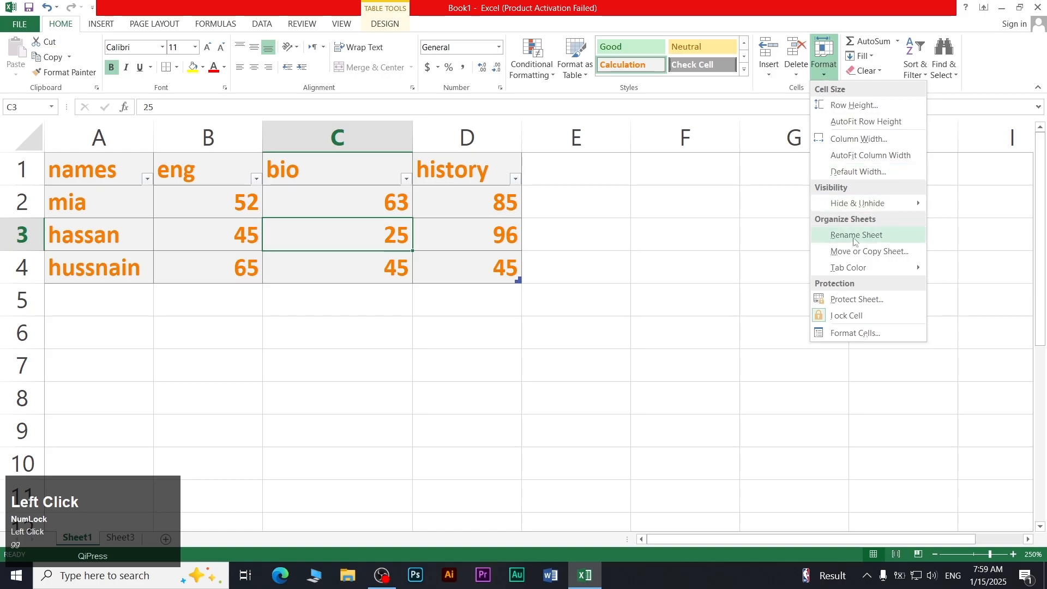
click(846, 236)
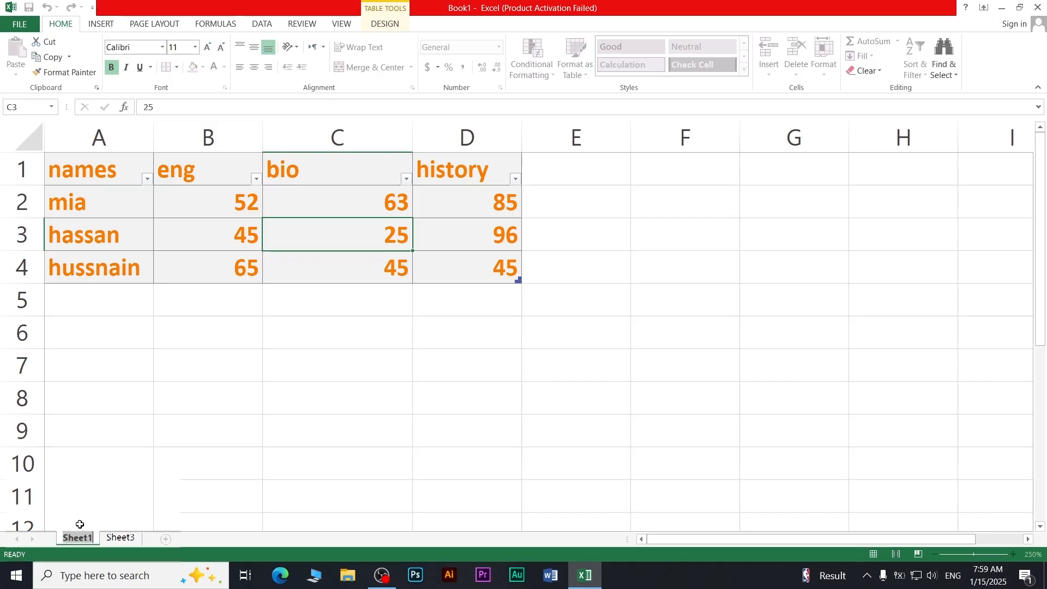
text(abc)
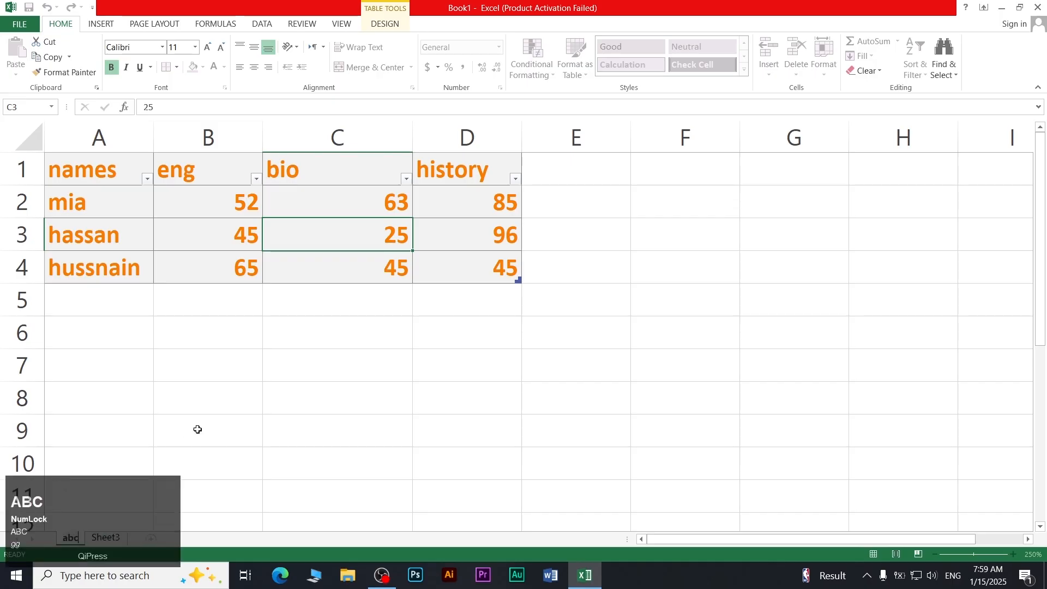
click(193, 429)
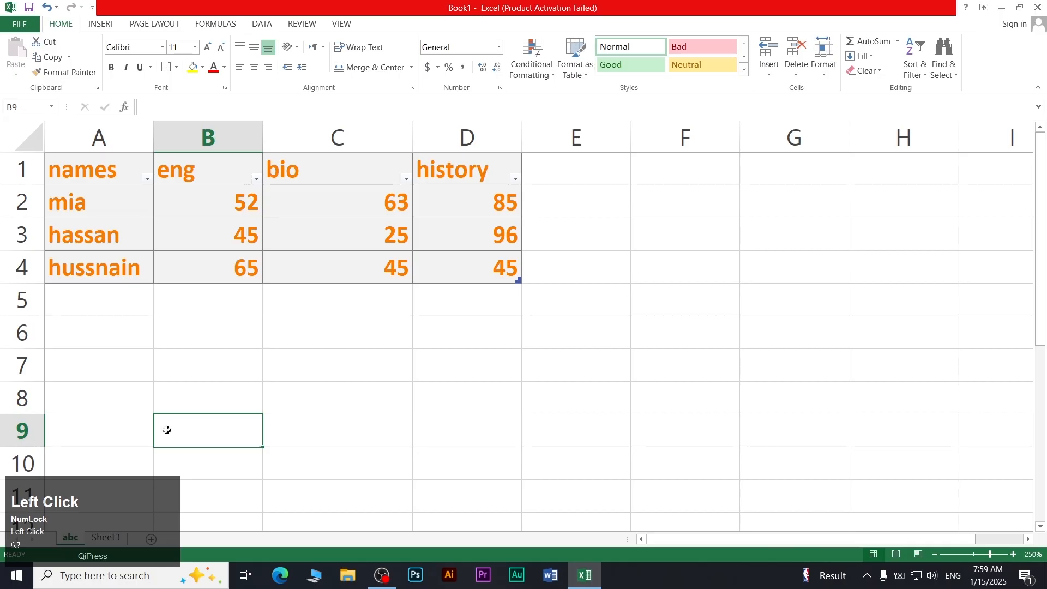
Rename the 'abc' sheet to 'table one'
click(66, 540)
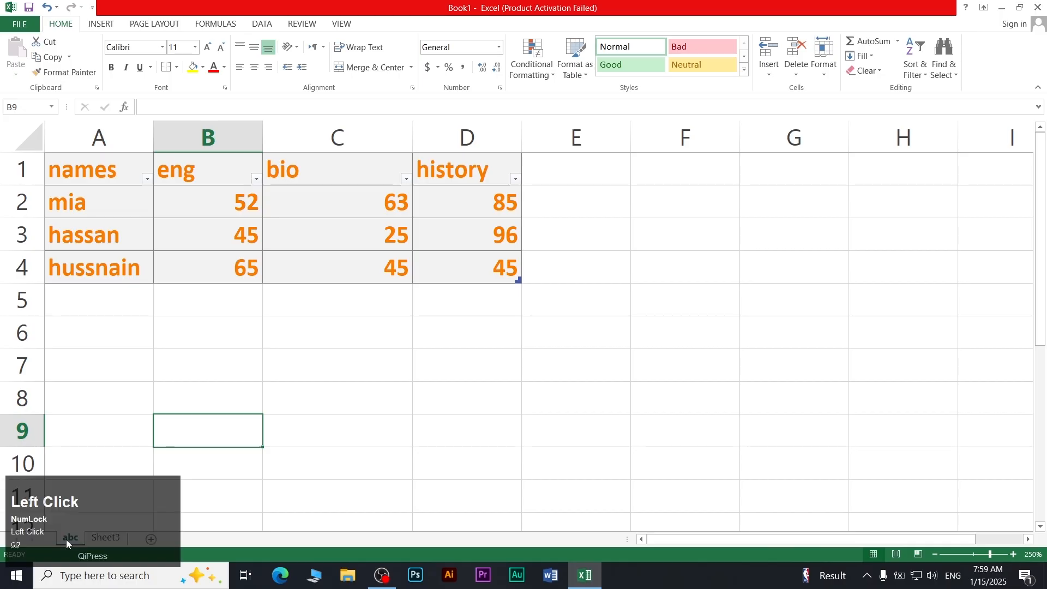
click(832, 75)
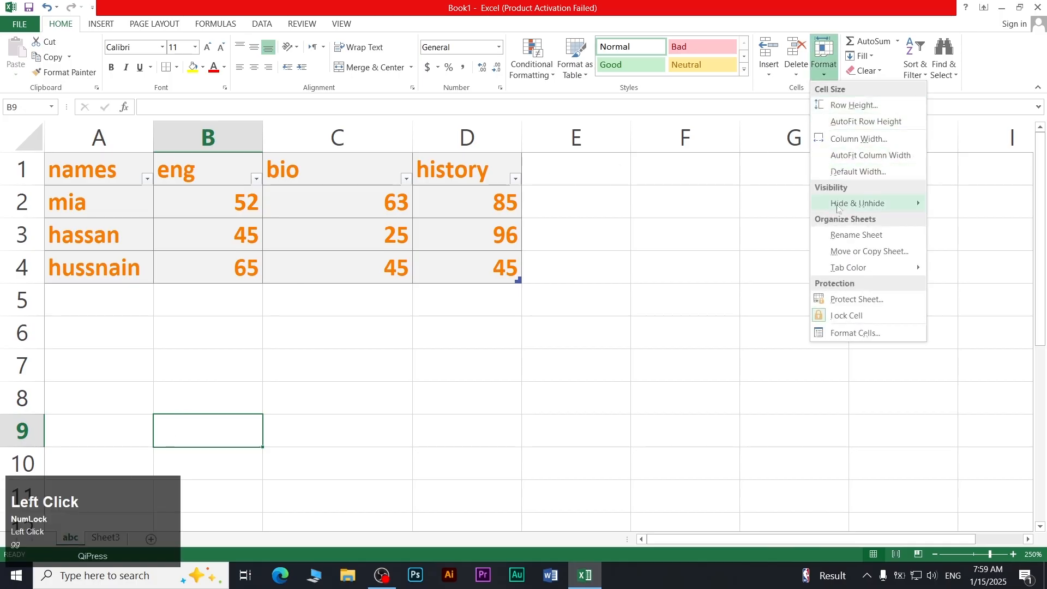
click(843, 235)
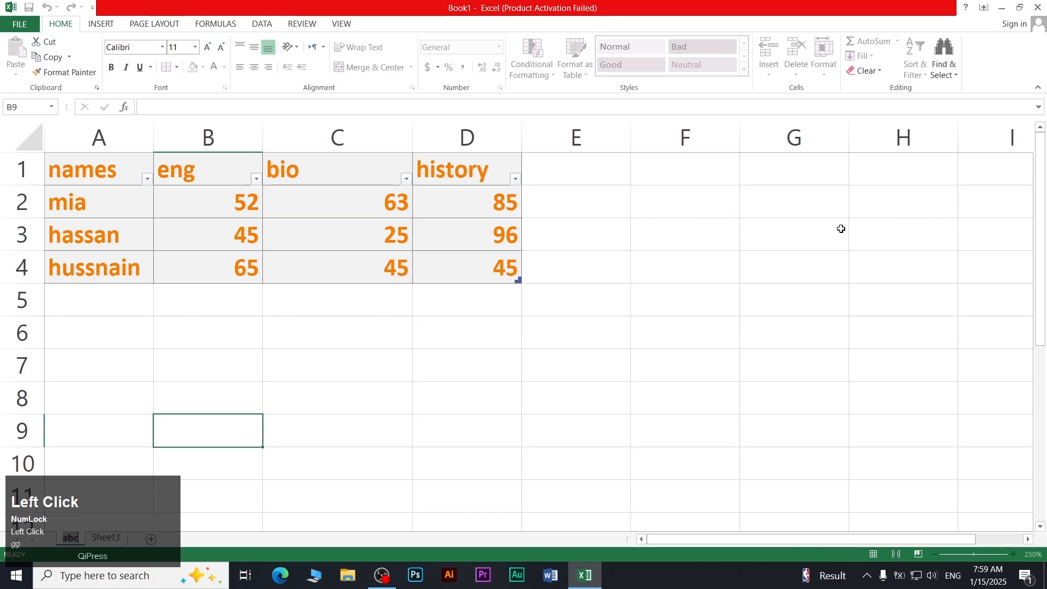
text(table one)
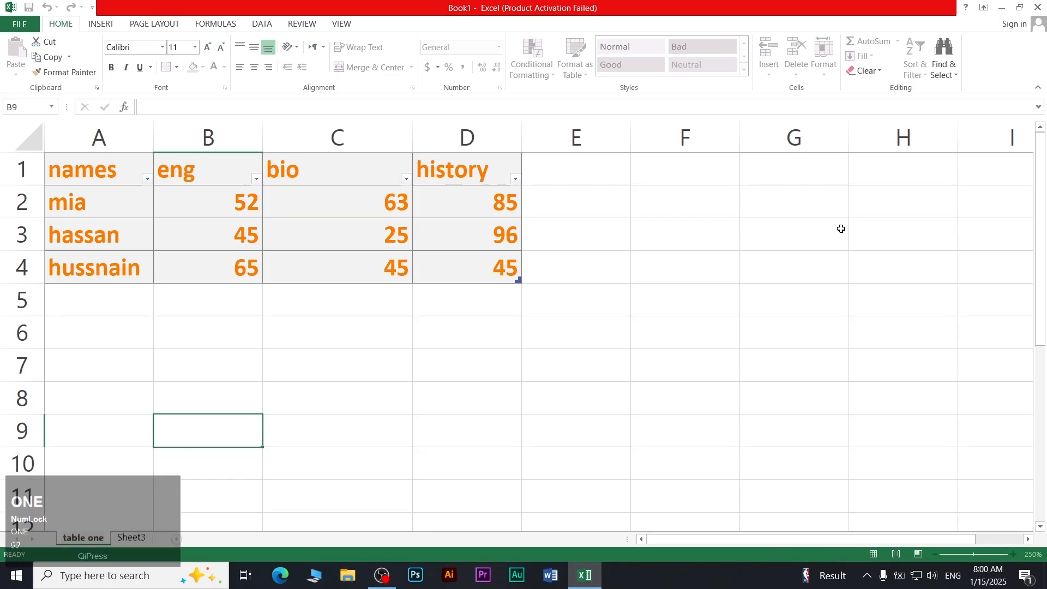
click(480, 321)
click(358, 208)
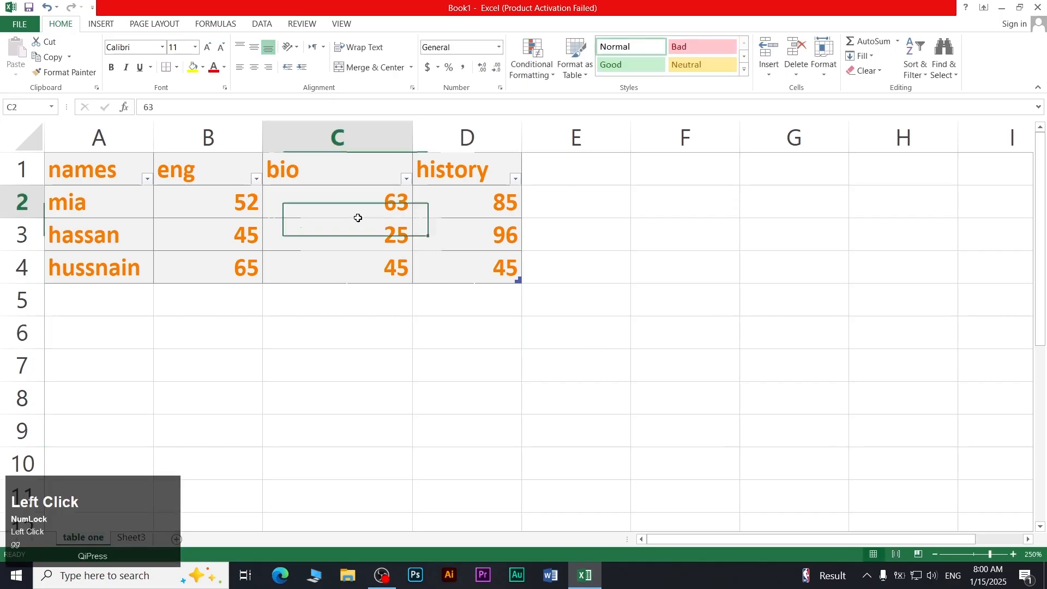
Copy the table one sheet with Move or Copy, creating 'table one (2)'
click(823, 74)
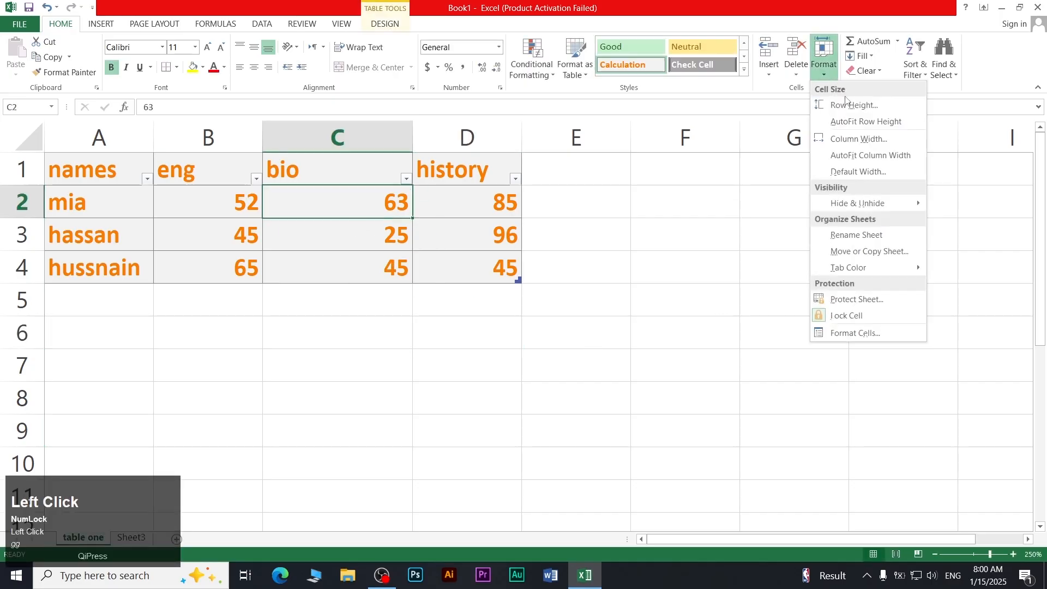
click(859, 256)
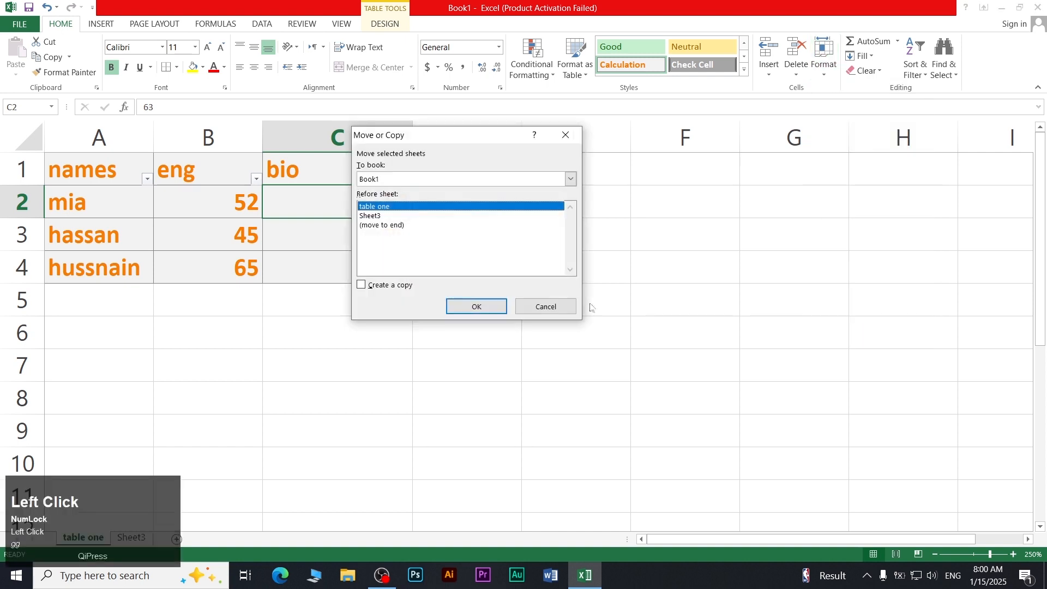
click(375, 289)
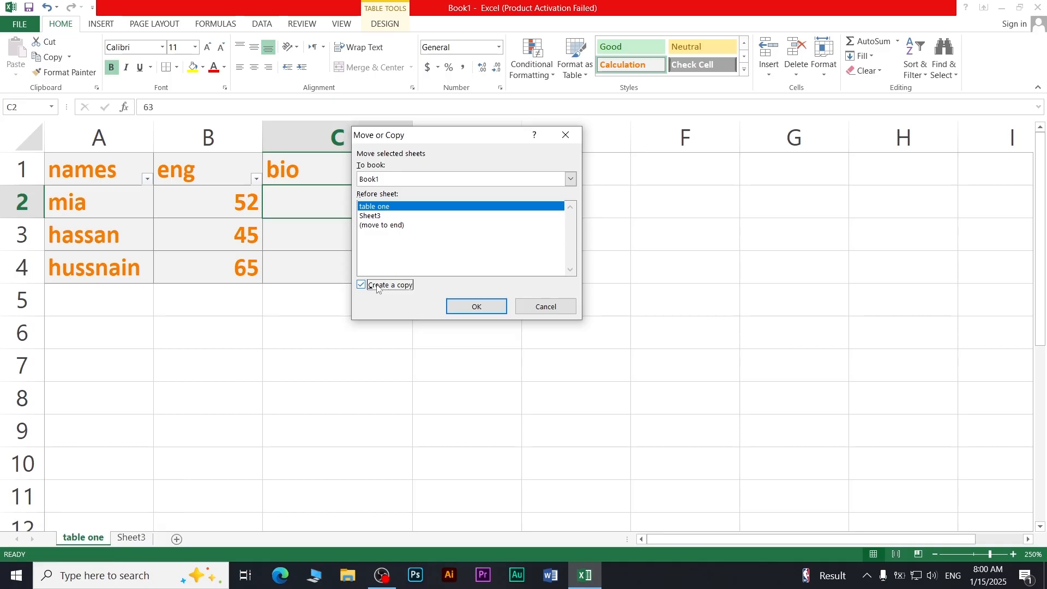
click(470, 306)
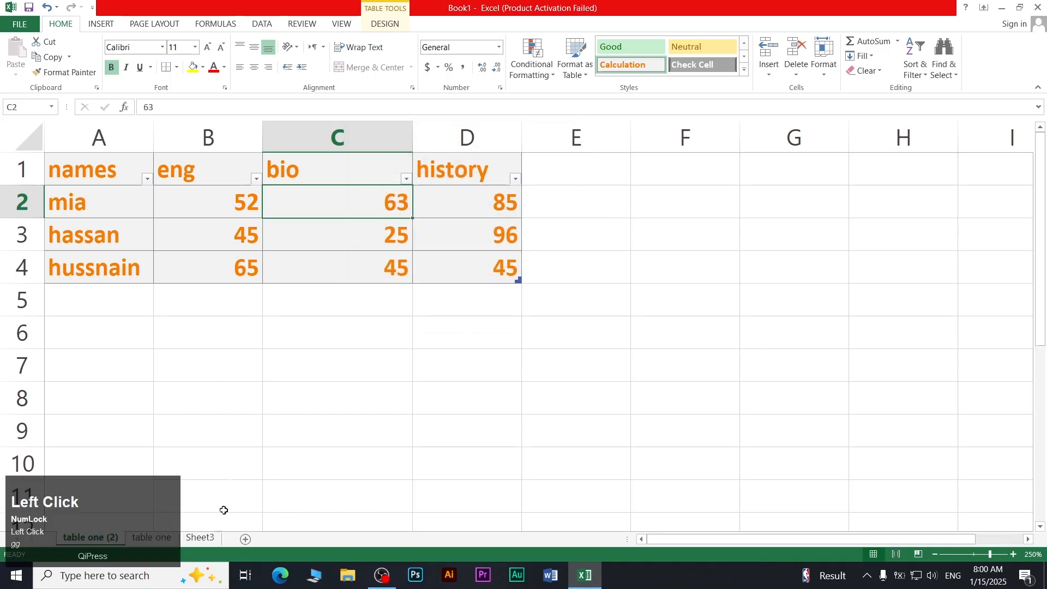
Colour the original table one sheet's tab red
click(140, 533)
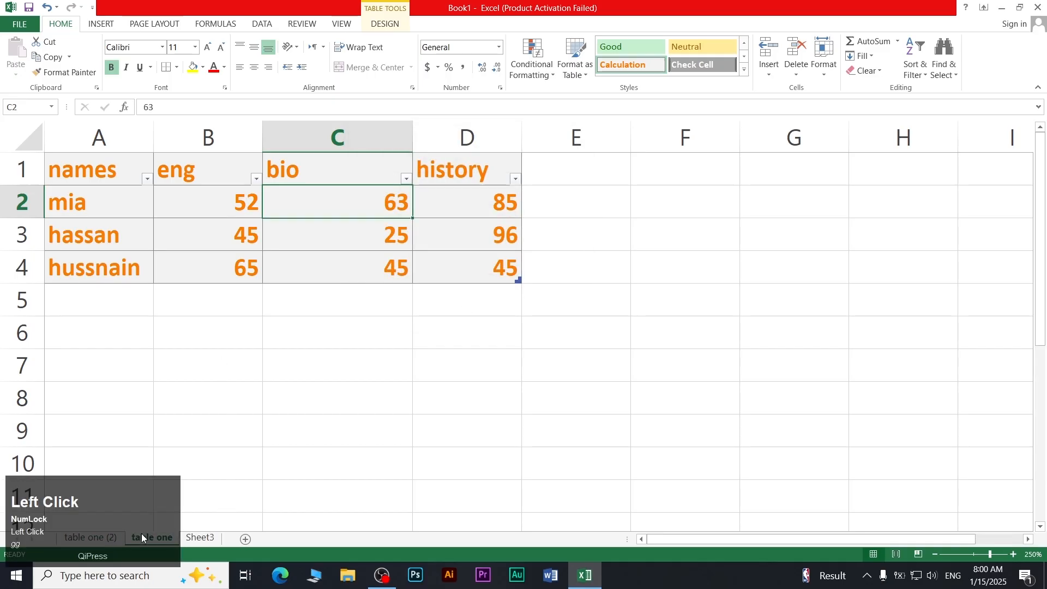
click(89, 537)
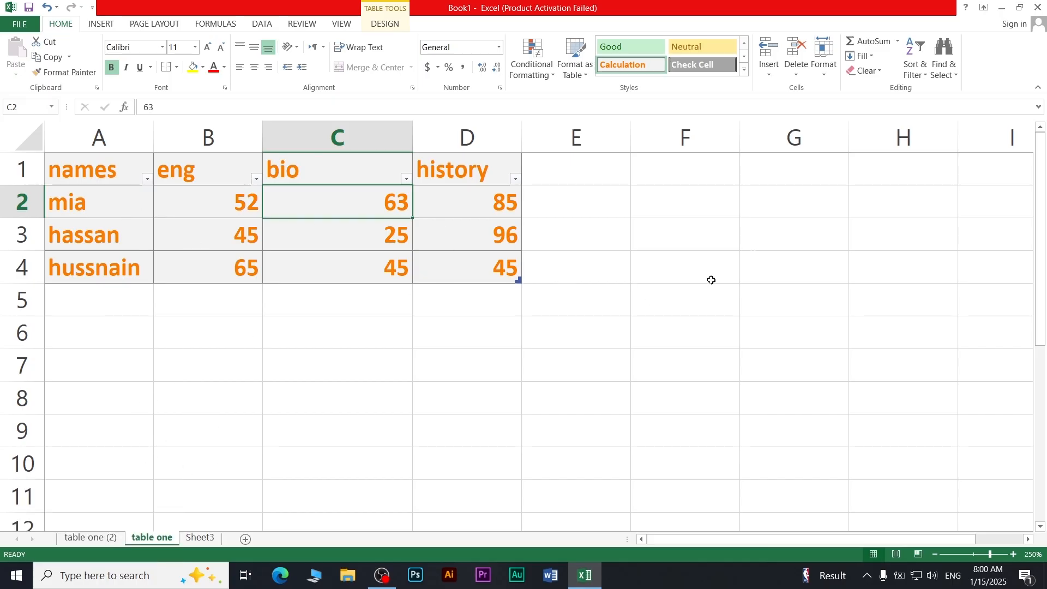
click(827, 73)
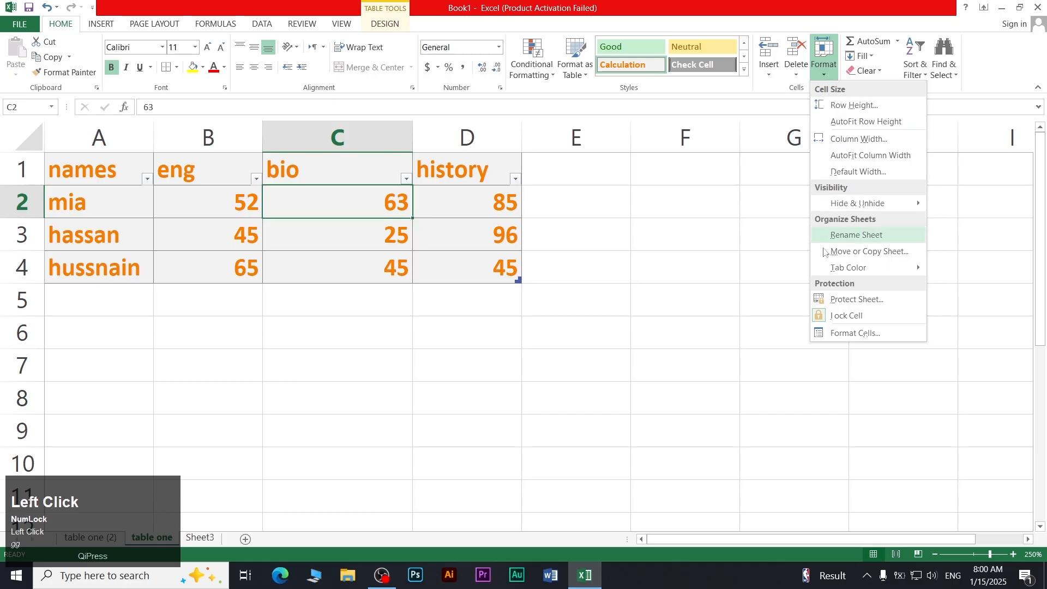
mouse_move(853, 267)
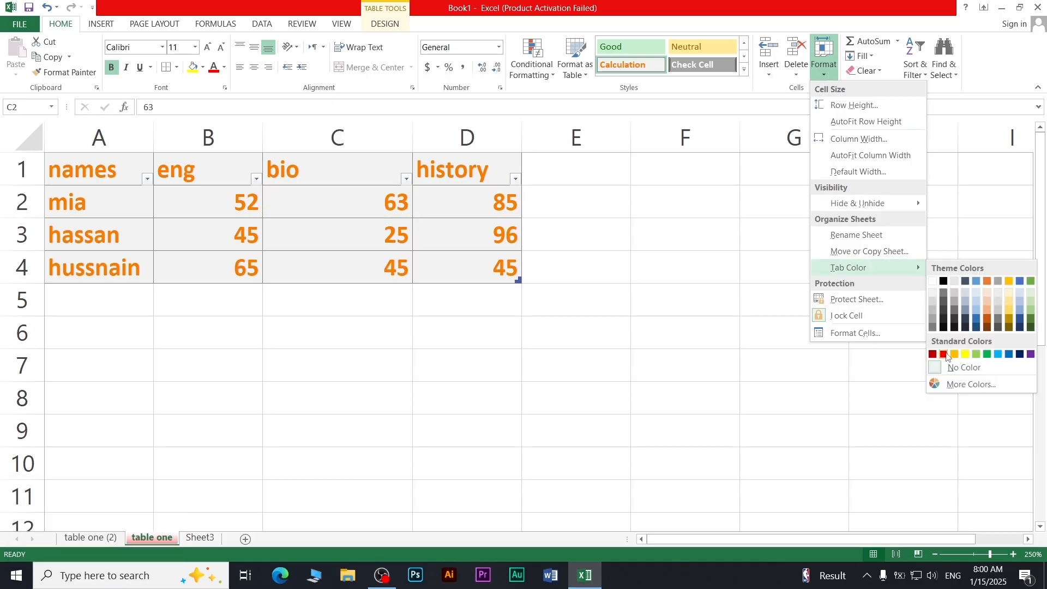
click(944, 354)
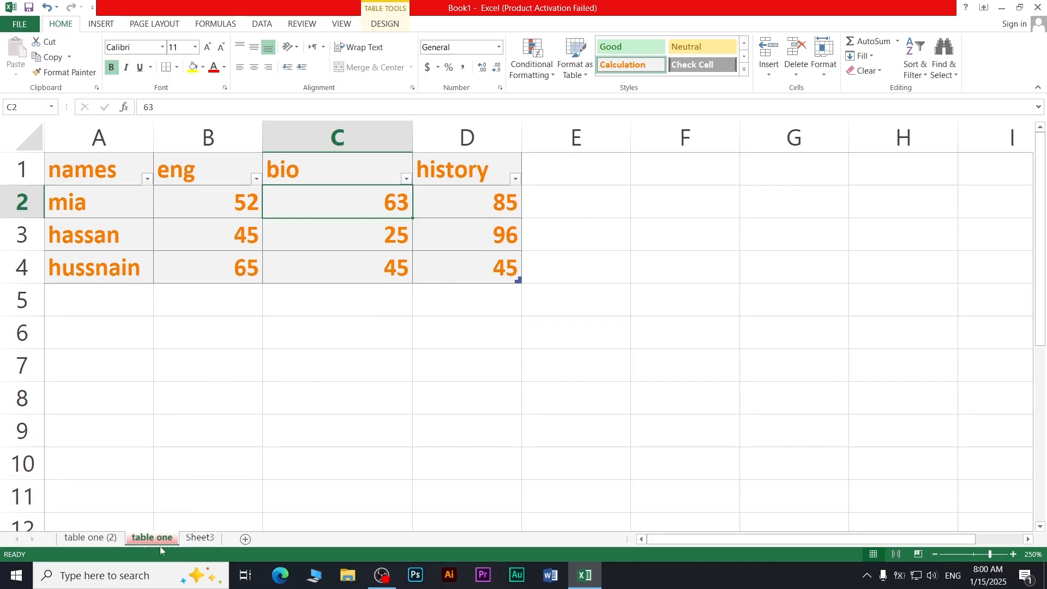
click(823, 58)
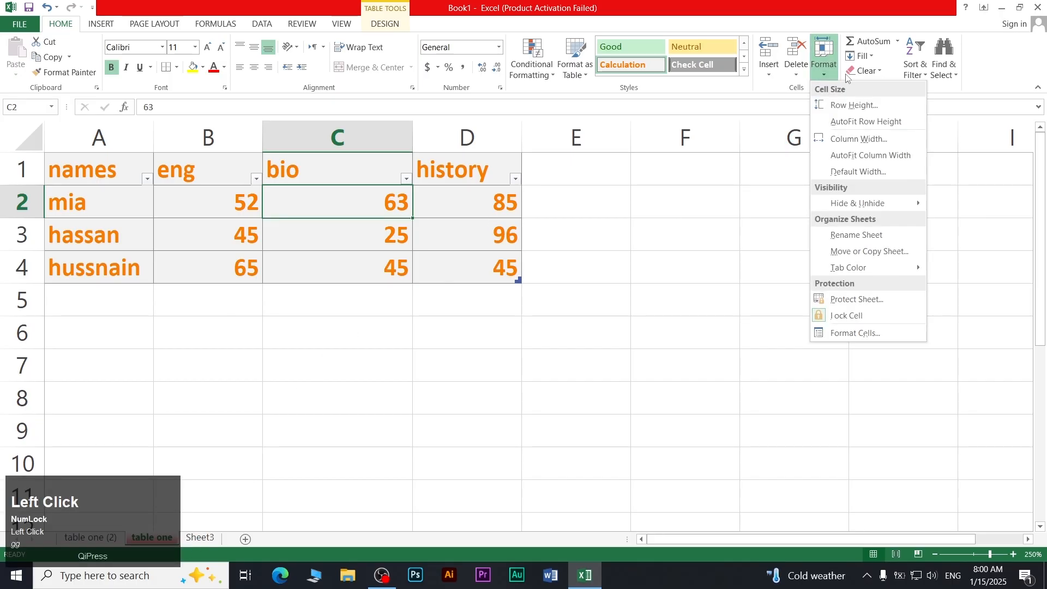
Protect the table one sheet with a password, entered and confirmed
click(853, 299)
drag(472, 132, 651, 169)
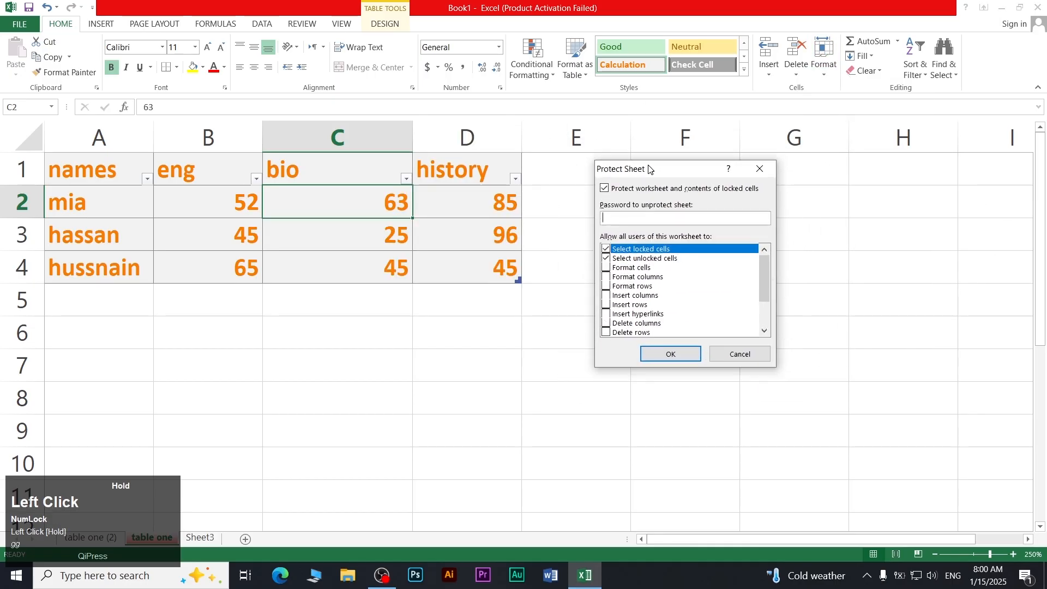
click(658, 220)
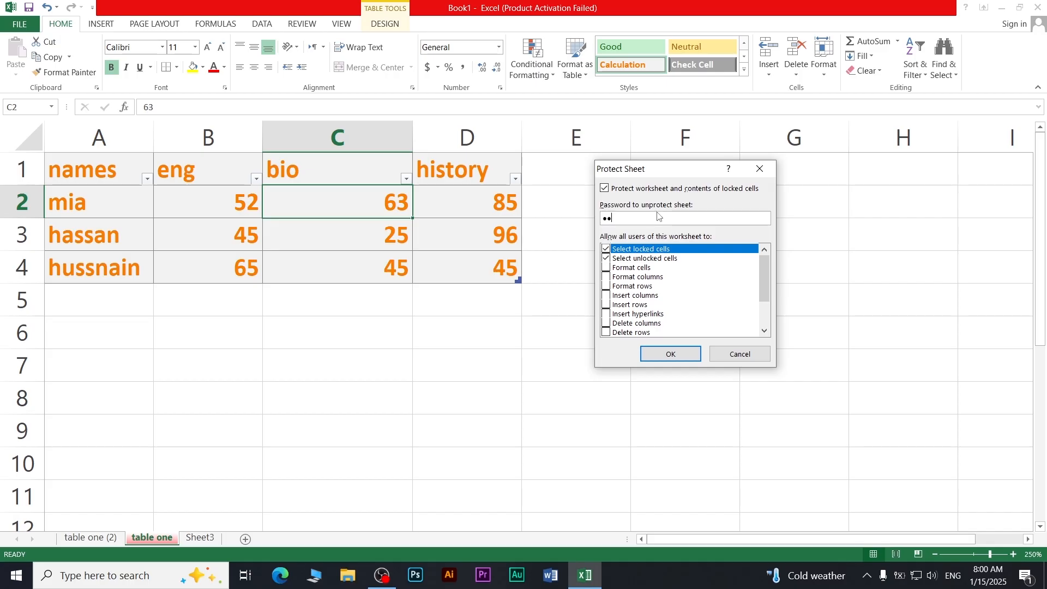
key(Return)
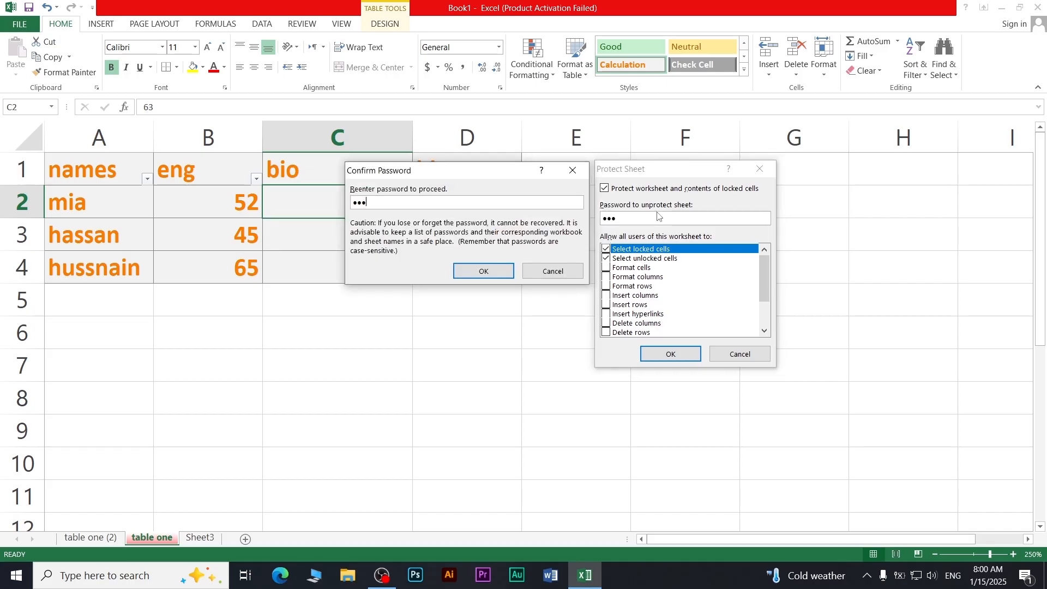
key(Return)
Try typing into bio cells C3:C4 and dismiss the protected-sheet warnings
drag(358, 235, 358, 258)
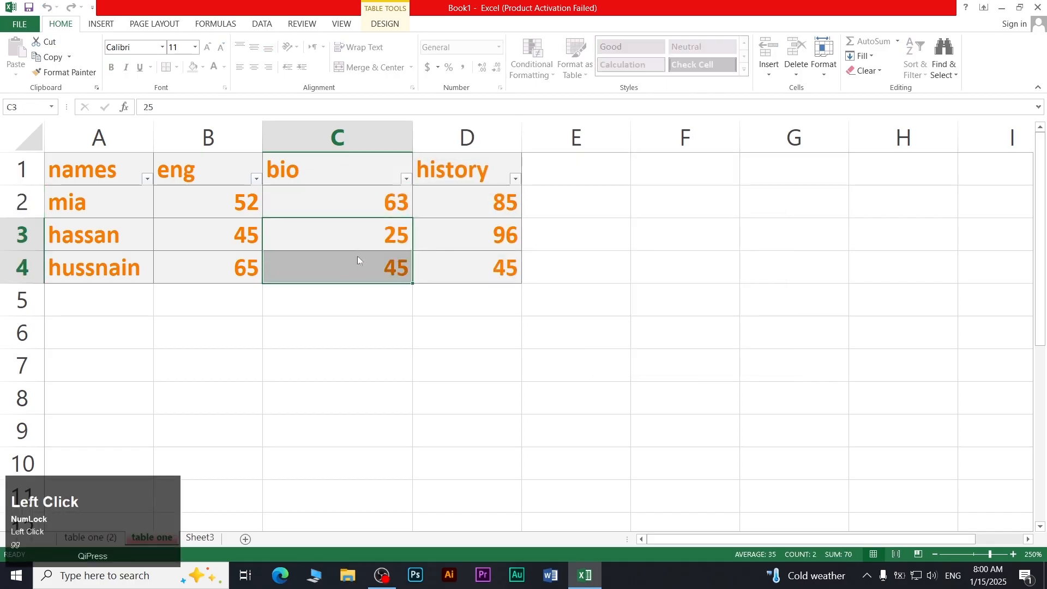
key(g)
click(524, 325)
key(b)
key(f)
key(d)
key(b)
key(f)
key(d)
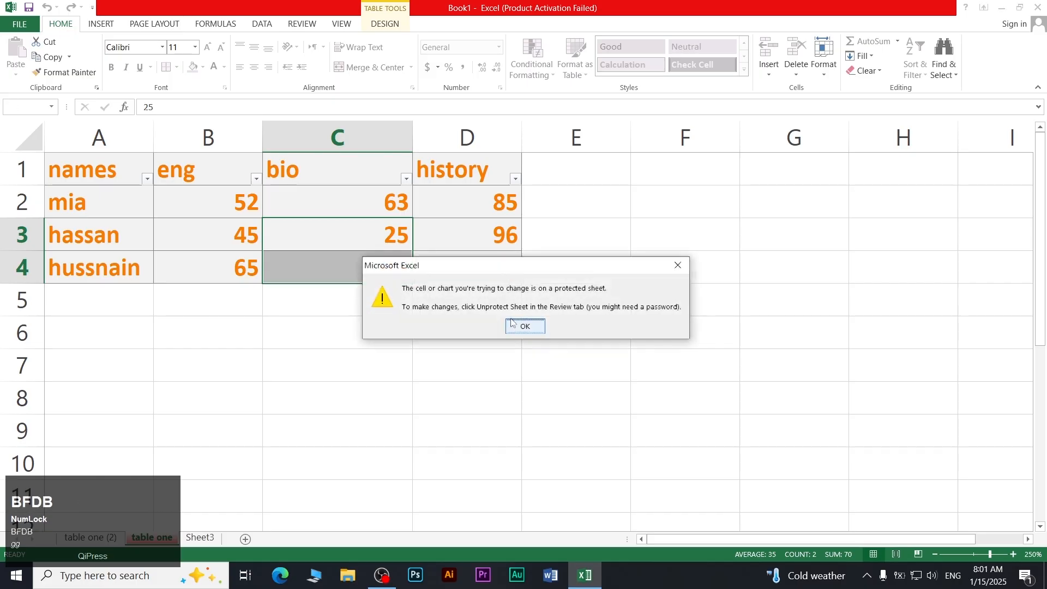
click(524, 325)
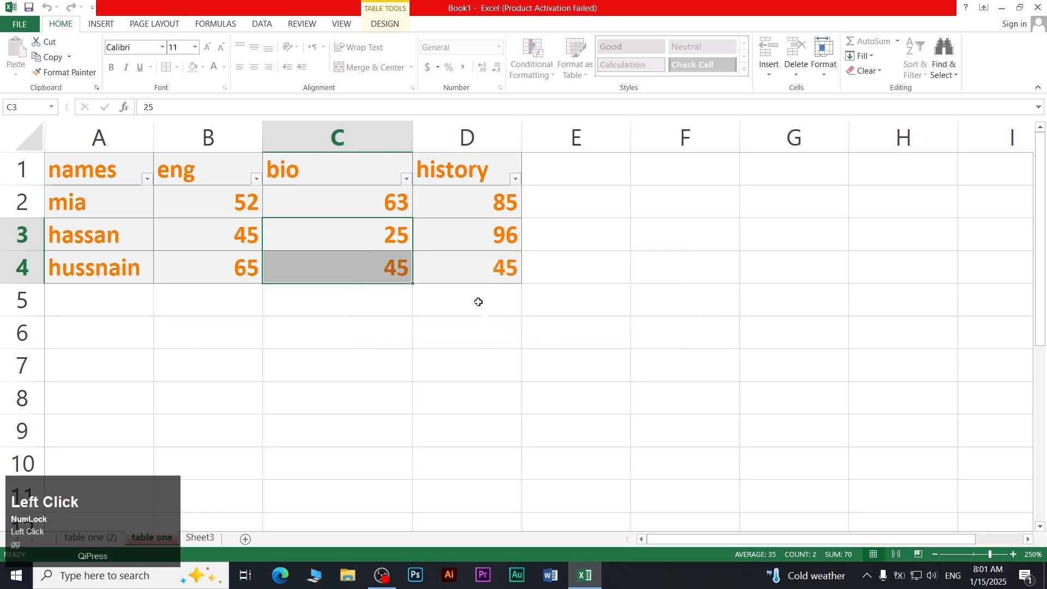
click(472, 245)
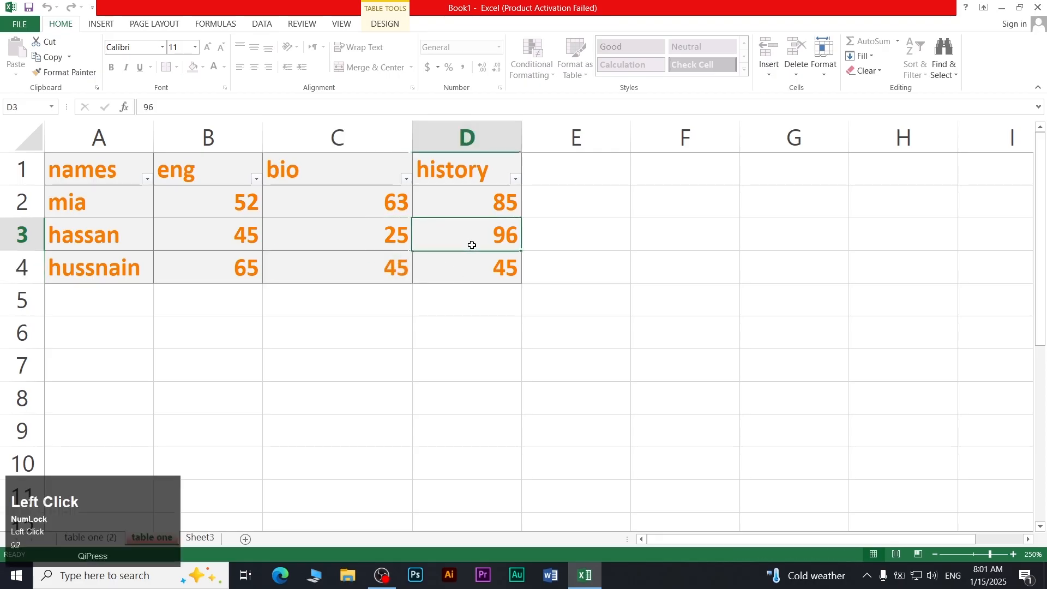
Unprotect the table one sheet by entering its password
click(836, 75)
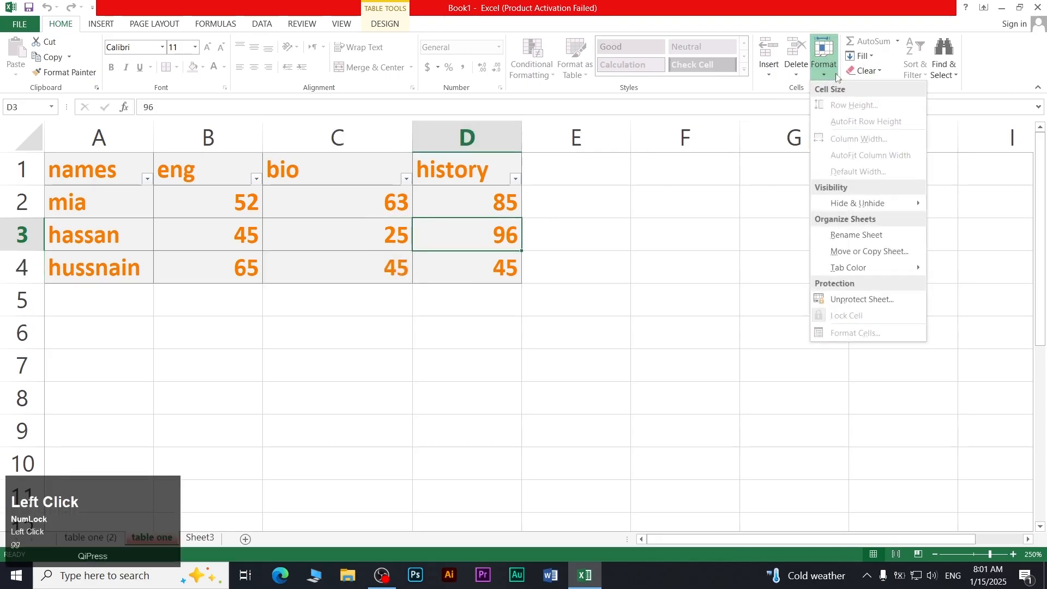
click(872, 301)
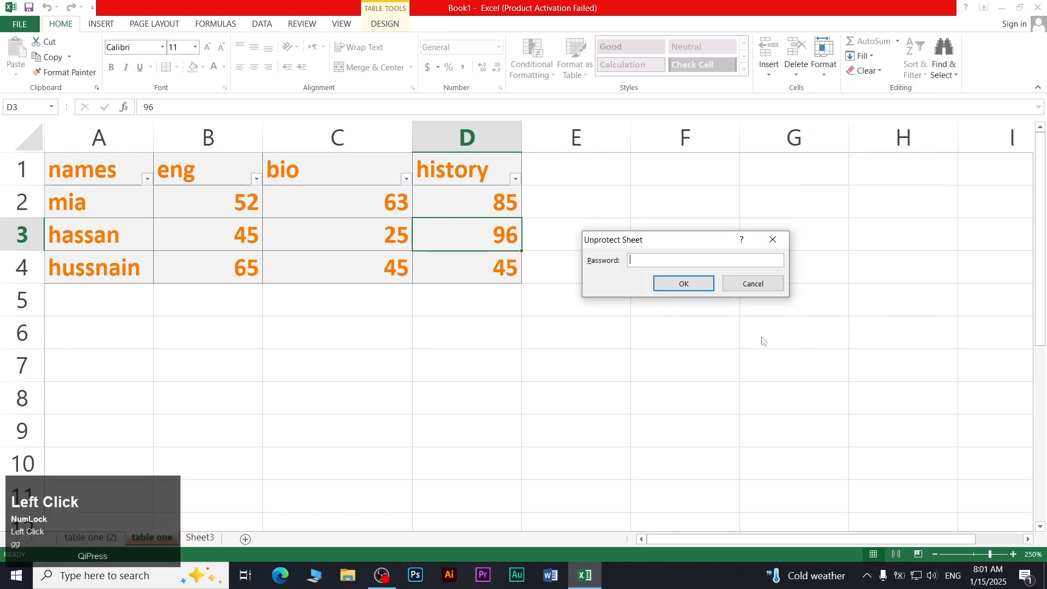
text(123)
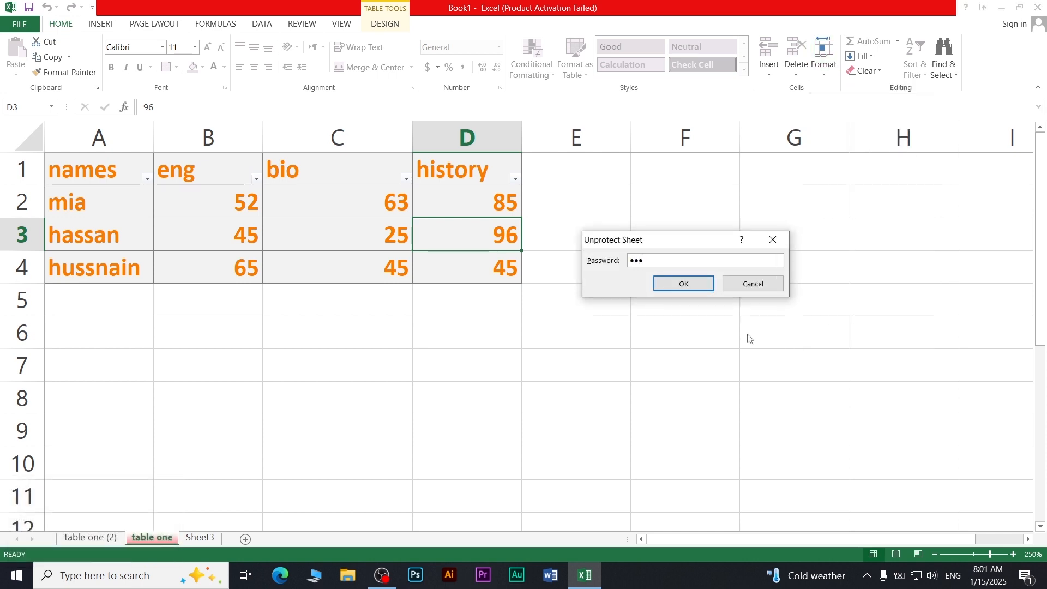
key(Return)
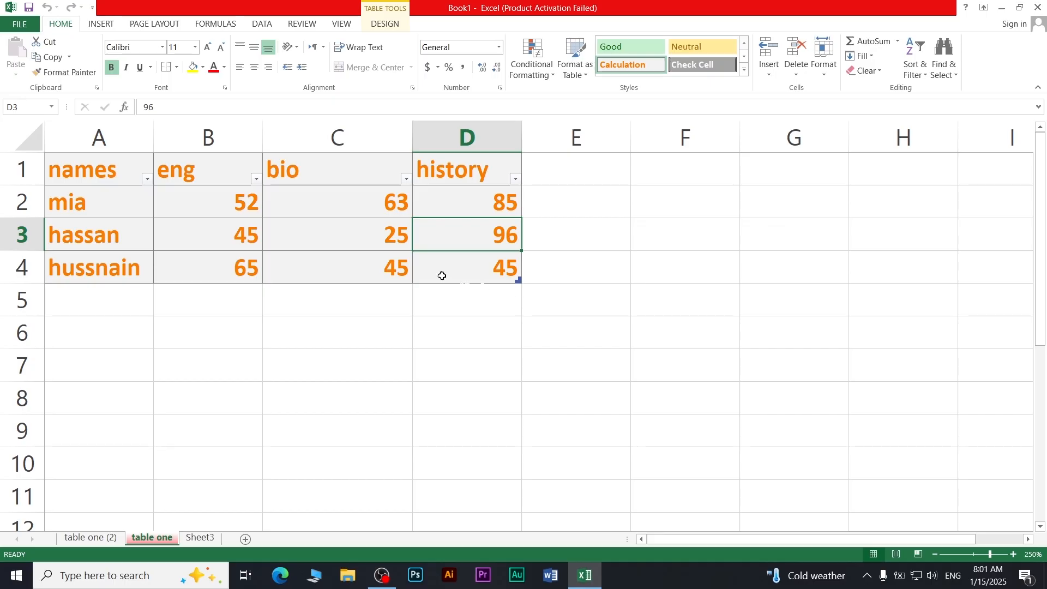
Change hussnain's bio score in C4 from 45 to 88
click(343, 254)
text(88)
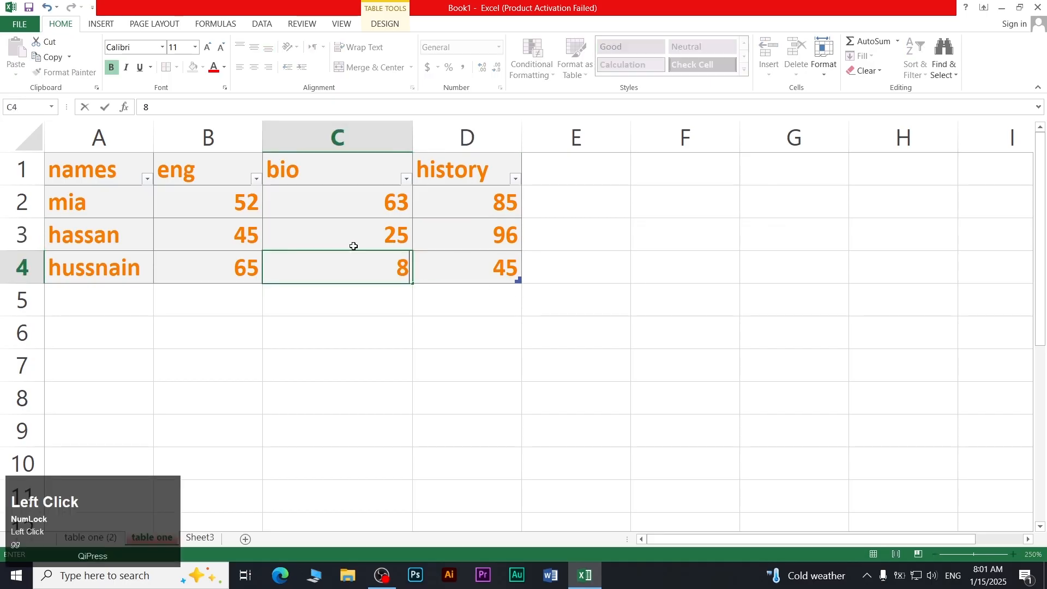
key(Return)
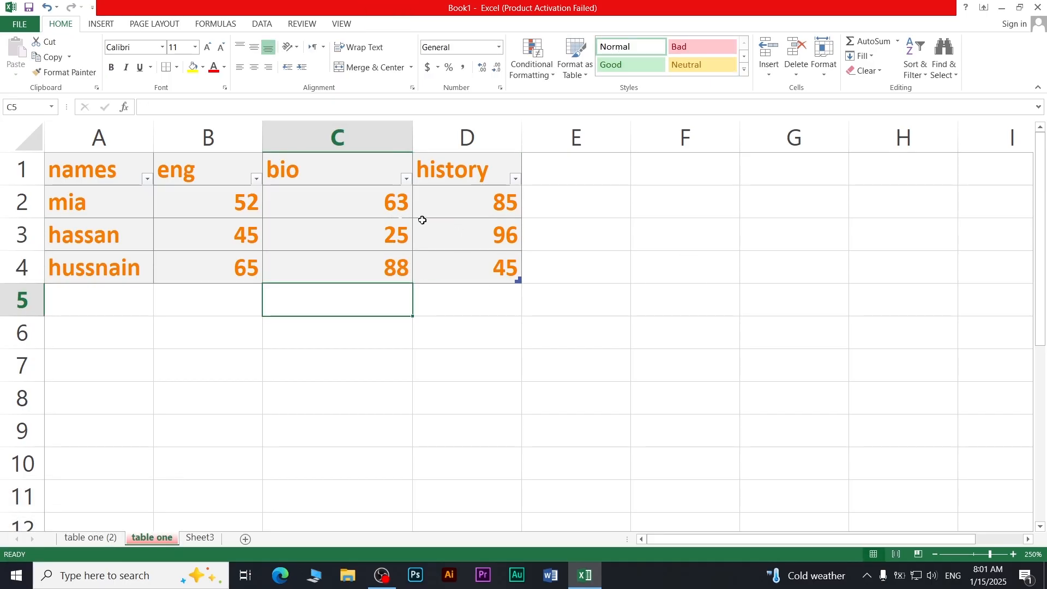
click(355, 206)
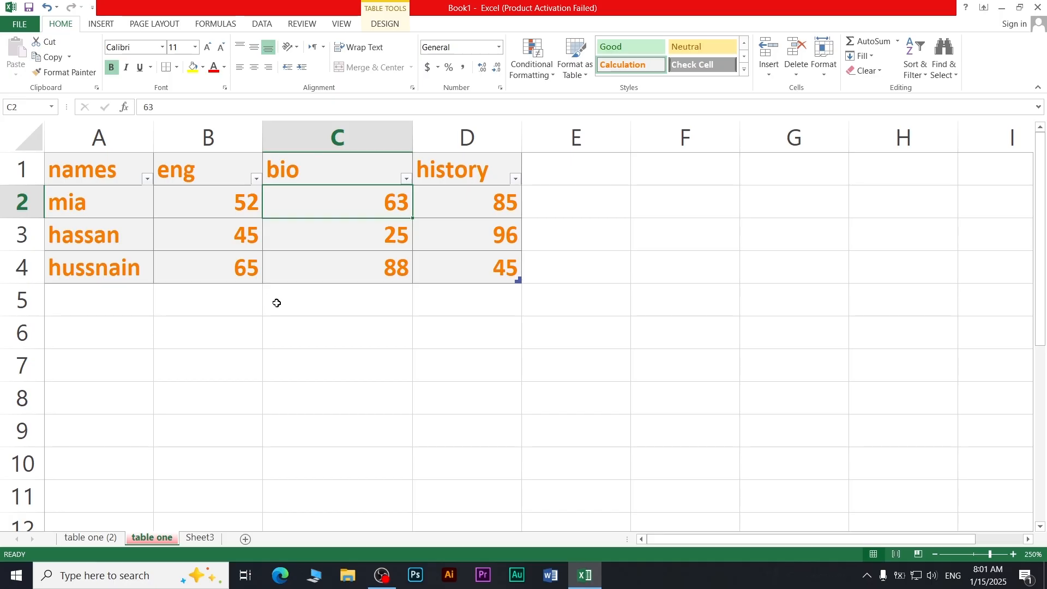
Add AutoSum results in row 5: Sum in B5, Average in C5, Count in D5
click(256, 308)
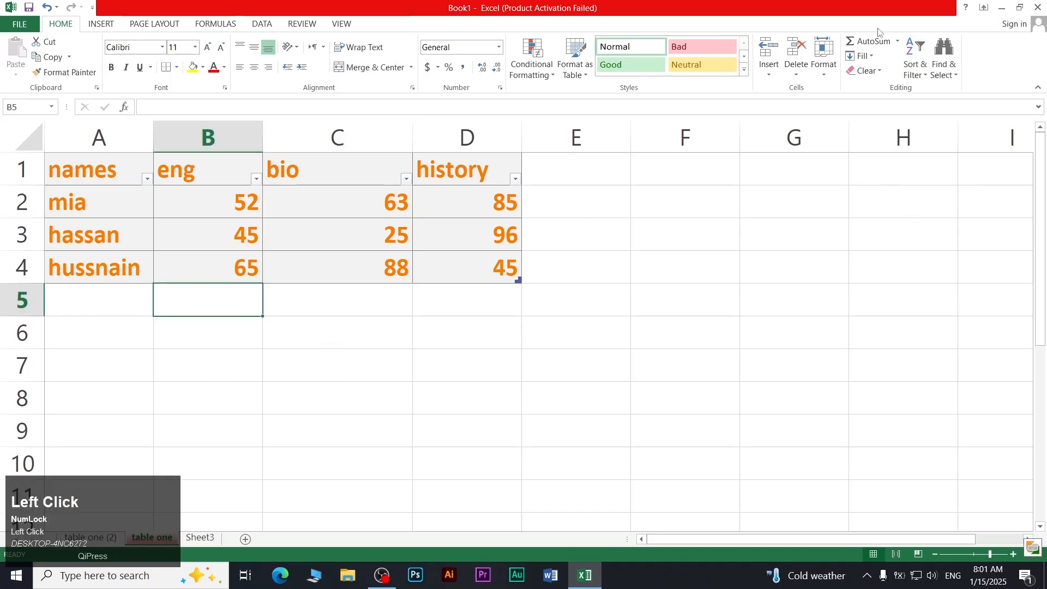
click(897, 41)
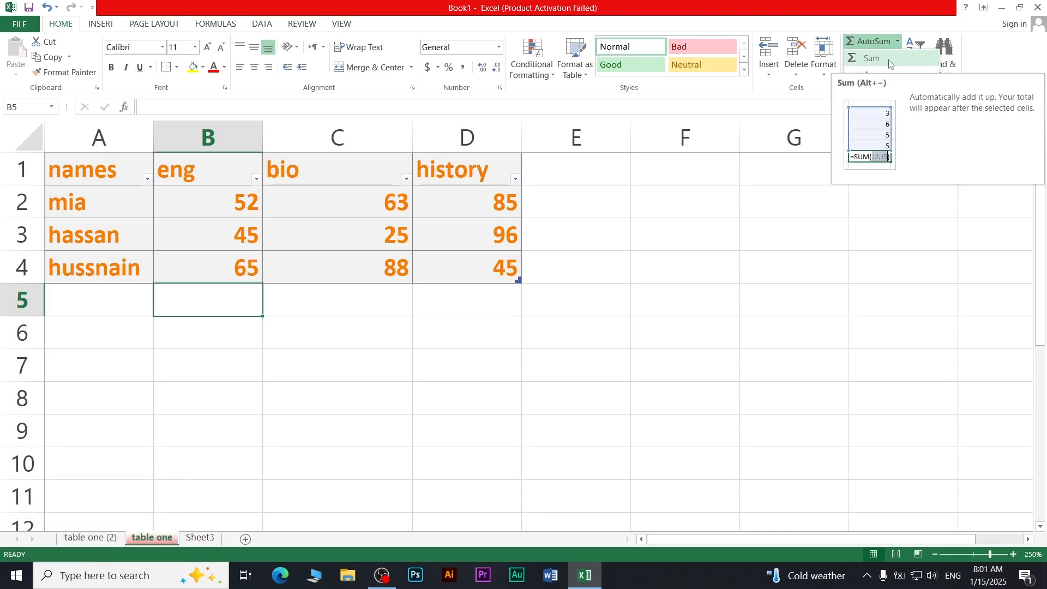
click(889, 60)
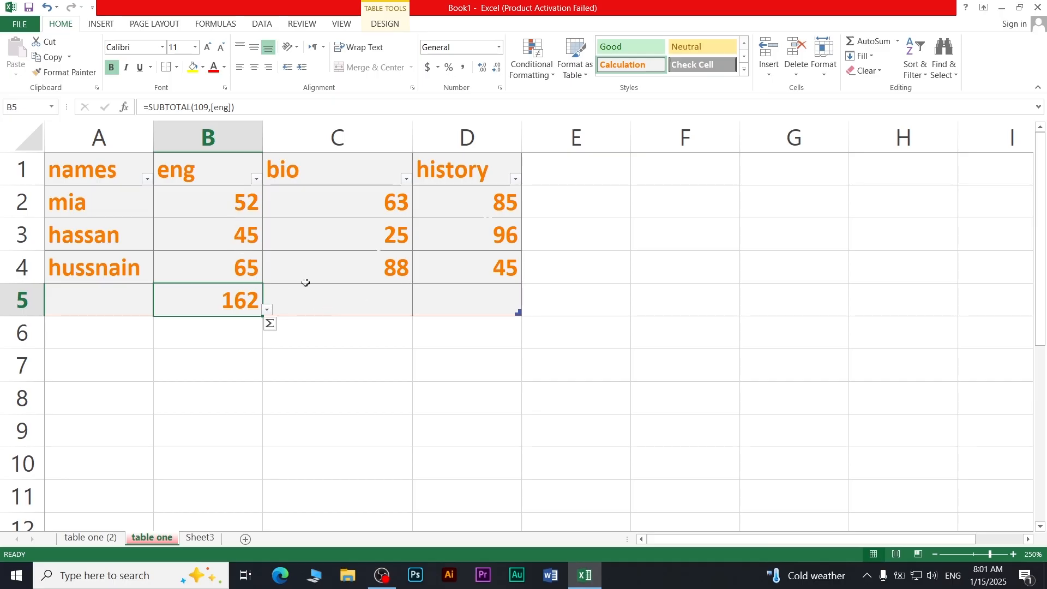
click(349, 301)
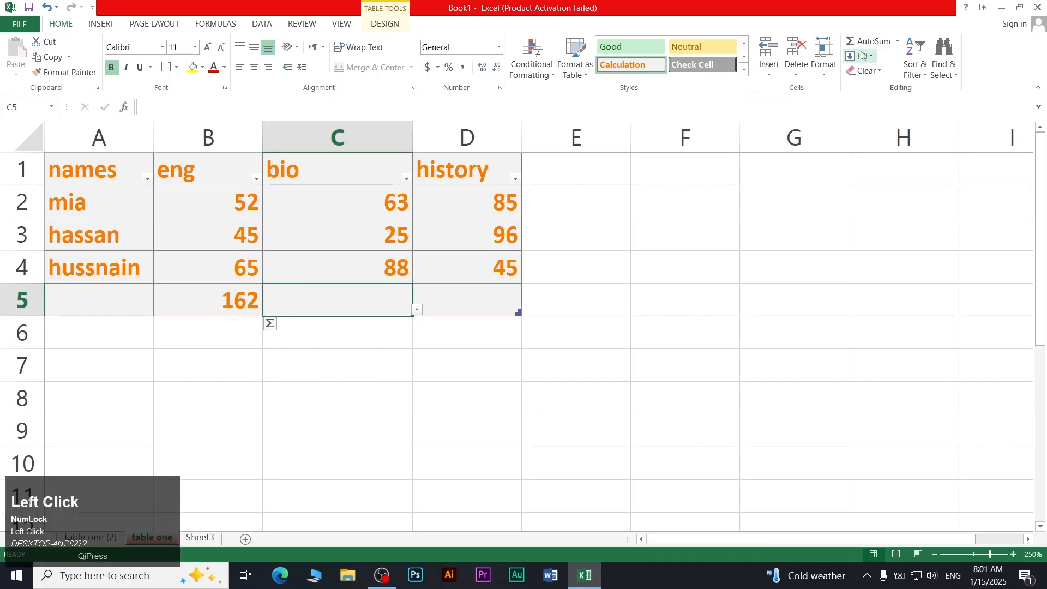
click(897, 41)
click(869, 72)
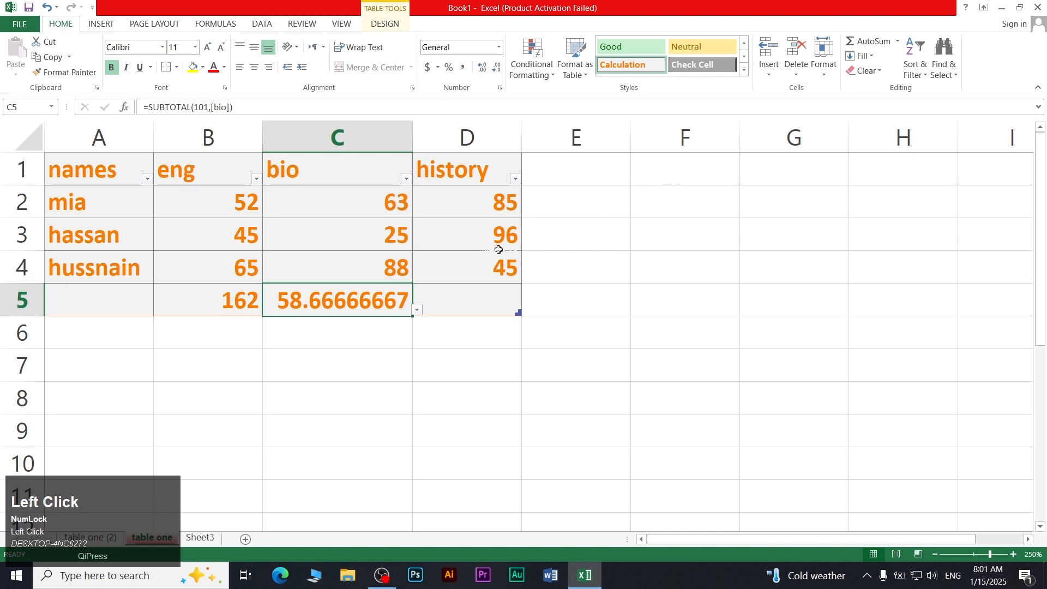
click(445, 291)
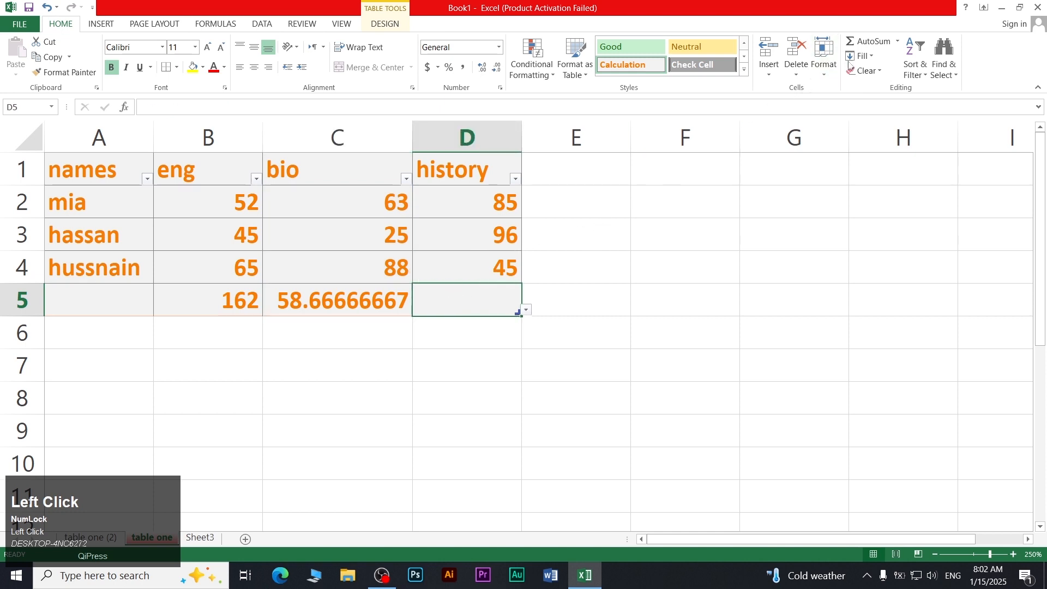
click(897, 40)
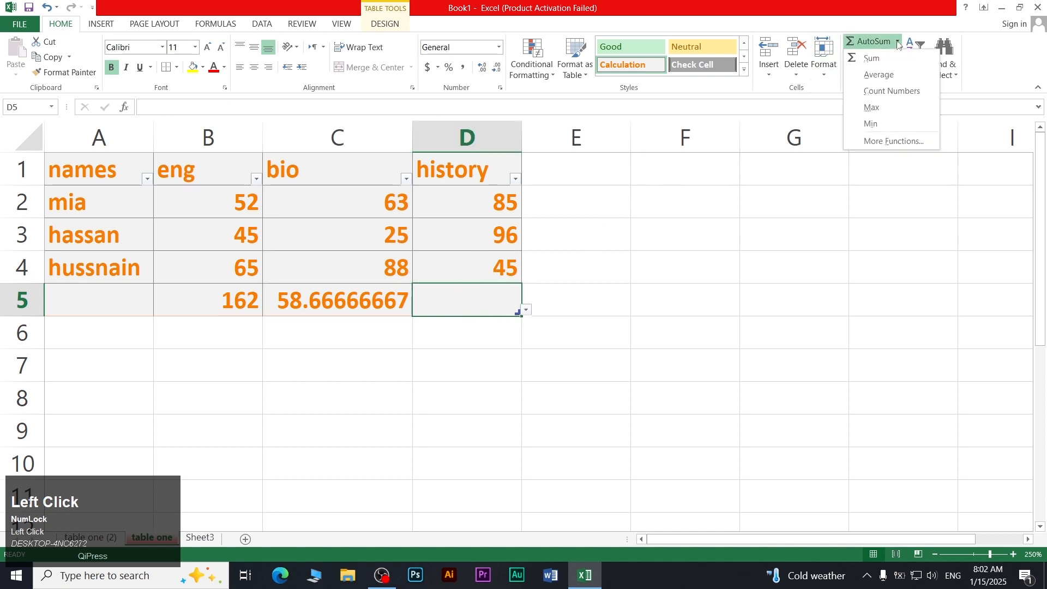
click(892, 91)
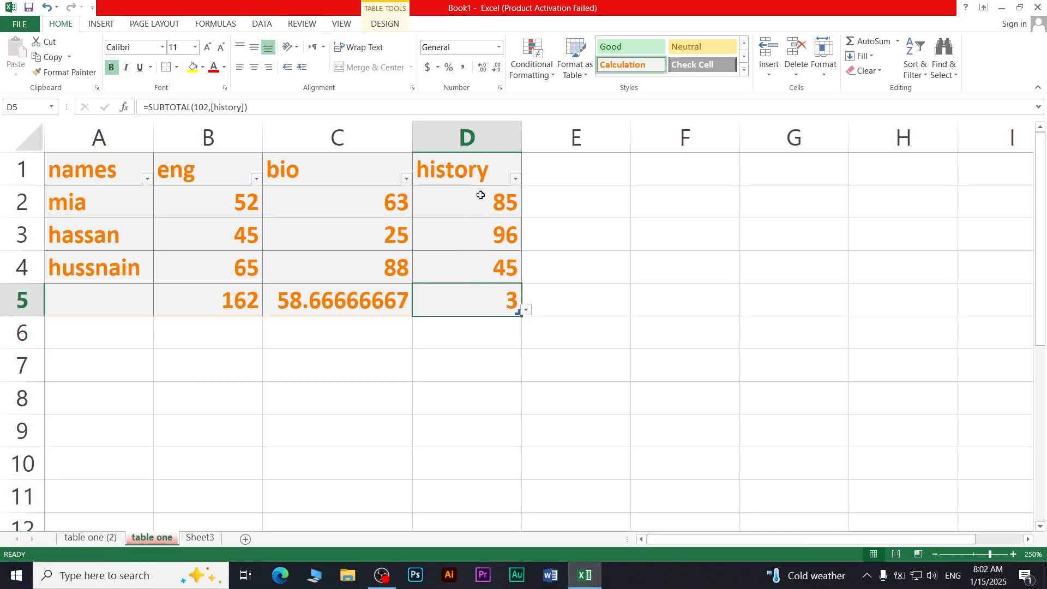
Switch D5's history result to Max, then to Min
click(897, 41)
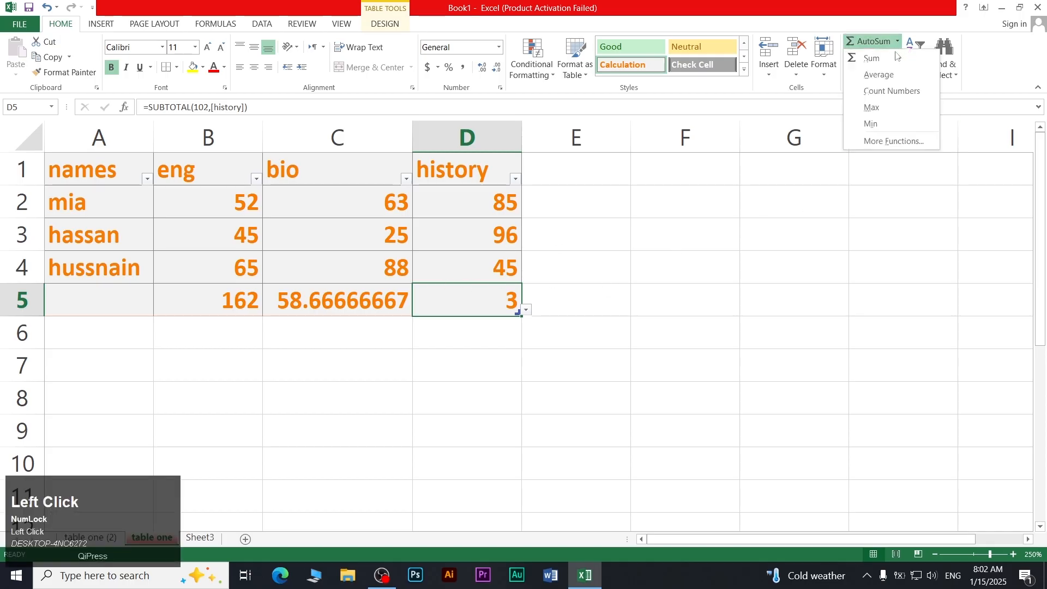
click(906, 109)
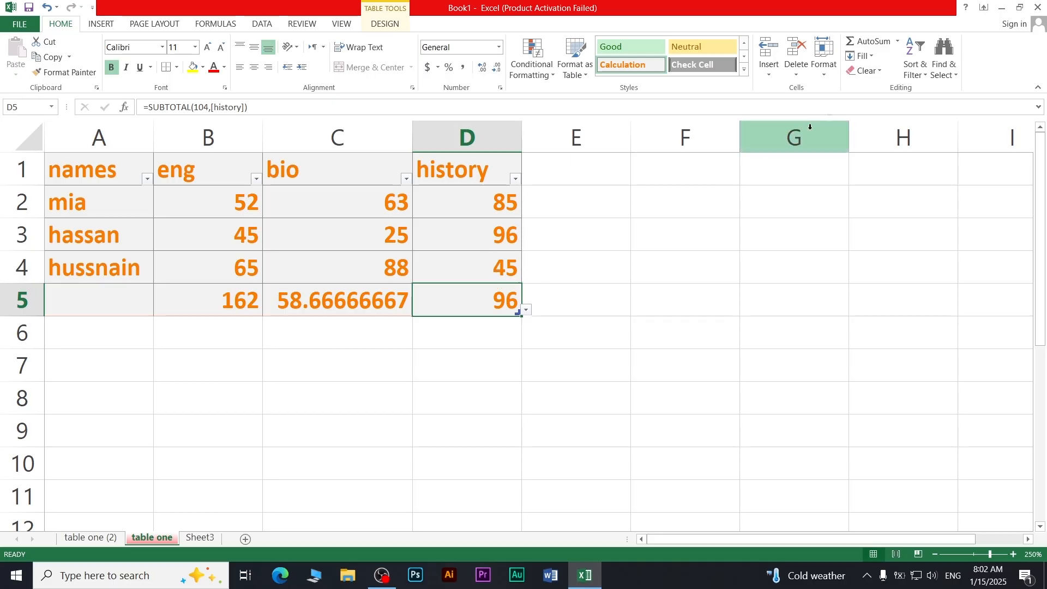
click(898, 41)
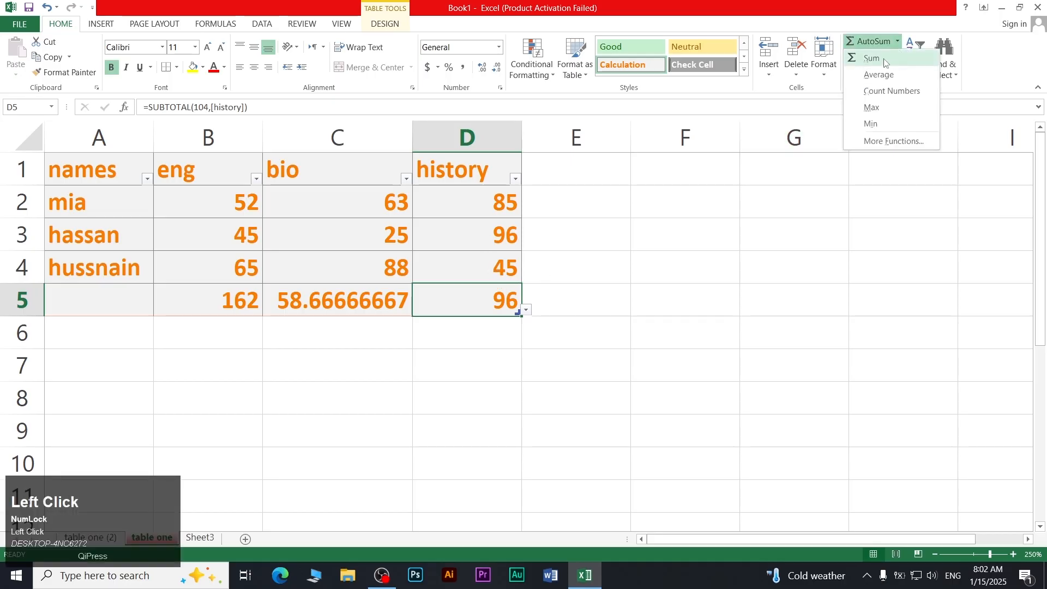
click(872, 124)
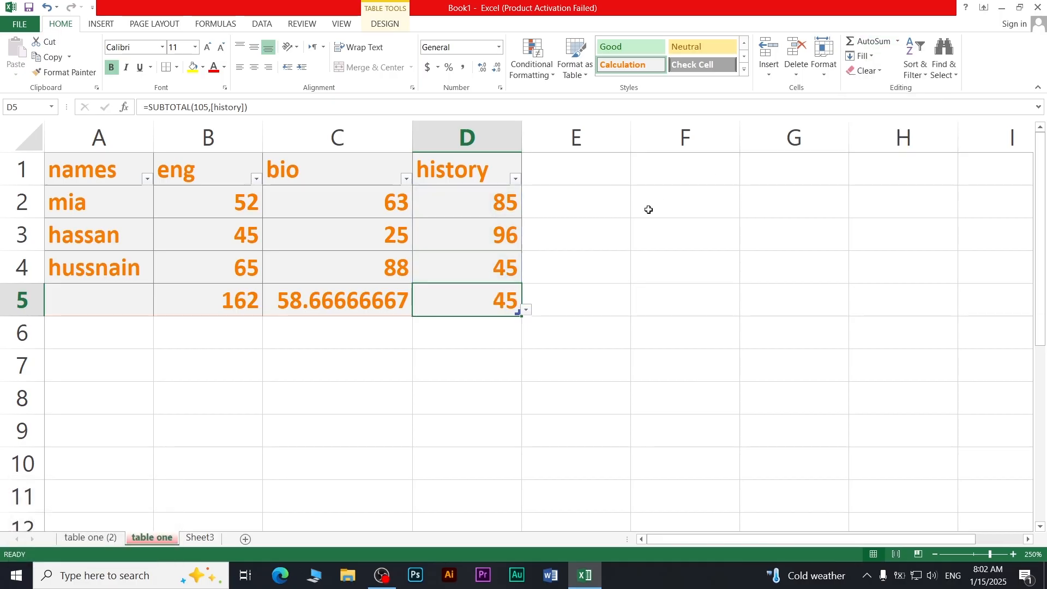
Delete the results in B5, C5 and D5, leaving row 5 blank
click(352, 302)
click(252, 306)
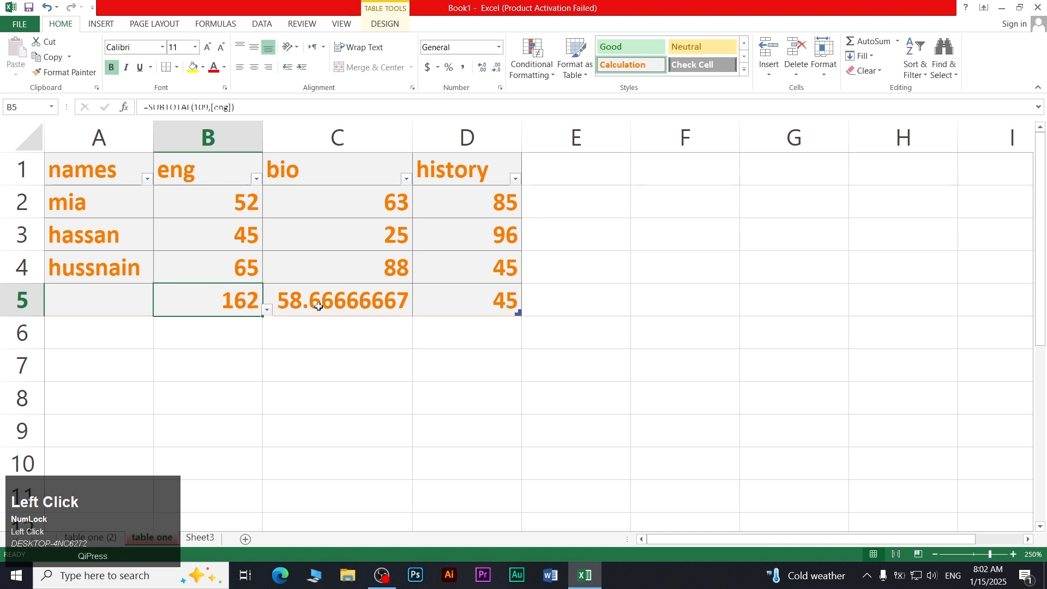
key(Delete)
click(297, 305)
key(Delete)
click(488, 295)
key(Delete)
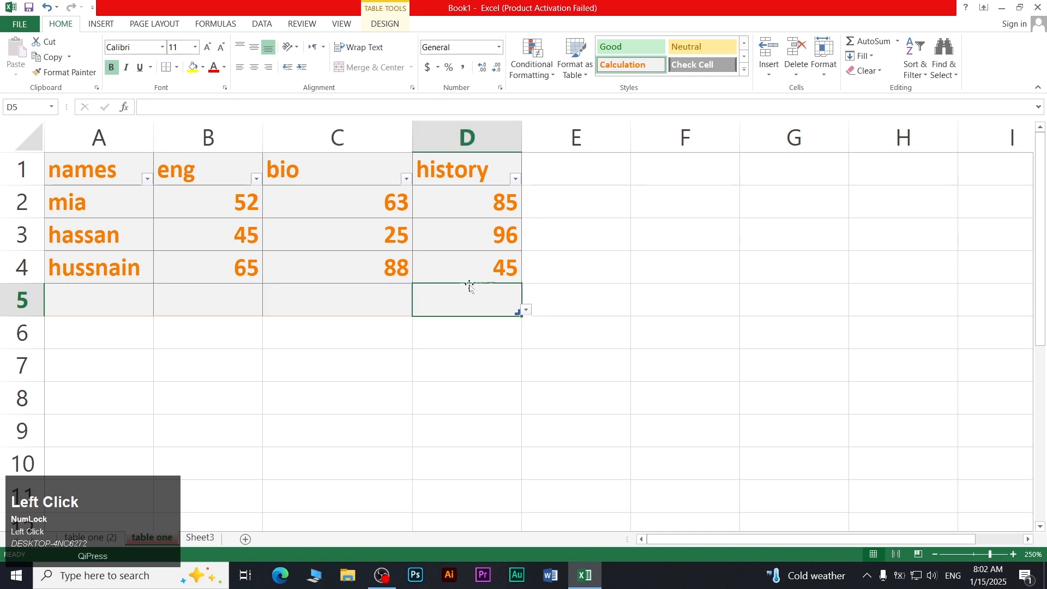
Clear All on A1:D5, then undo it with Ctrl+Z
click(343, 255)
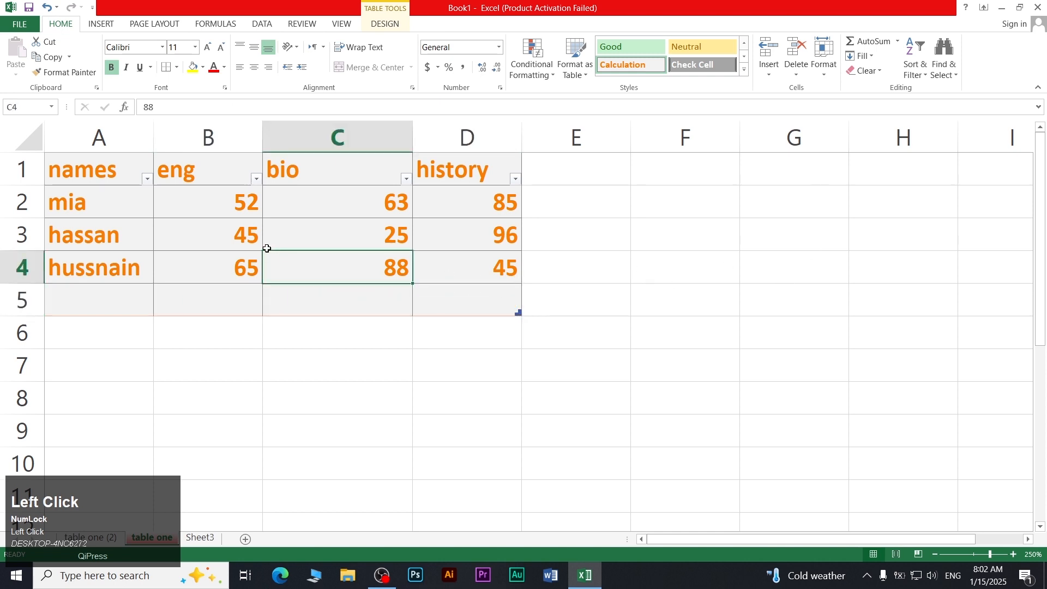
drag(133, 171, 446, 300)
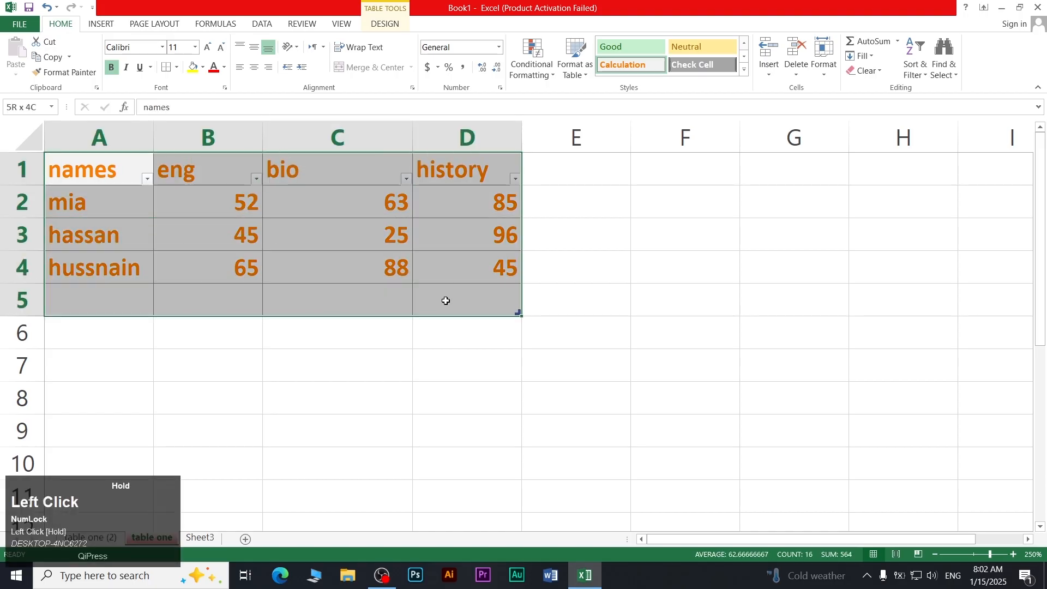
click(866, 70)
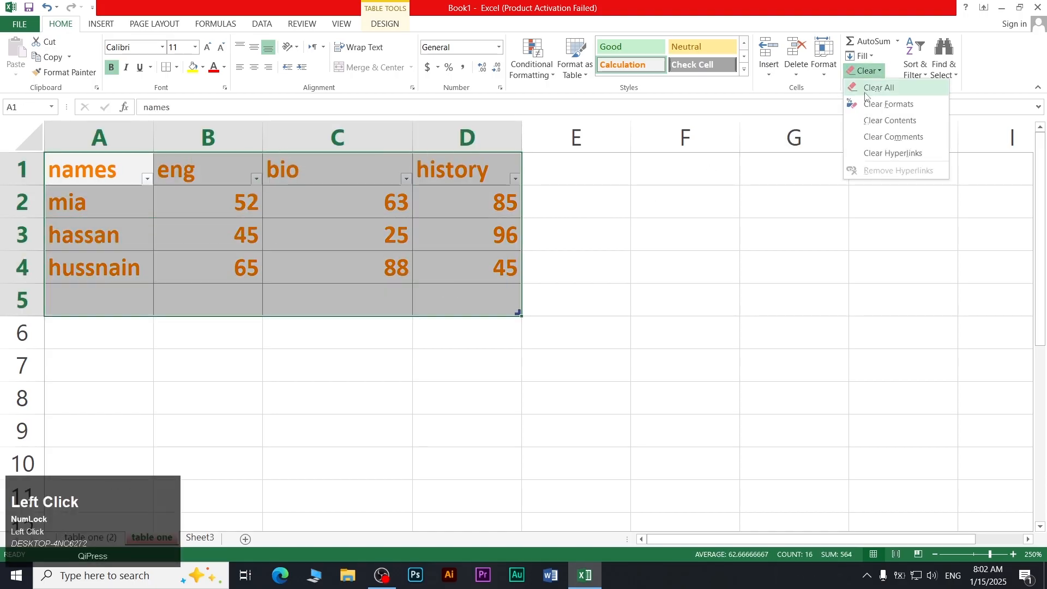
click(866, 91)
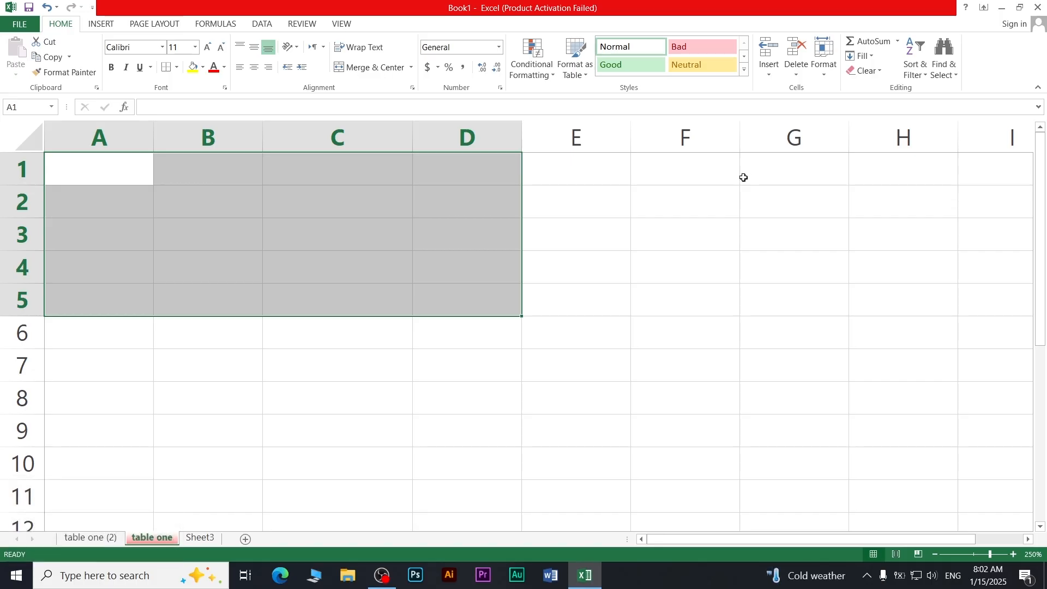
key(ctrl)
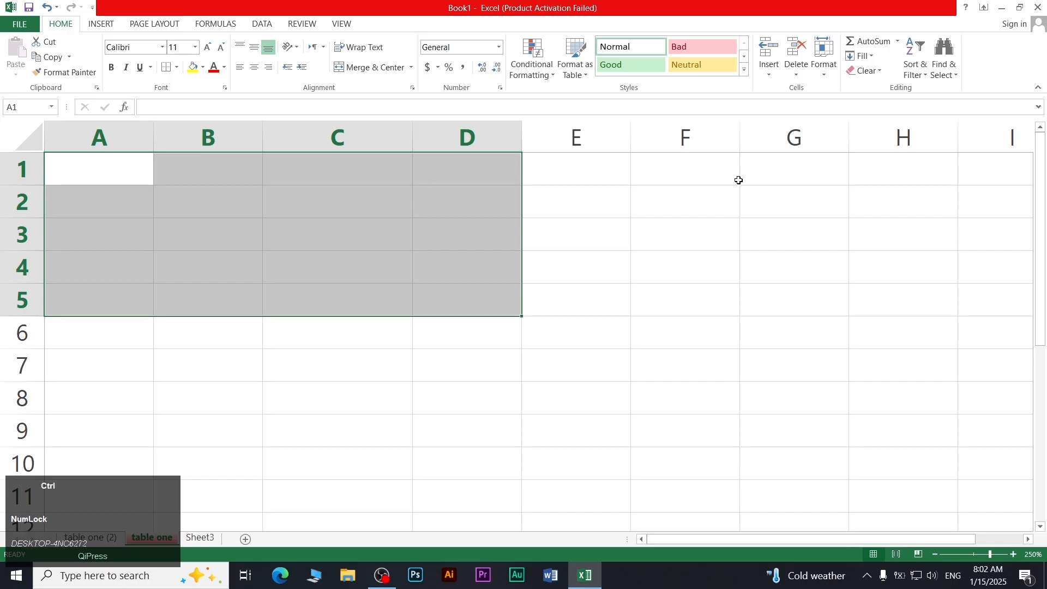
key(ctrl+z)
Strip A1:D5's orange bold formatting, then clear its contents and undo that
click(866, 70)
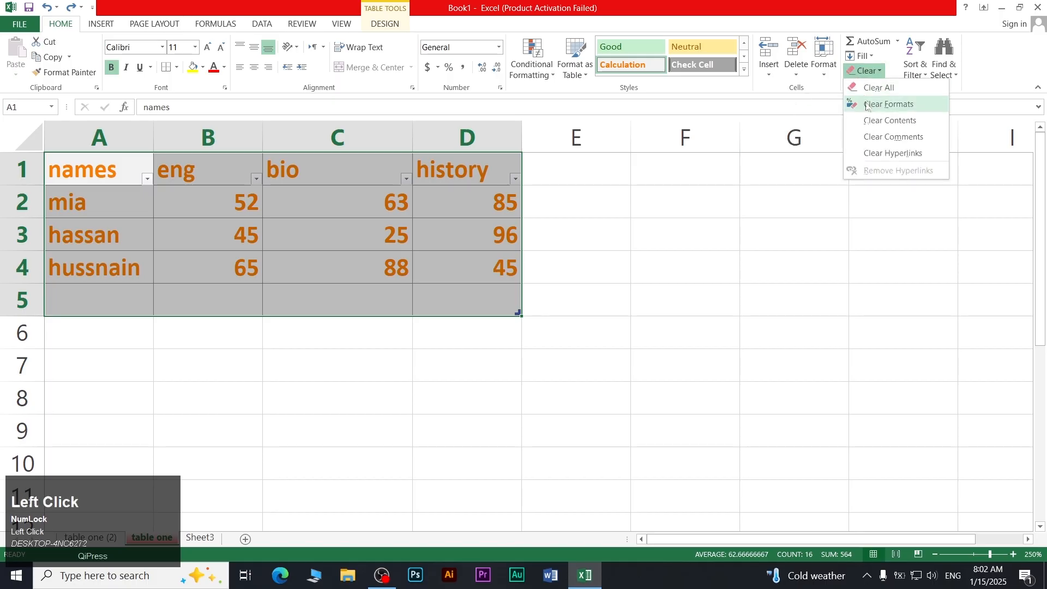
click(869, 111)
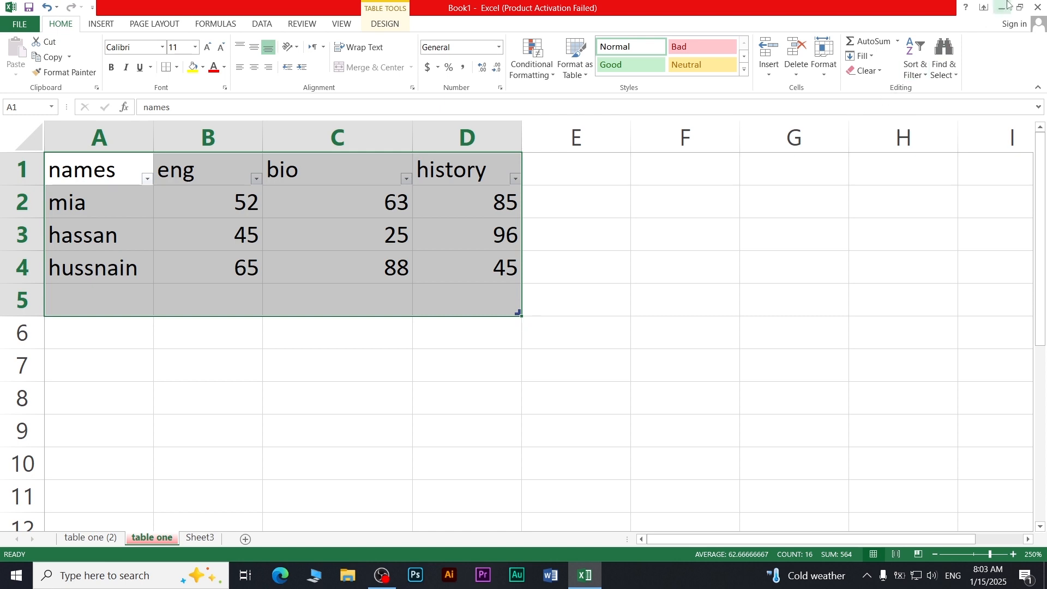
click(860, 70)
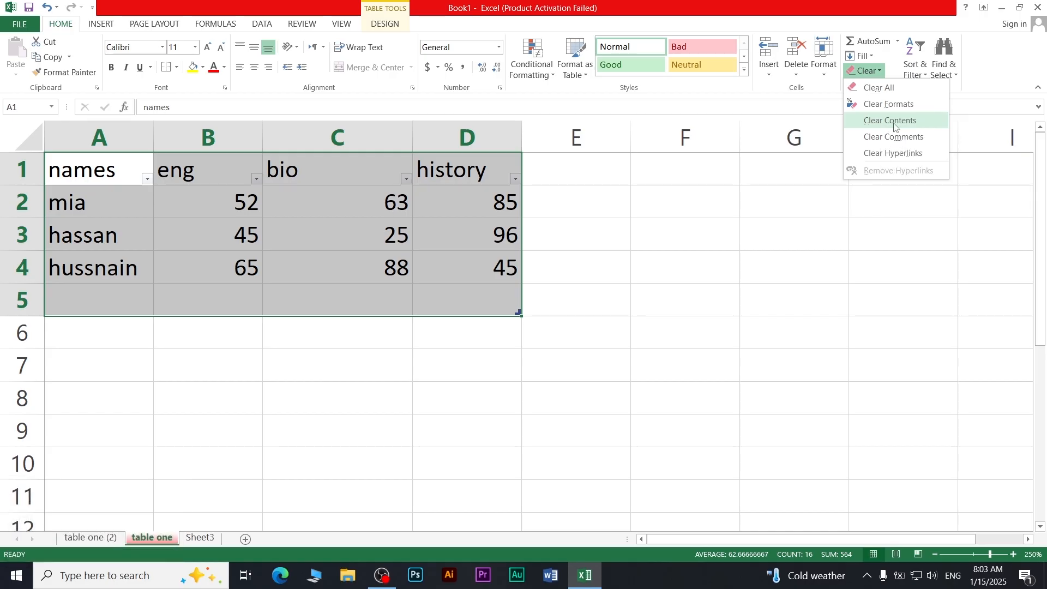
click(894, 125)
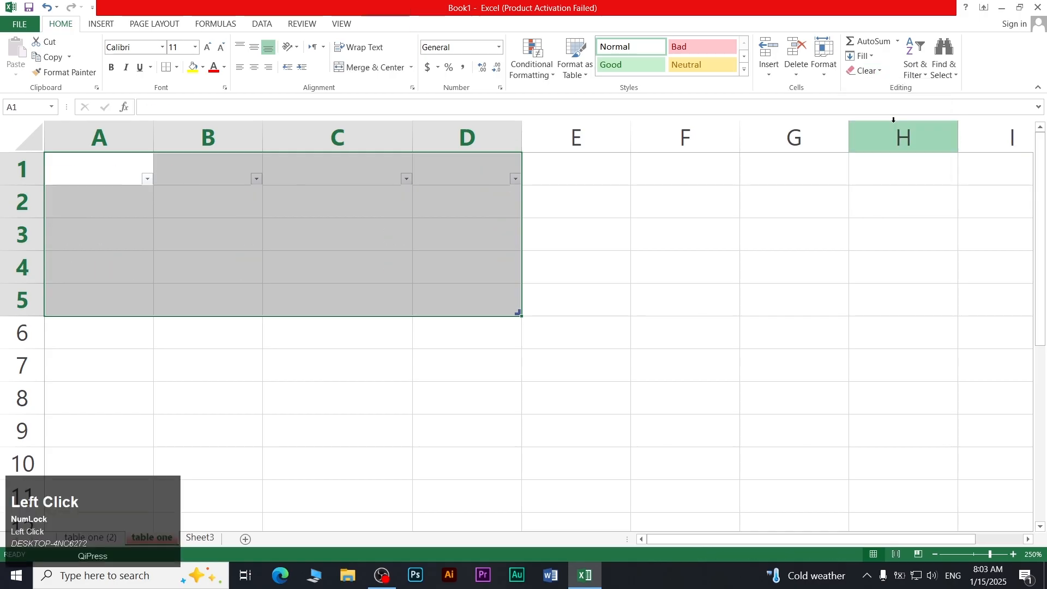
key(ctrl+z)
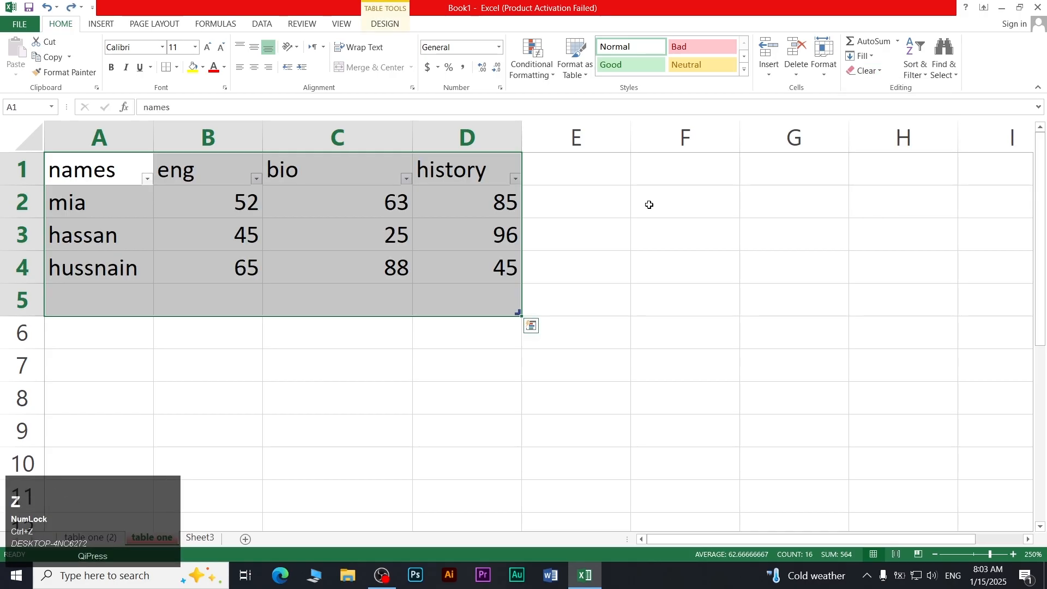
click(865, 71)
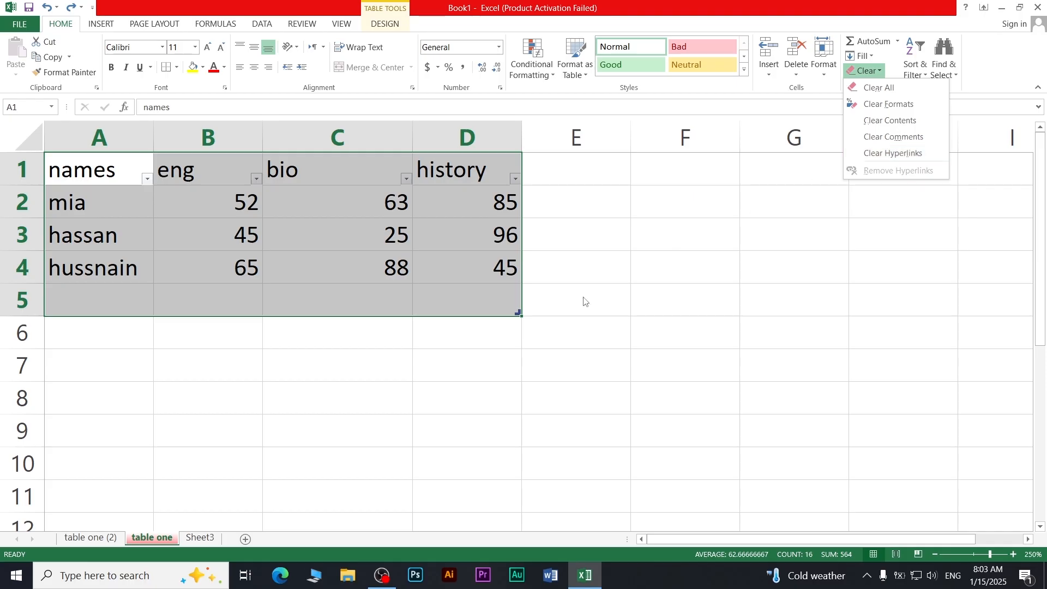
click(530, 287)
click(364, 246)
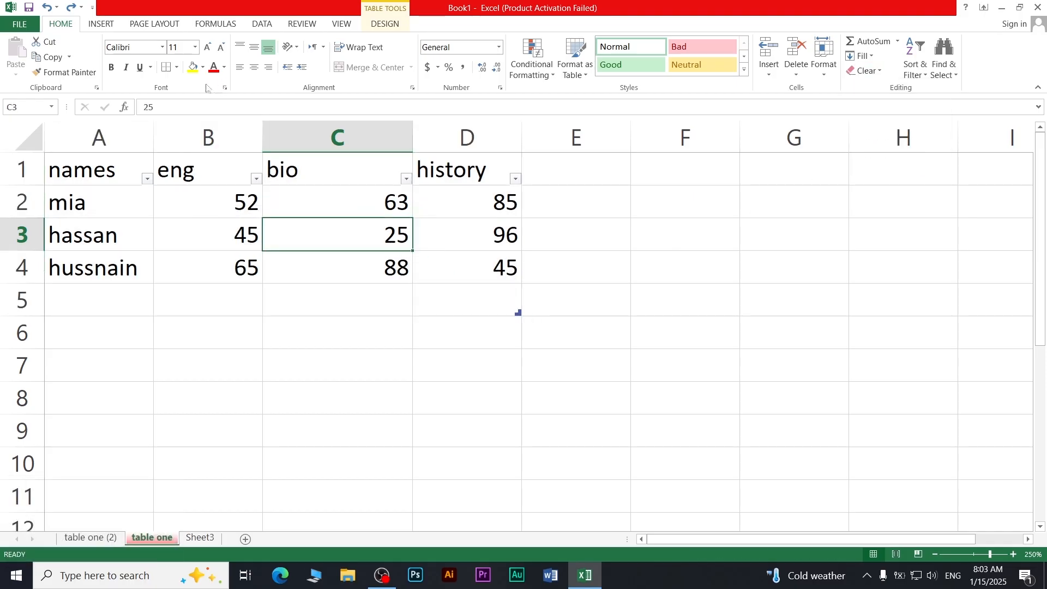
click(102, 25)
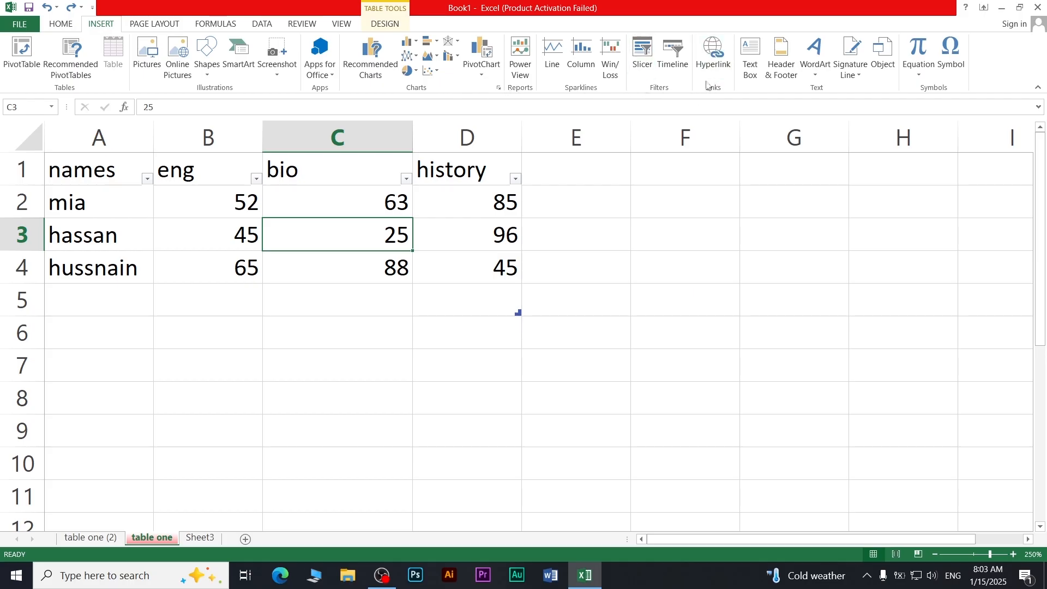
click(174, 27)
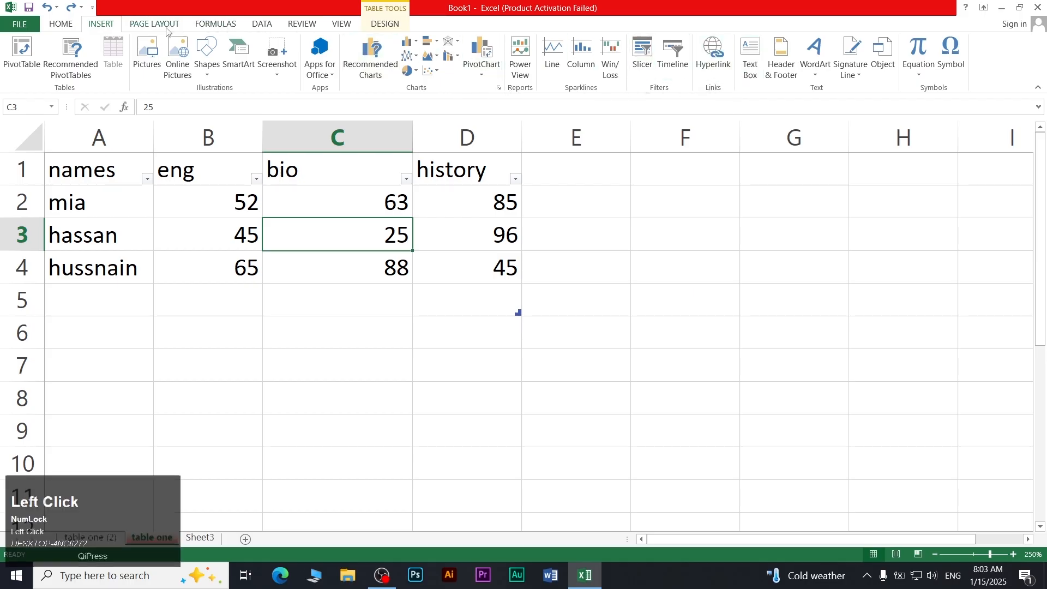
click(293, 28)
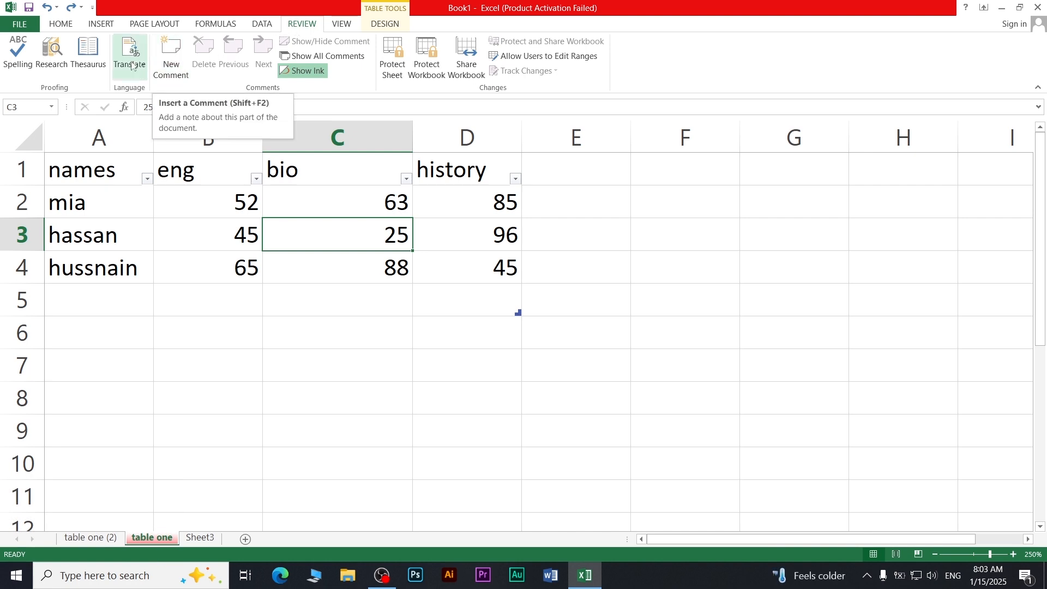
click(76, 26)
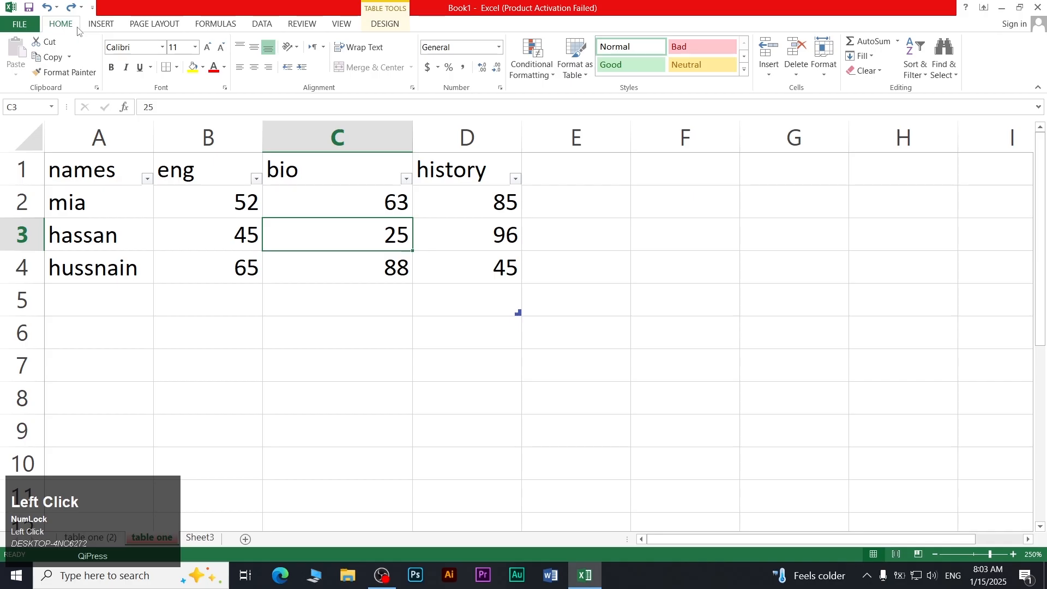
click(876, 71)
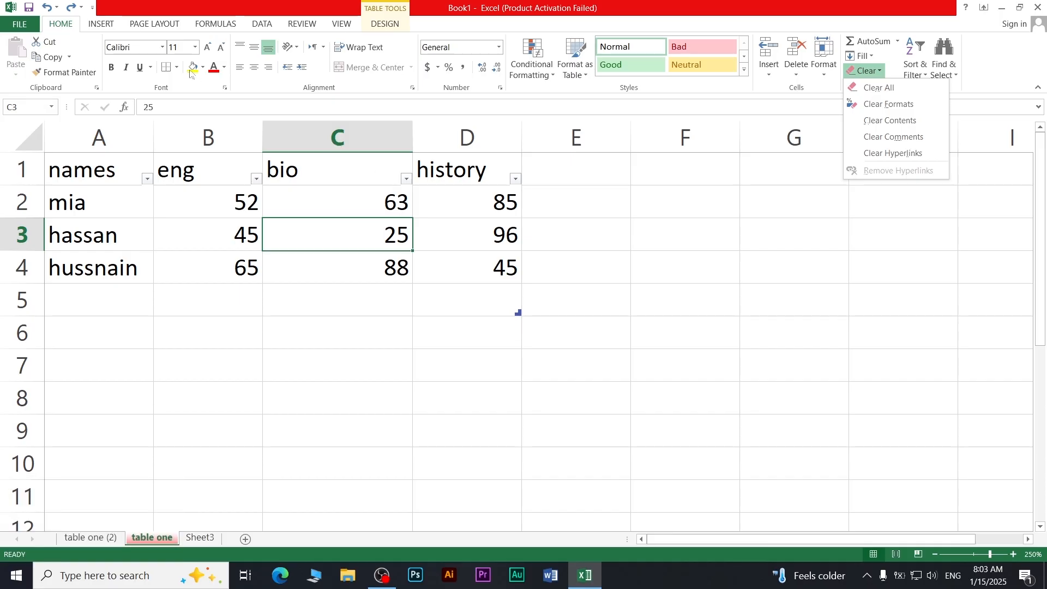
click(112, 25)
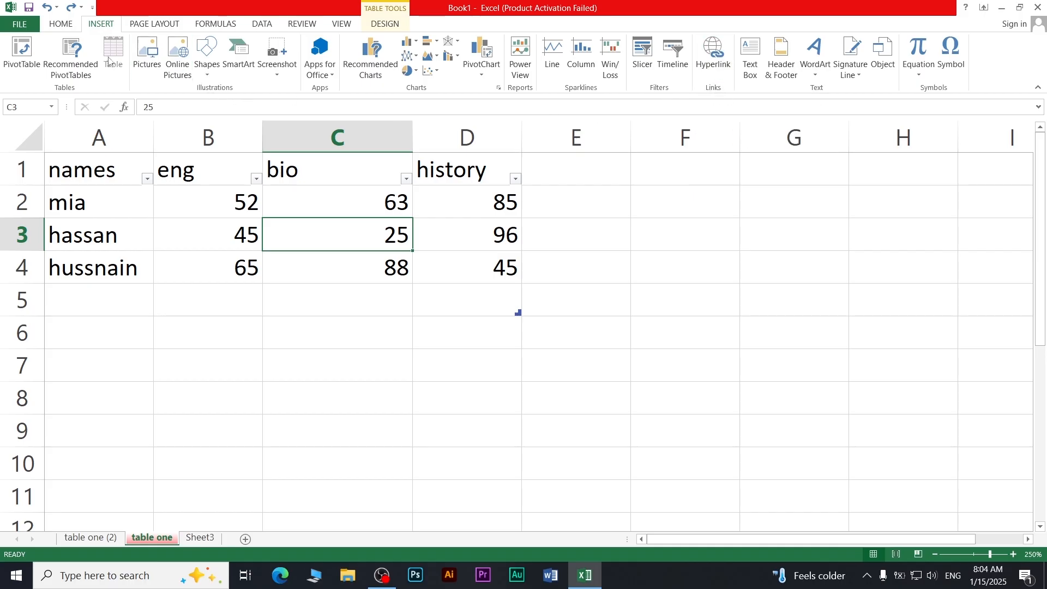
click(61, 24)
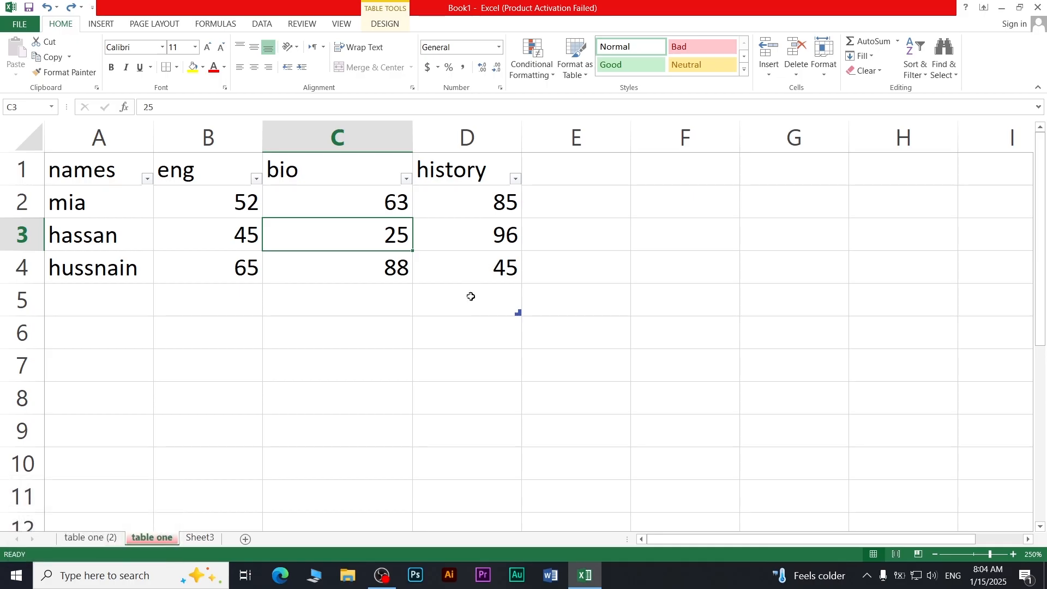
click(101, 293)
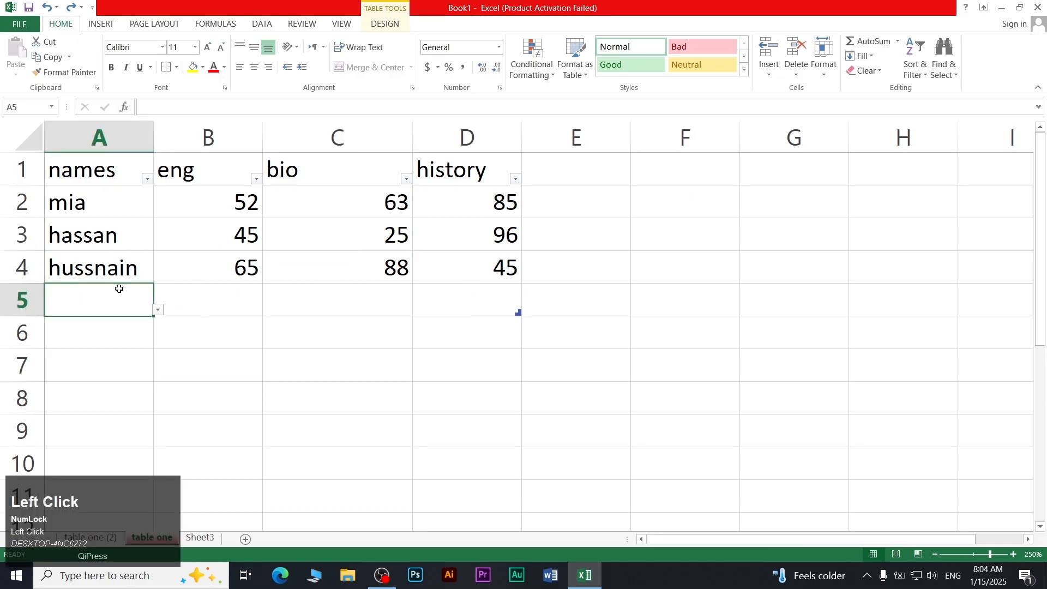
click(913, 76)
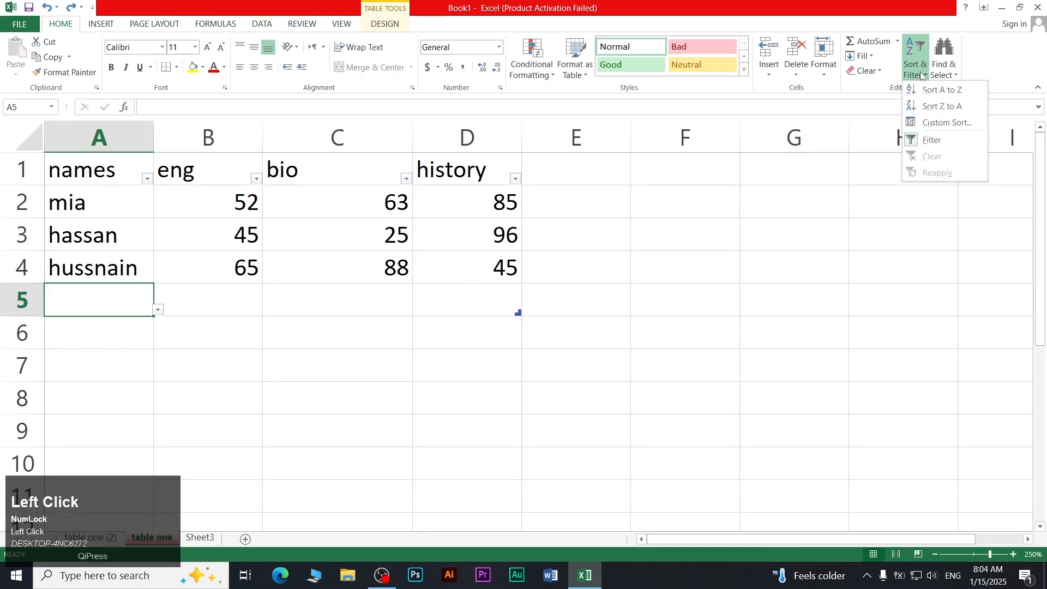
click(921, 71)
click(921, 71)
click(921, 72)
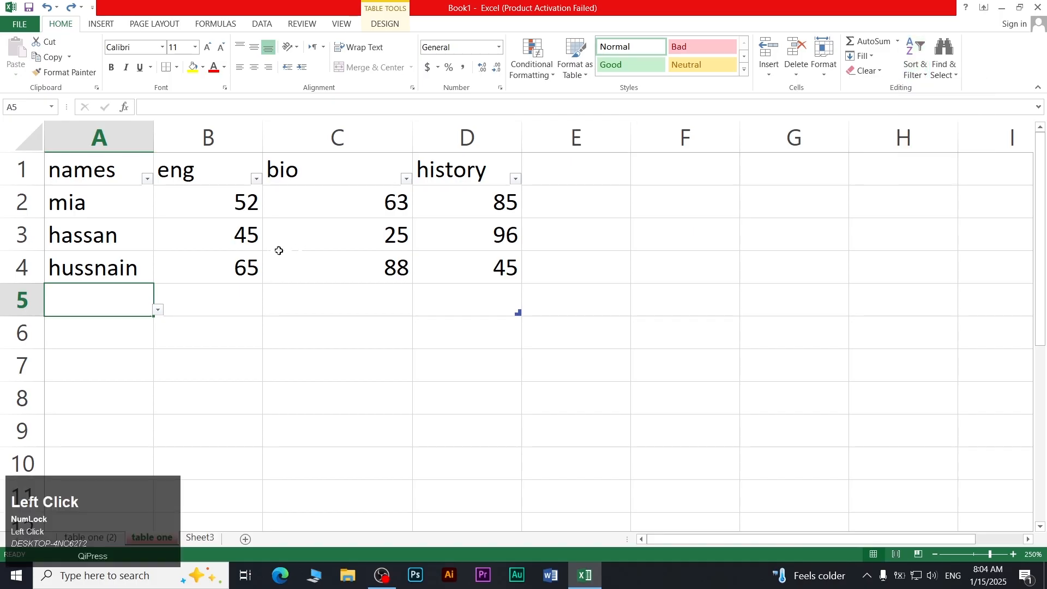
Enter 'abc' in A5, then return to cell A1
text(abc)
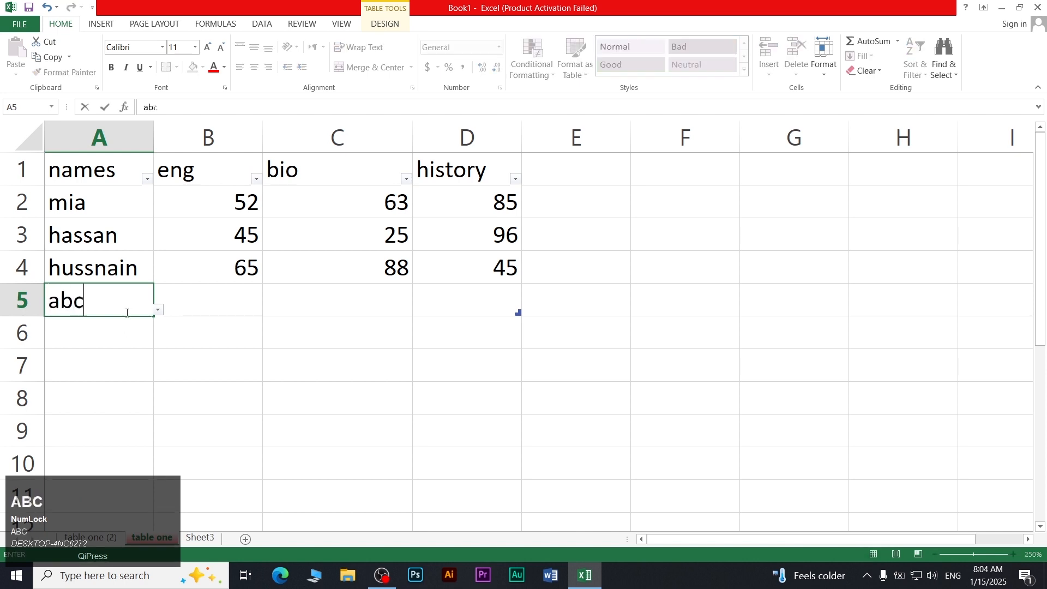
key(Return)
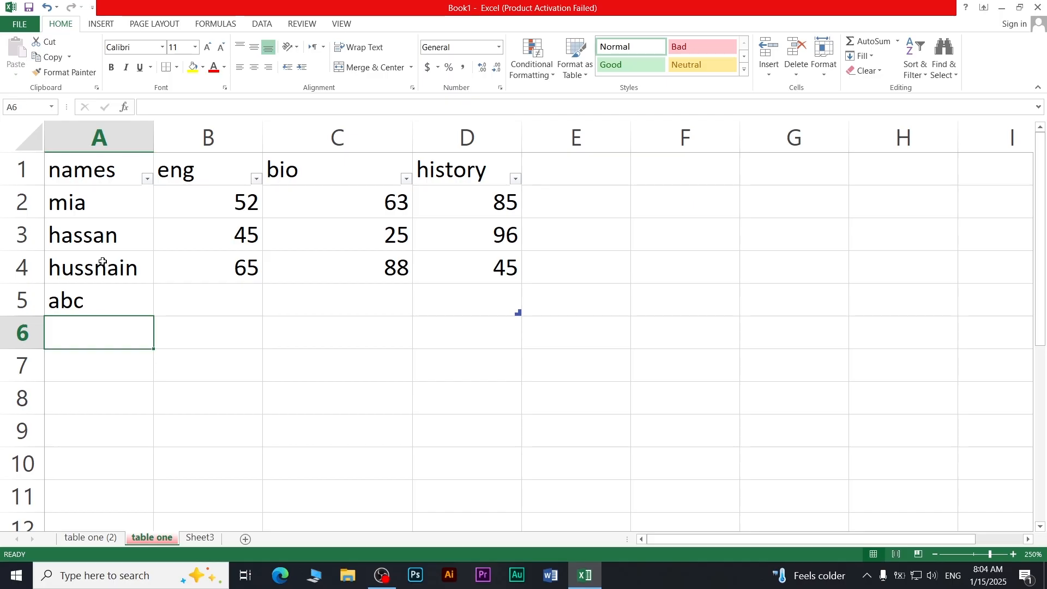
key(Up)
key(Up)
key(Up)
key(Up)
key(Up)
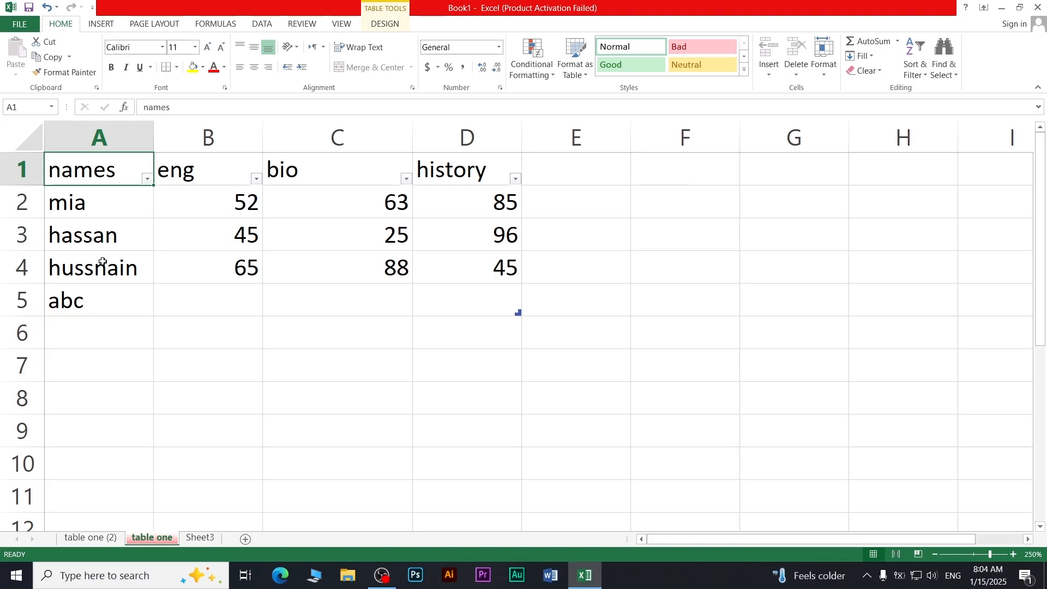
Enter air plan, ball and cat in A1 through A3
text(air plan)
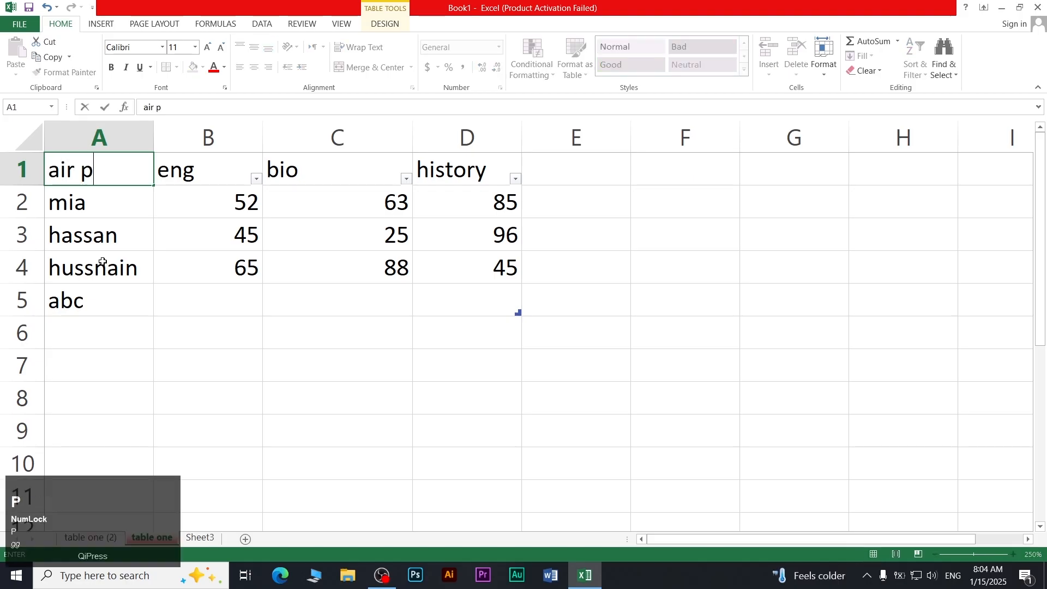
key(Return)
text(bla)
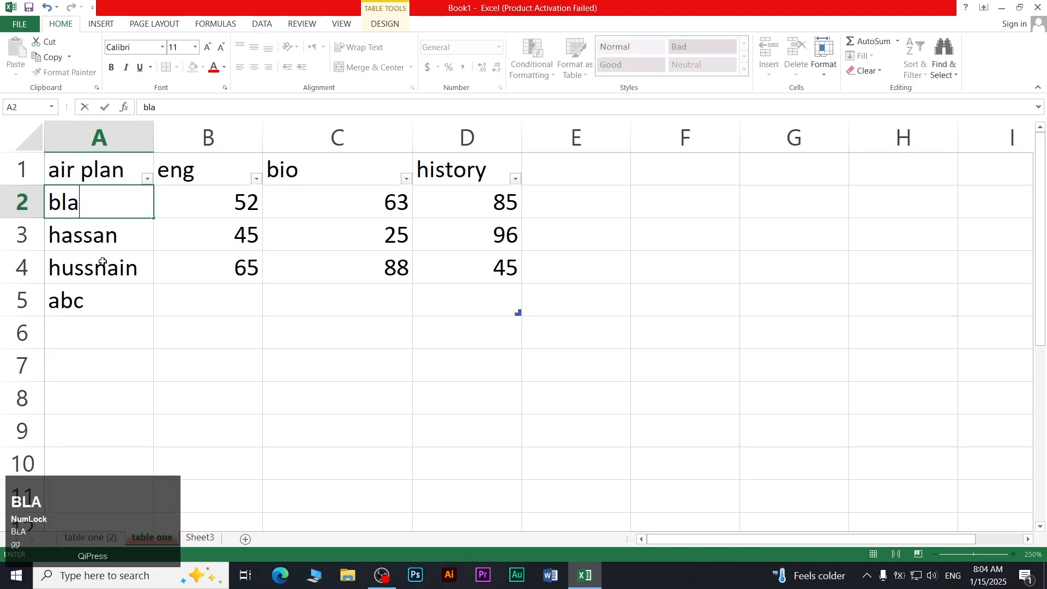
key(BackSpace)
key(BackSpace)
text(assa)
key(BackSpace)
text(ll)
key(Return)
text(cat)
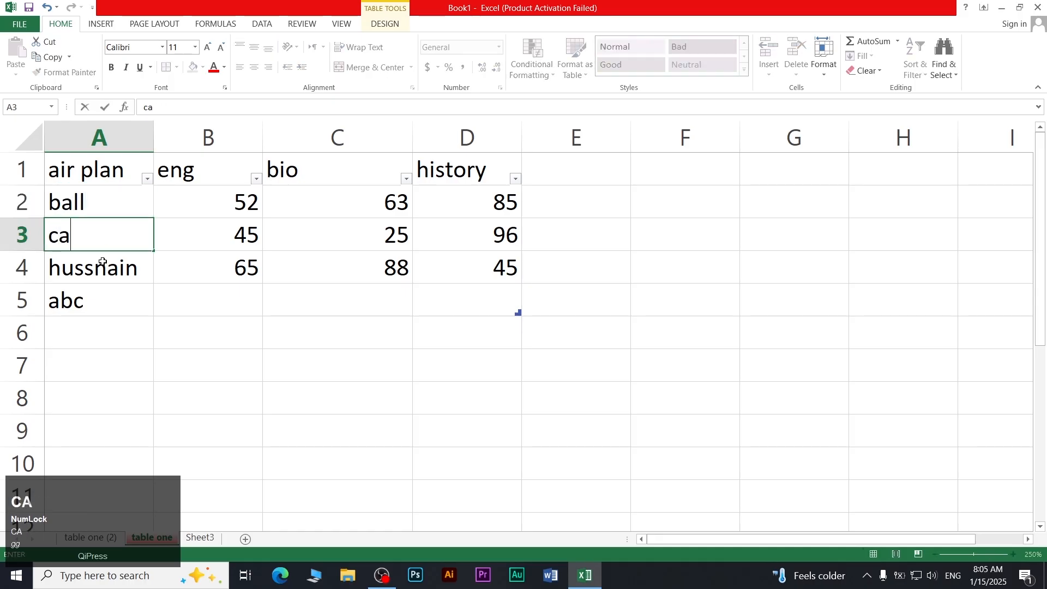
key(Return)
Enter doll, zebra, watch, pen and pencil in A4 through A8
text(doll)
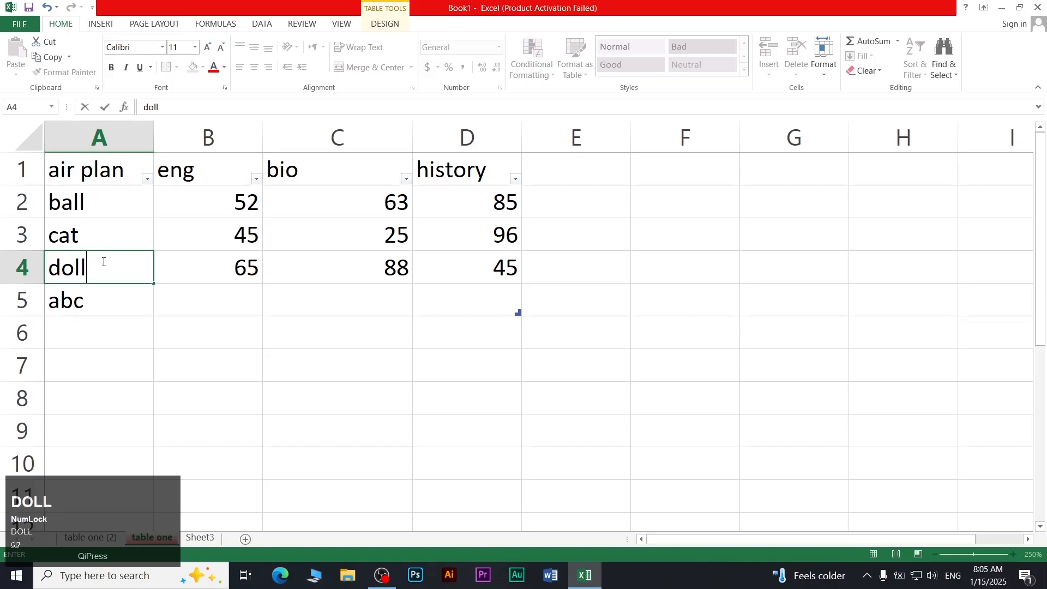
key(Return)
text(zebra)
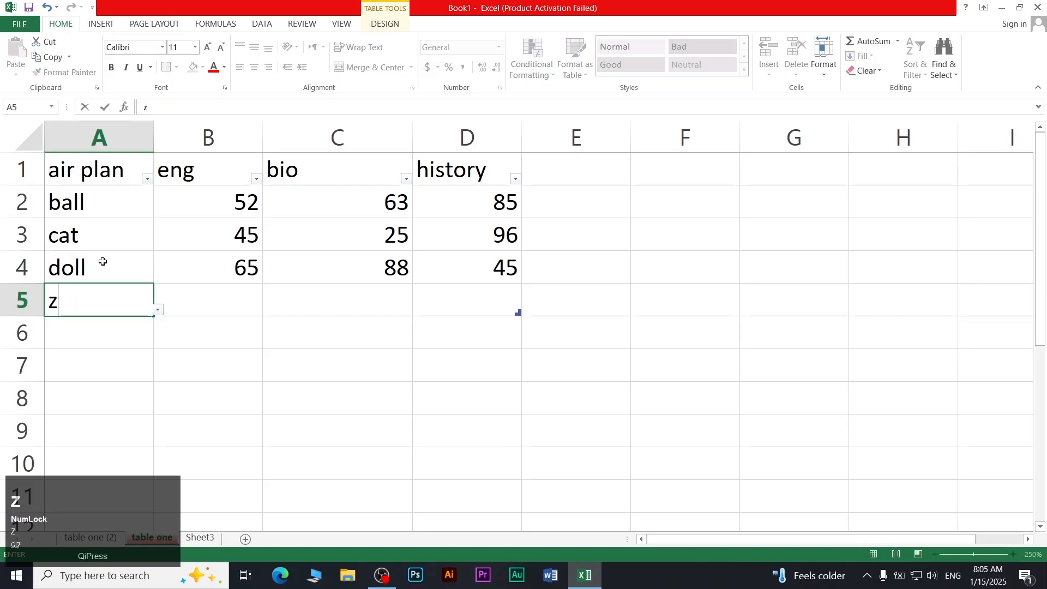
key(Return)
text(watch)
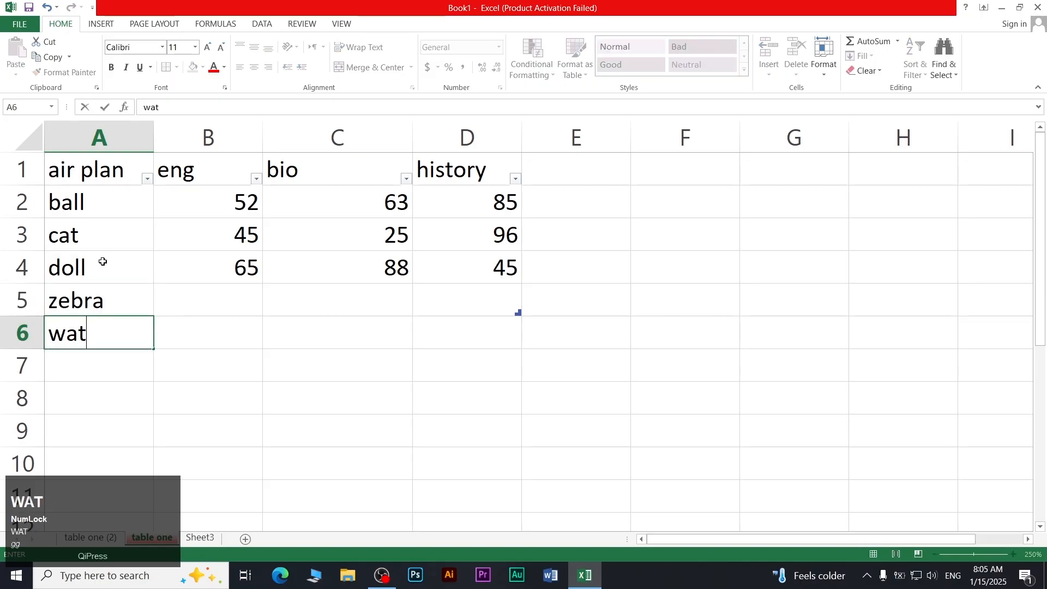
key(Return)
text(pen)
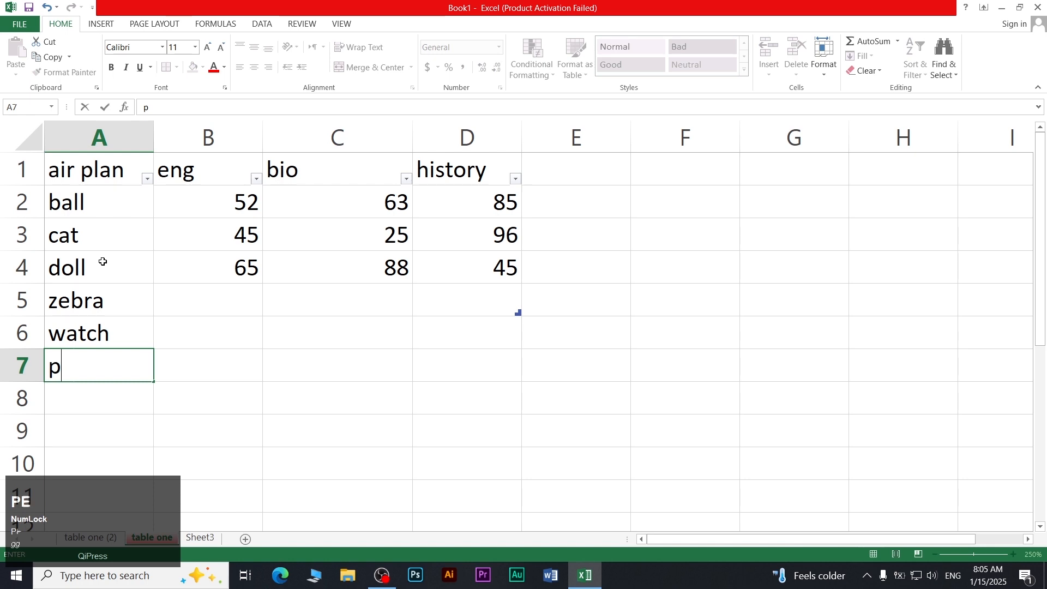
key(Return)
text(oen)
key(BackSpace)
key(BackSpace)
key(BackSpace)
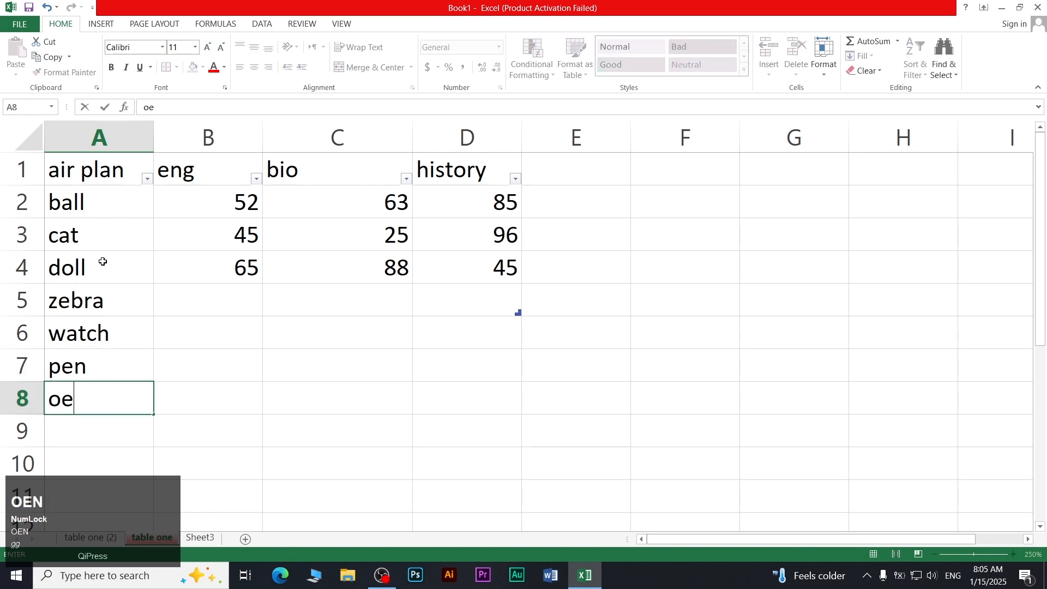
text(pencil)
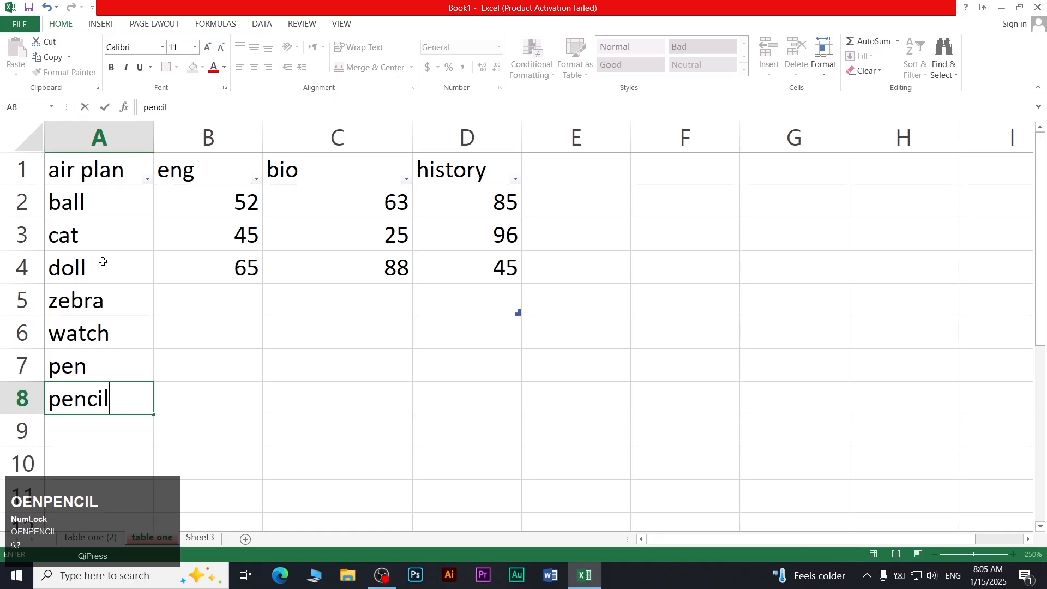
key(Return)
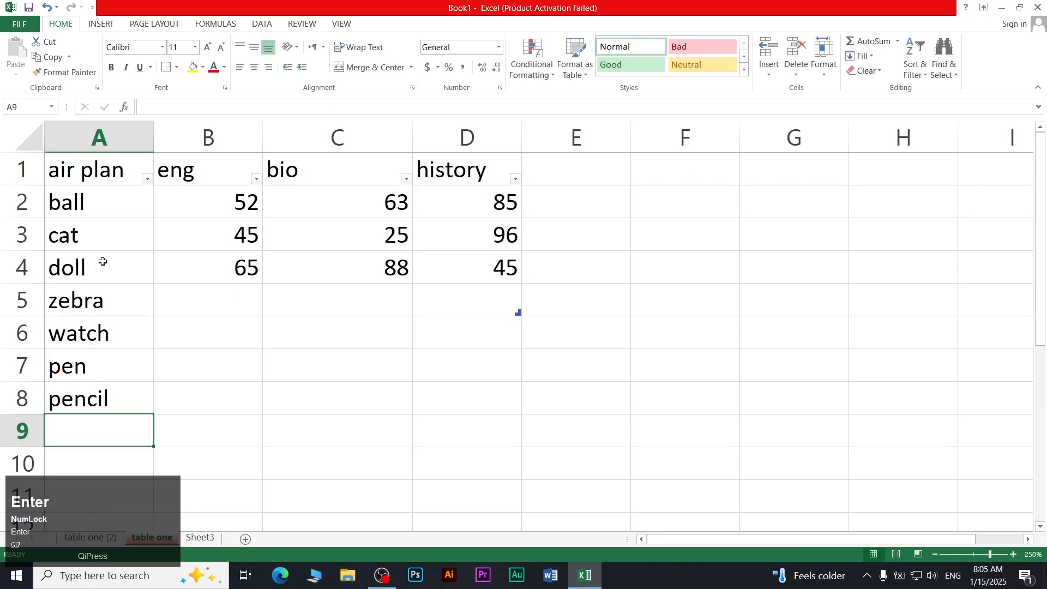
Enter vivo in A9 and key board in A10, then type mouse in A11
text(vivo)
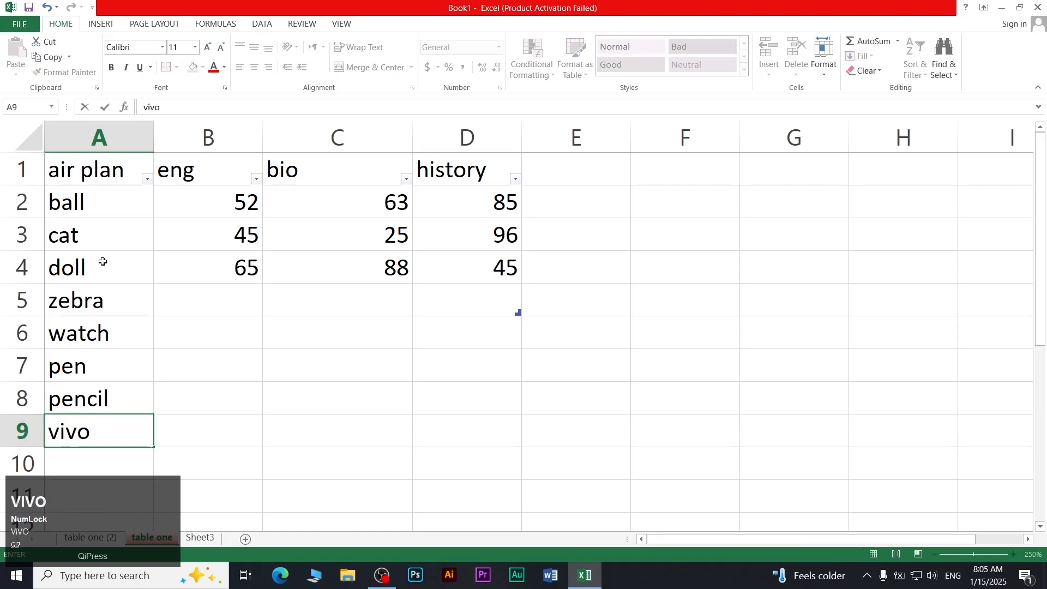
key(Down)
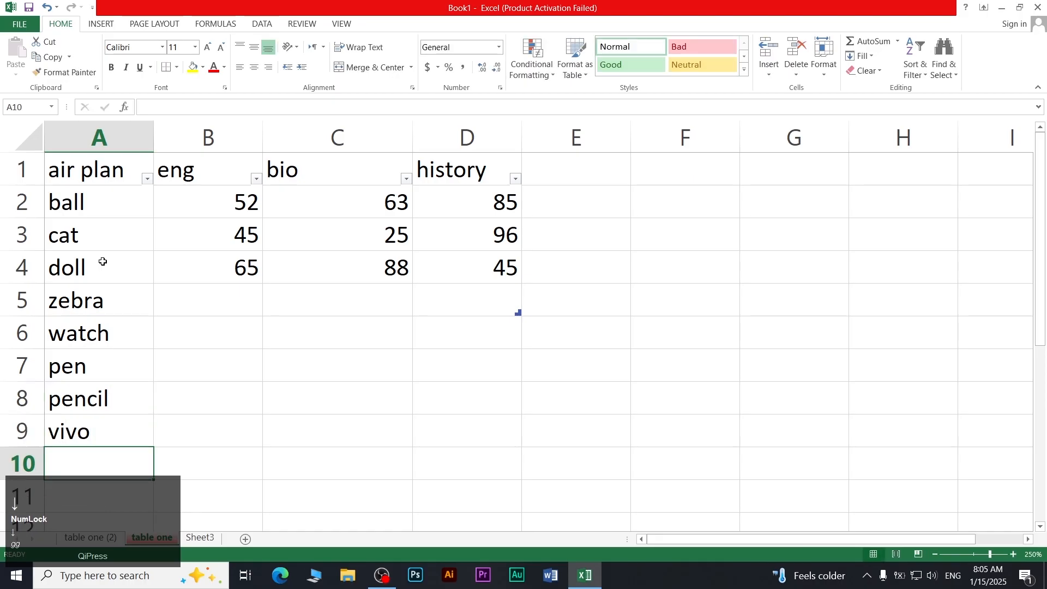
text(key bo)
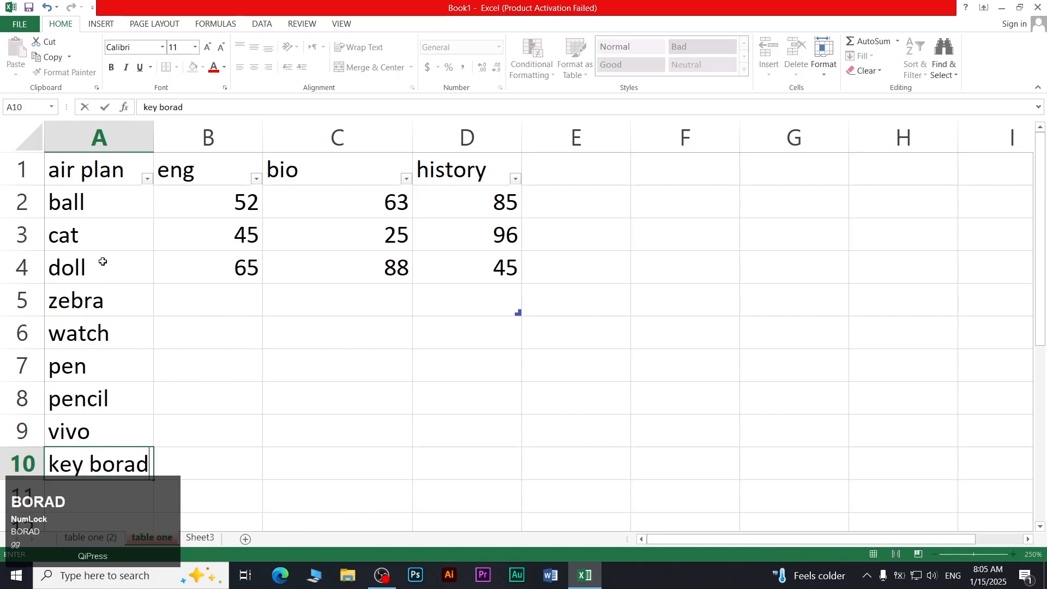
text(r)
key(BackSpace)
text(ad)
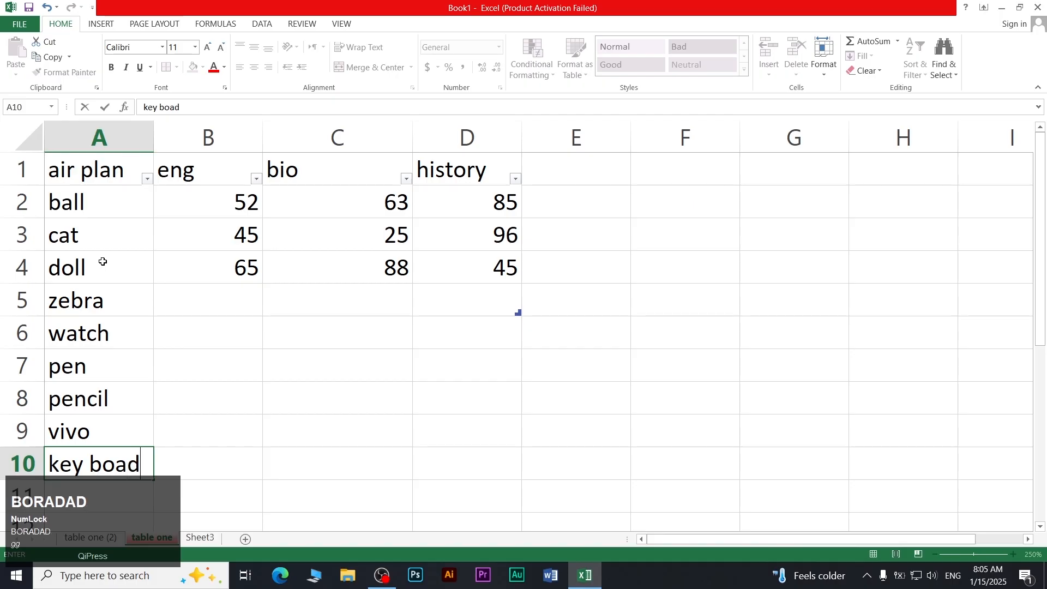
text(rd)
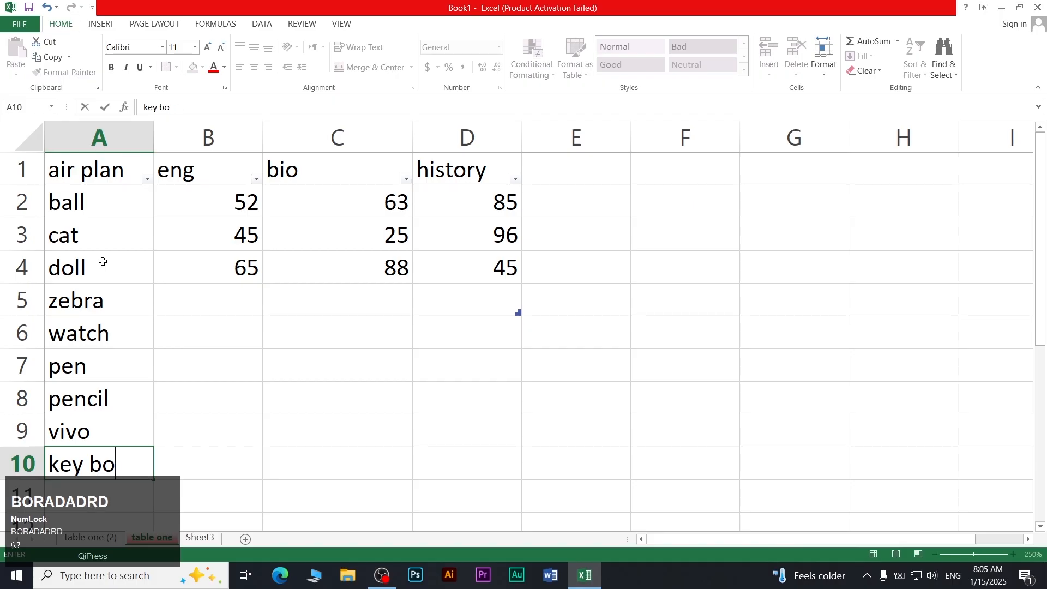
text(ard)
key(Return)
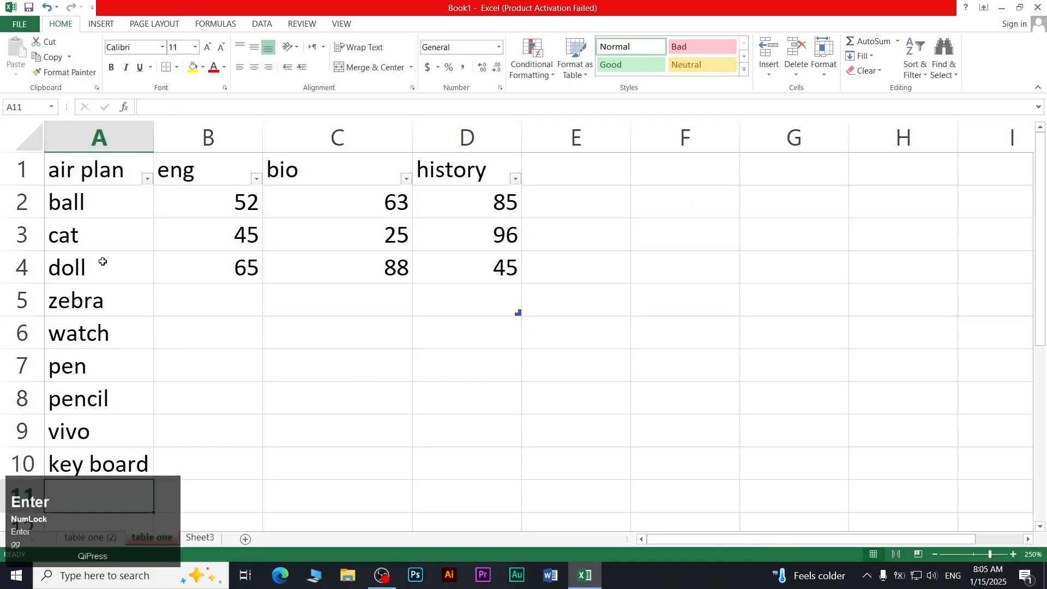
text(mouse)
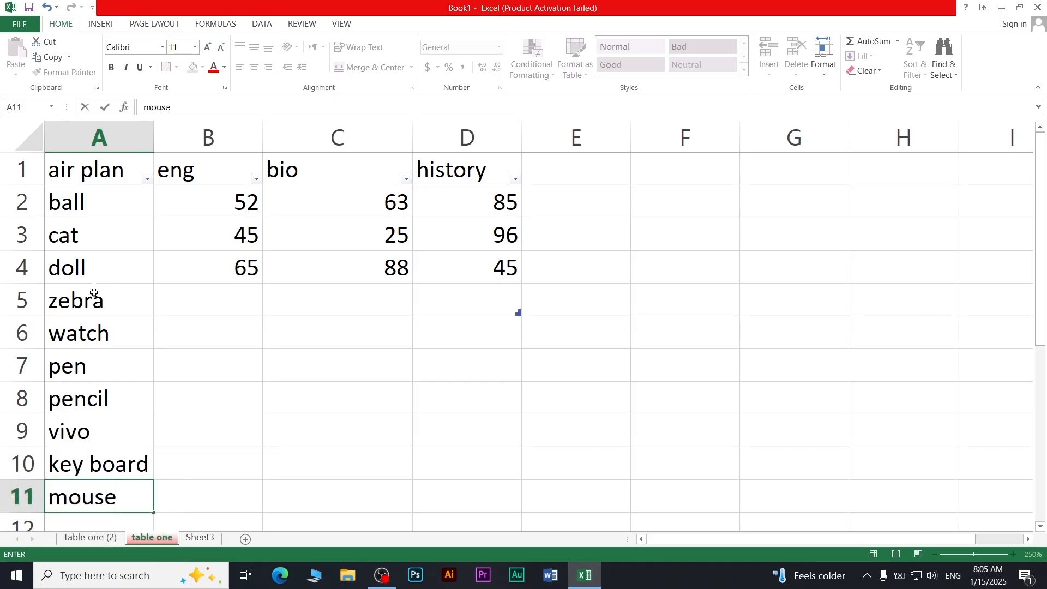
Turn off Filter on the A1:D1 header row through Sort & Filter
drag(108, 186, 98, 494)
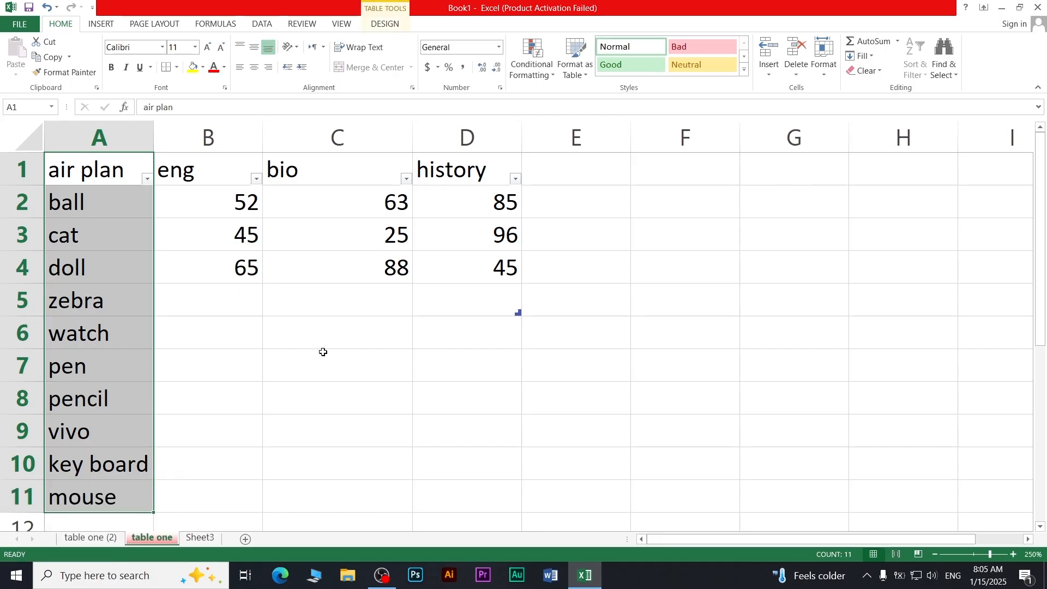
click(180, 281)
drag(108, 185, 420, 169)
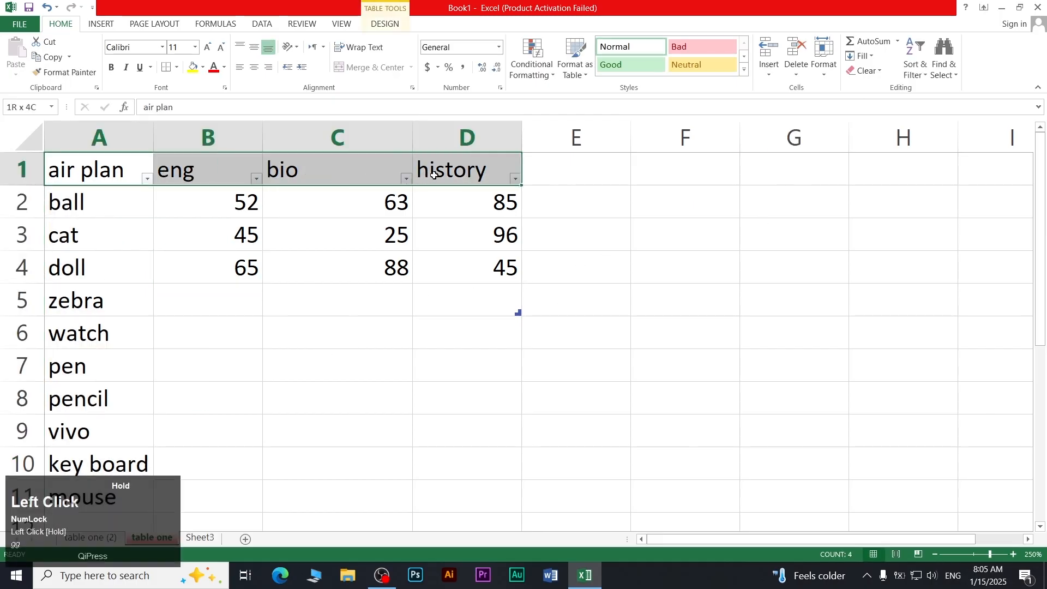
click(944, 76)
click(915, 68)
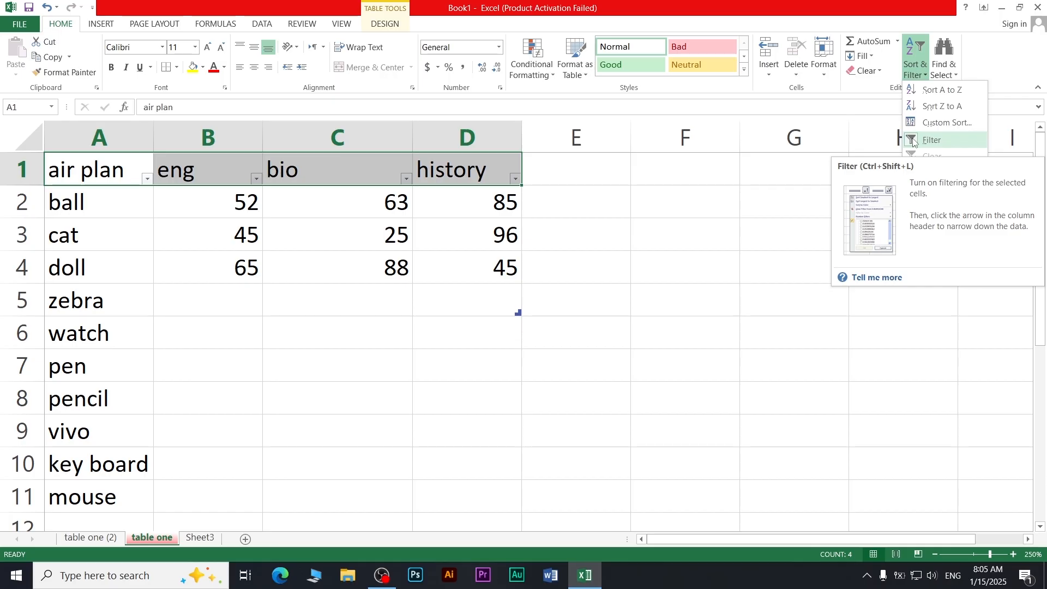
click(913, 140)
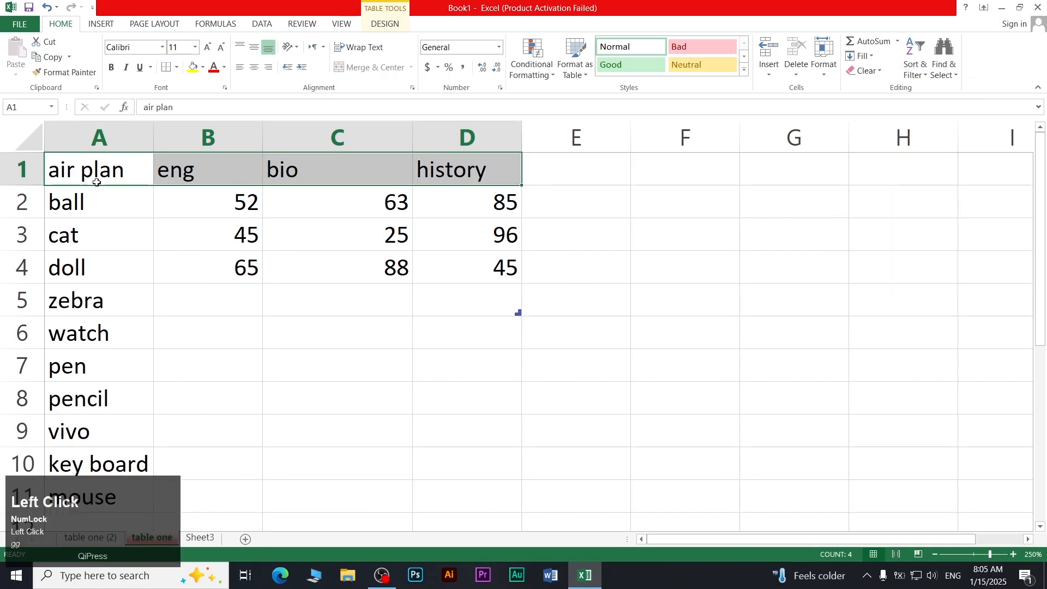
Select the full item list A1:A11 in column A
drag(77, 165, 81, 496)
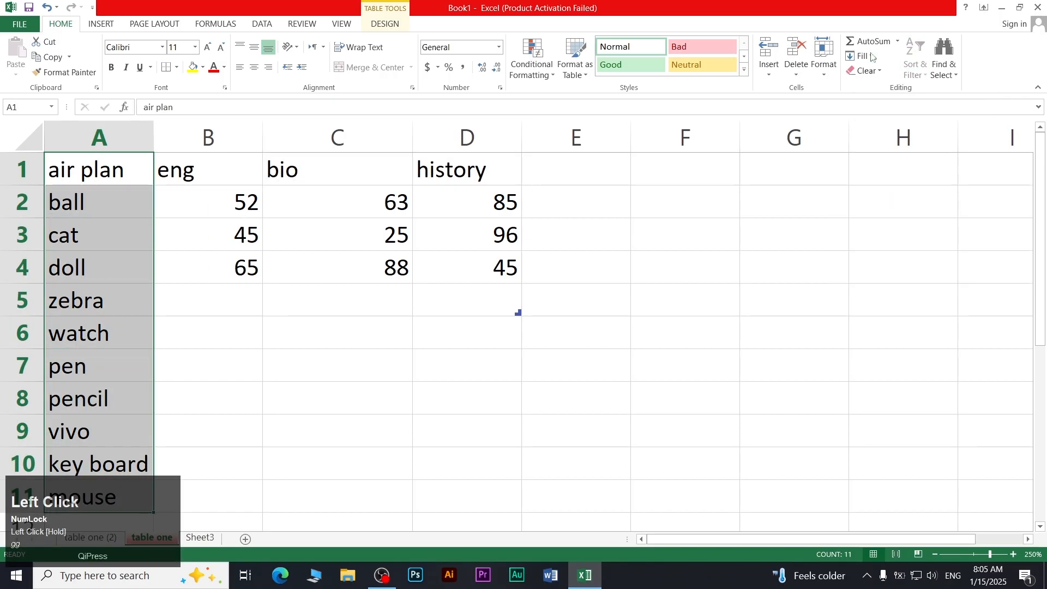
click(914, 67)
click(109, 229)
drag(98, 201, 108, 497)
click(109, 488)
drag(108, 204, 111, 331)
click(114, 418)
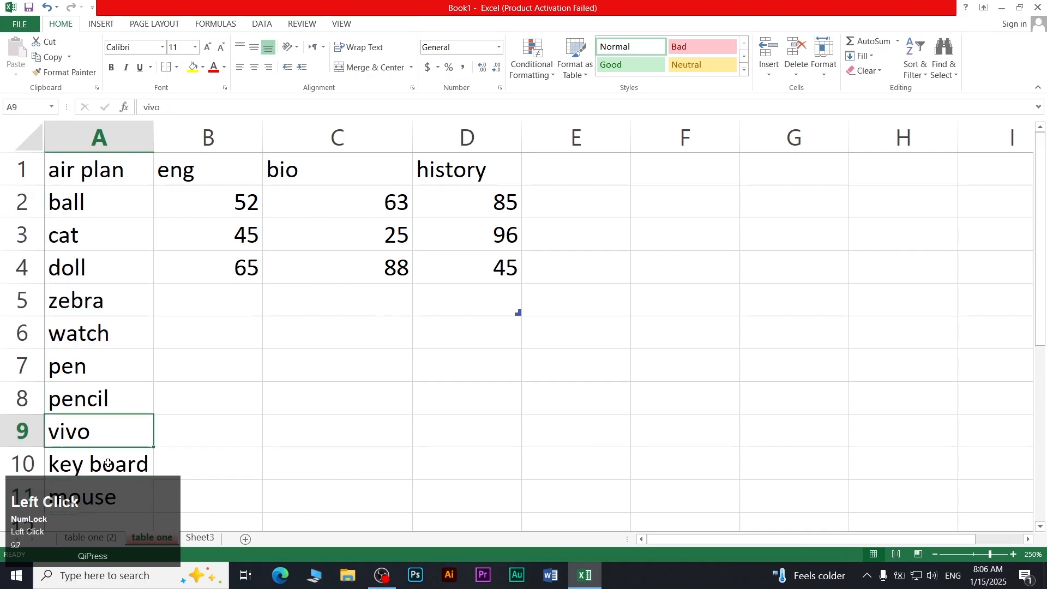
drag(106, 464, 91, 329)
drag(101, 503, 90, 268)
drag(99, 507, 100, 171)
Copy the item list A1:A11 and paste it into A1 of Sheet3
right_click(101, 170)
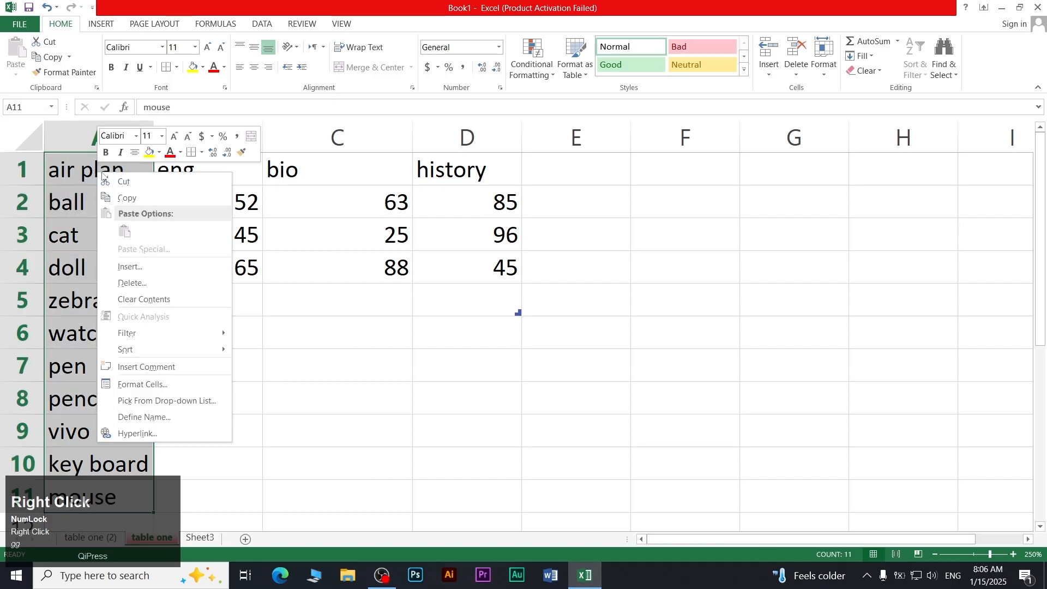
click(126, 198)
click(200, 536)
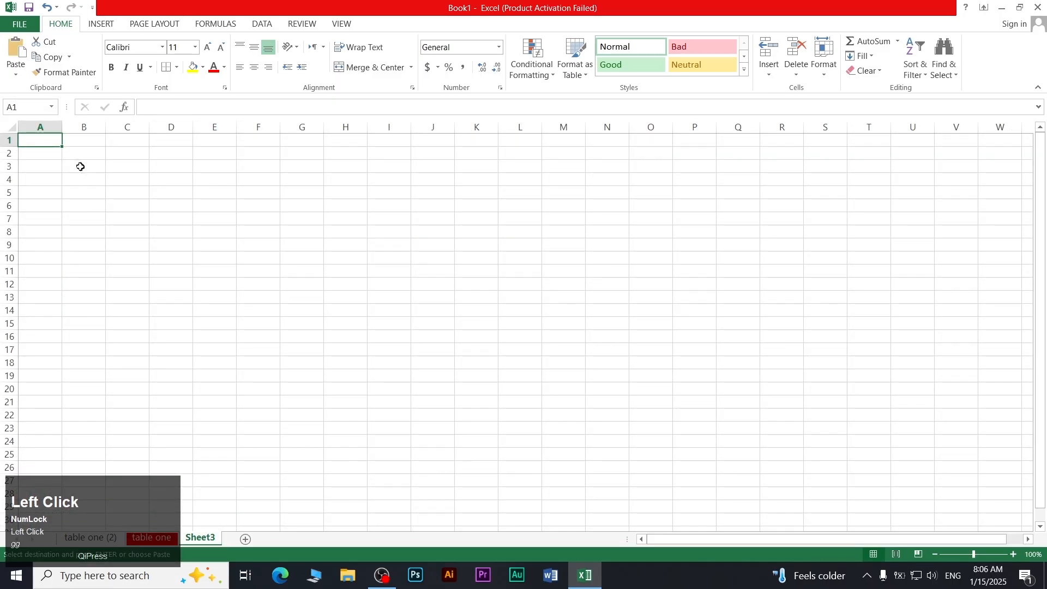
key(ctrl+v)
scroll(69, 156, up, 8)
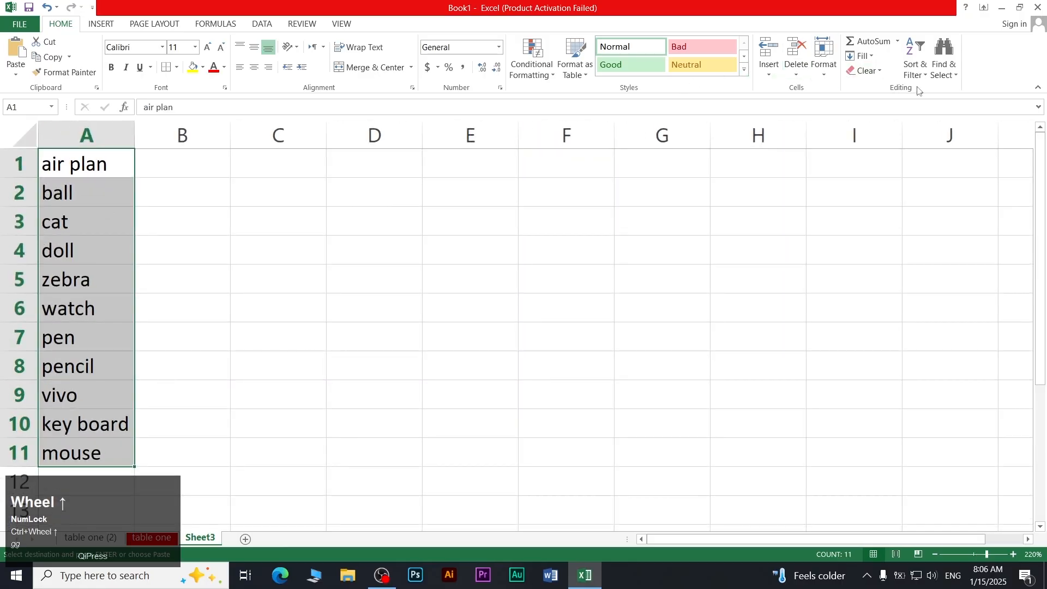
click(915, 68)
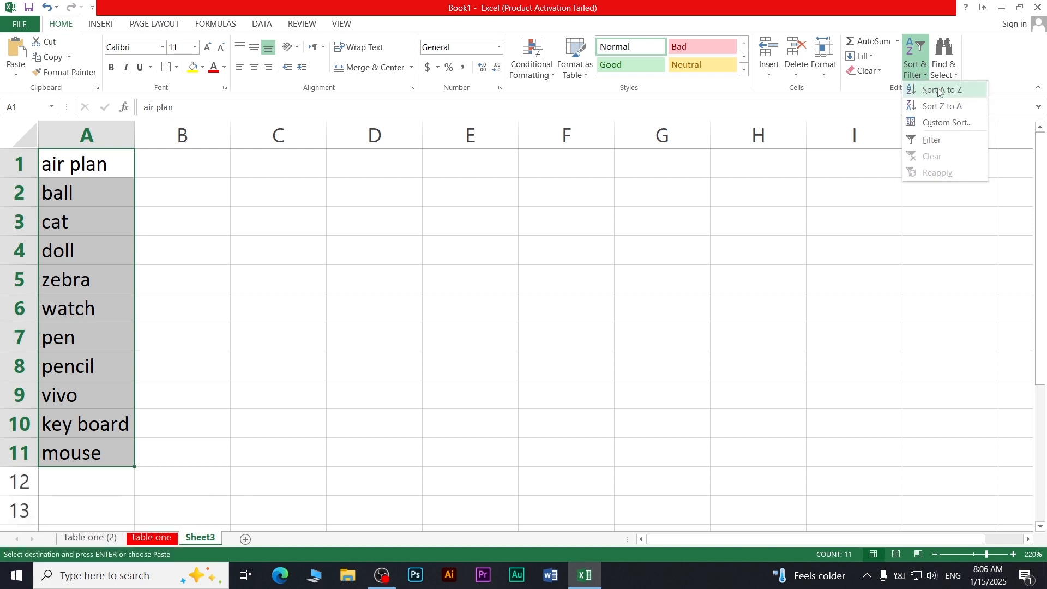
Sort the Sheet3 item list A to Z, then Z to A
click(939, 91)
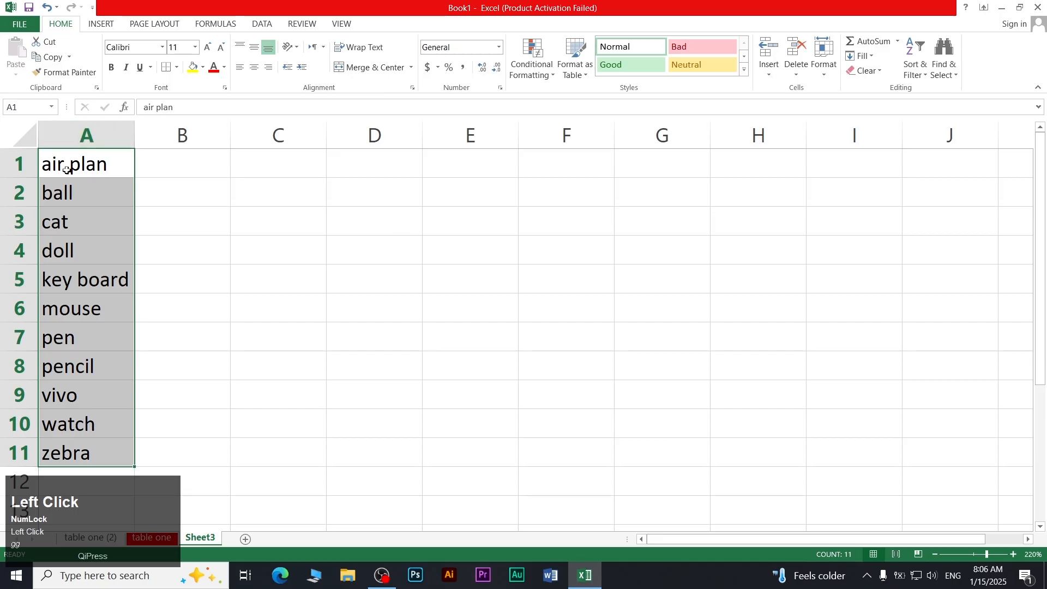
click(915, 68)
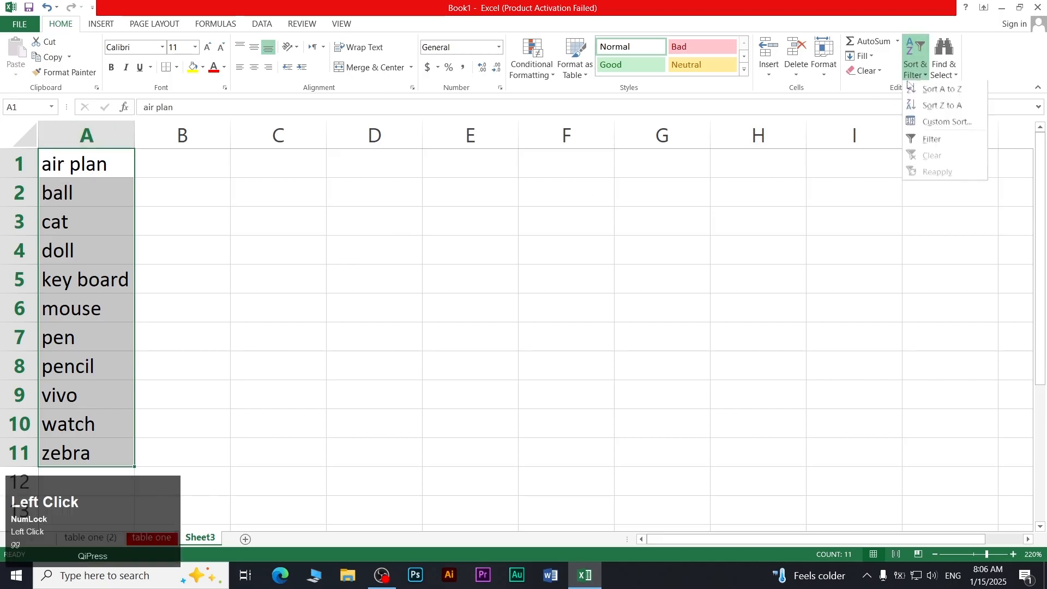
click(935, 107)
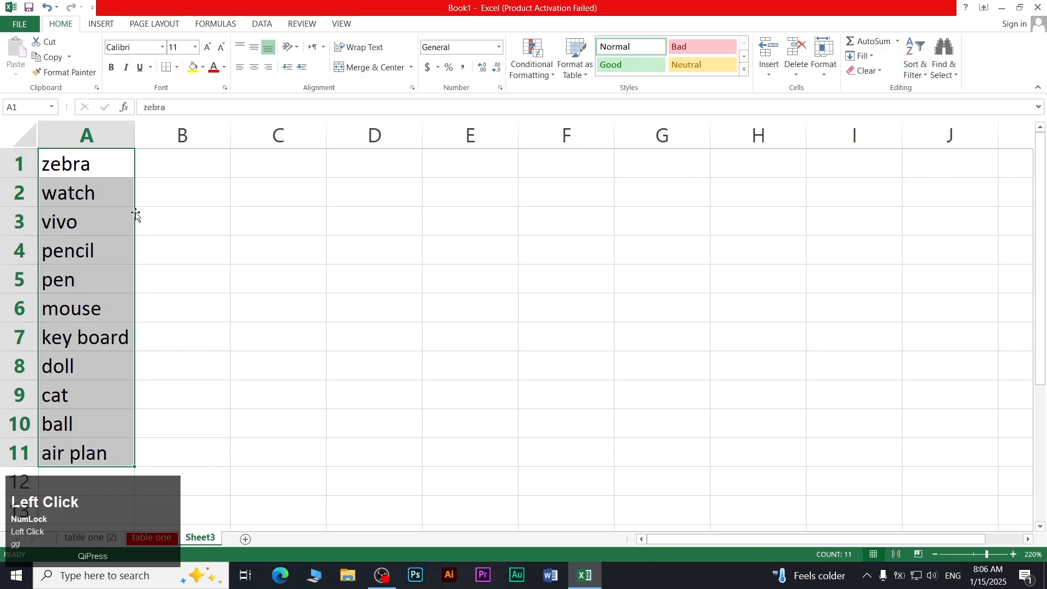
Re-sort the list A to Z with Custom Sort so air plan comes first
click(915, 68)
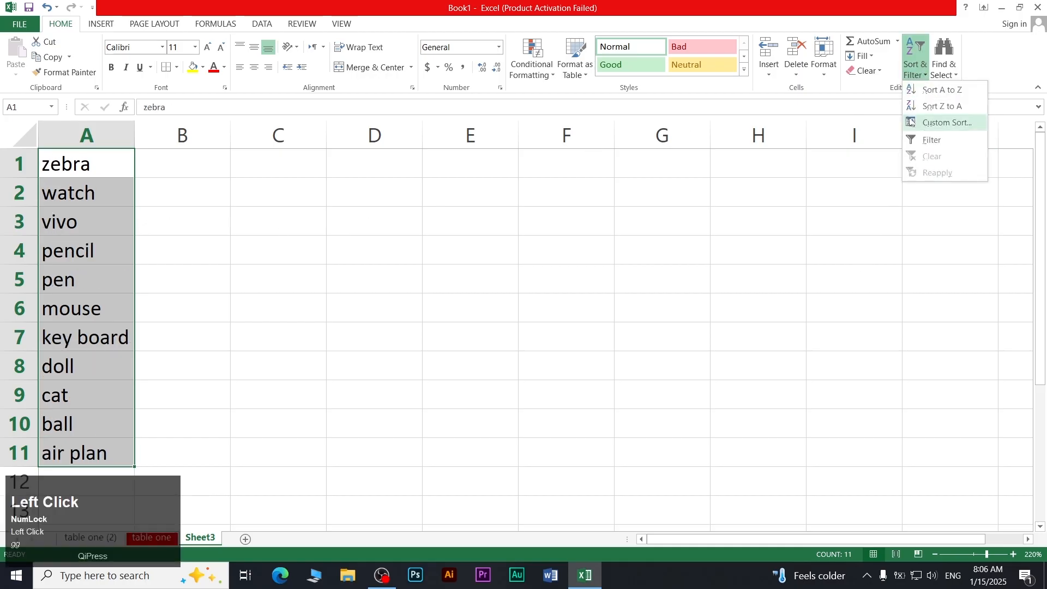
click(942, 124)
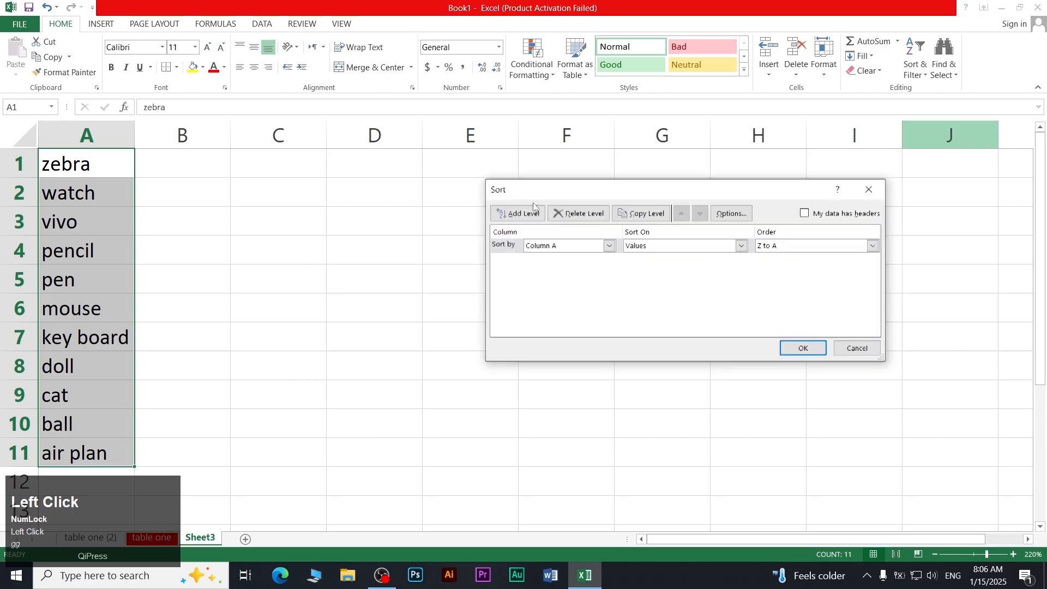
click(800, 246)
click(781, 253)
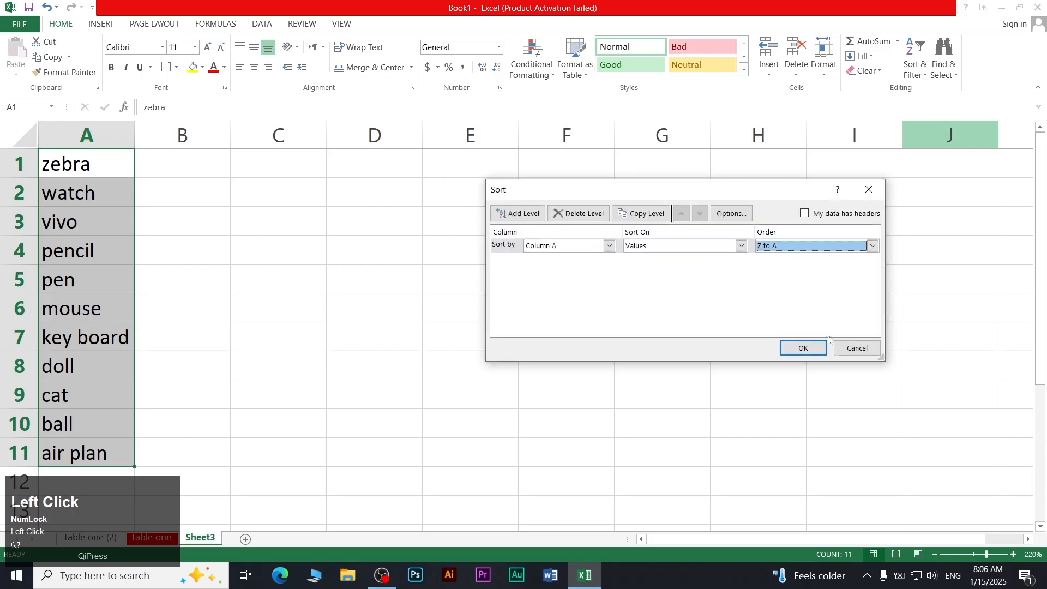
click(816, 351)
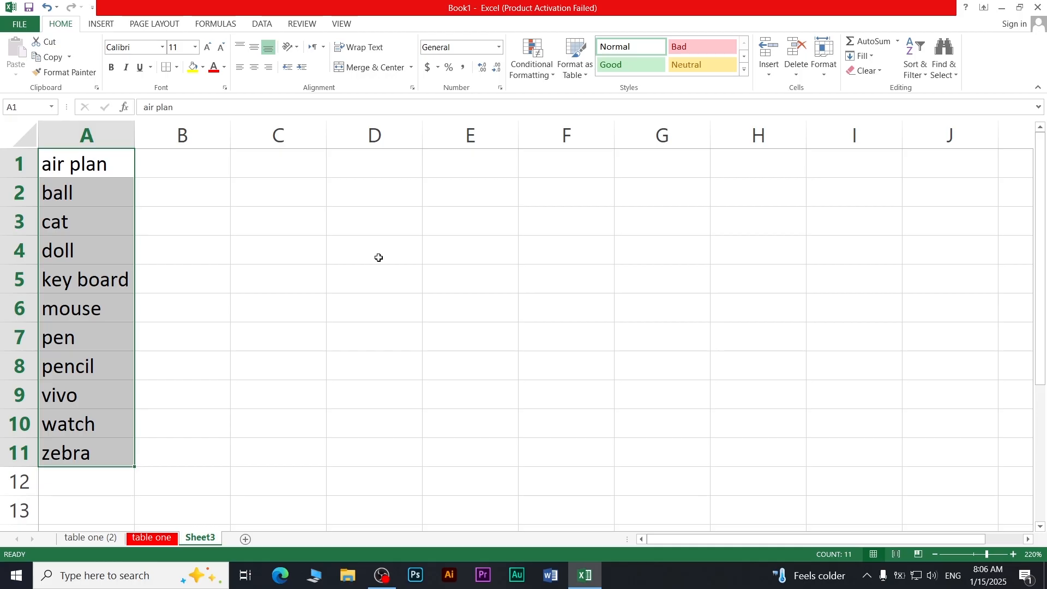
click(916, 58)
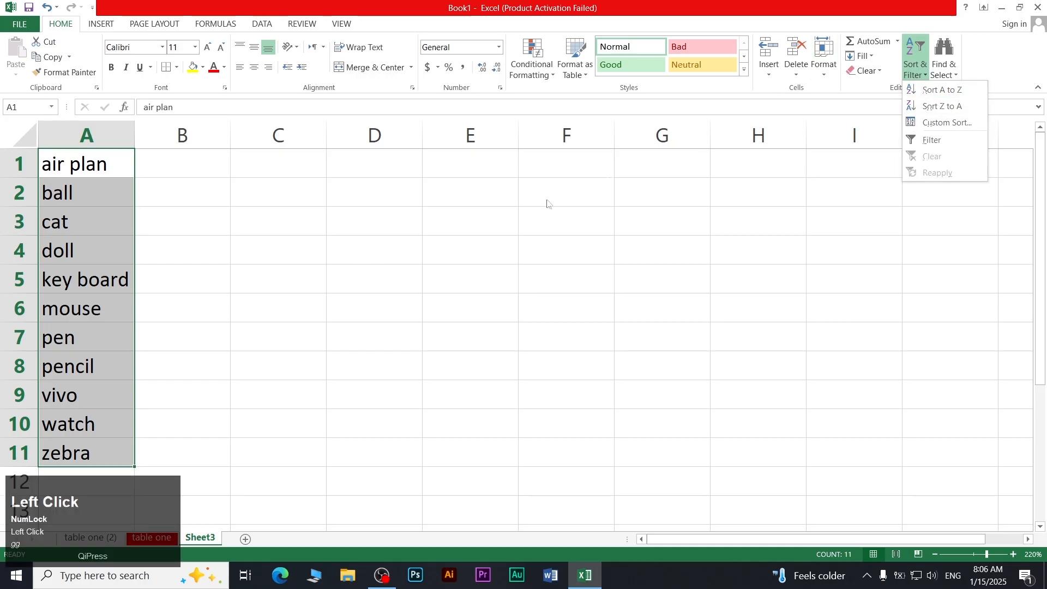
click(339, 350)
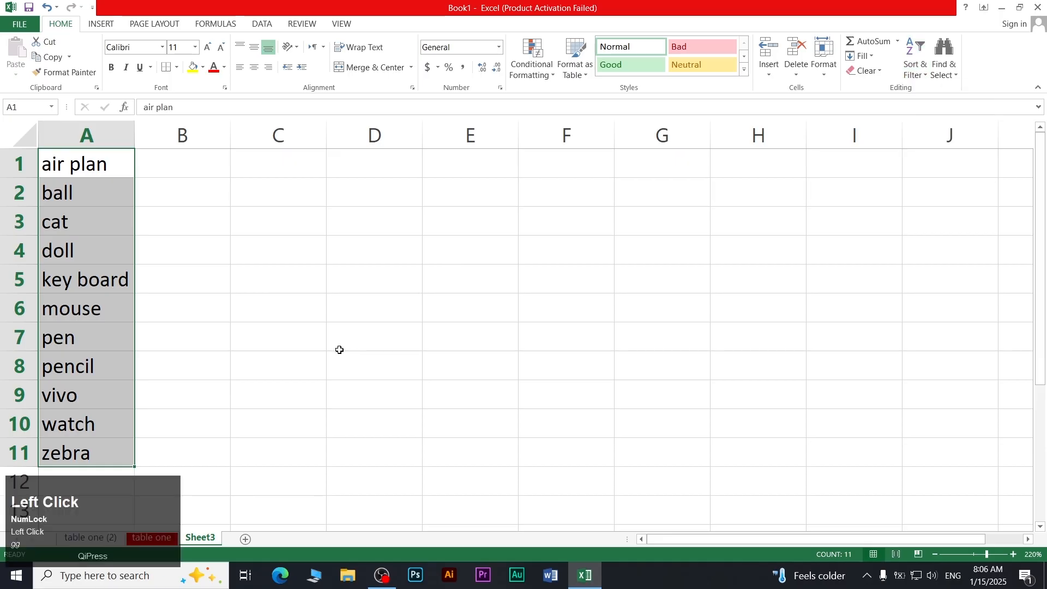
click(306, 332)
ctrl+scroll(292, 313, up, 3)
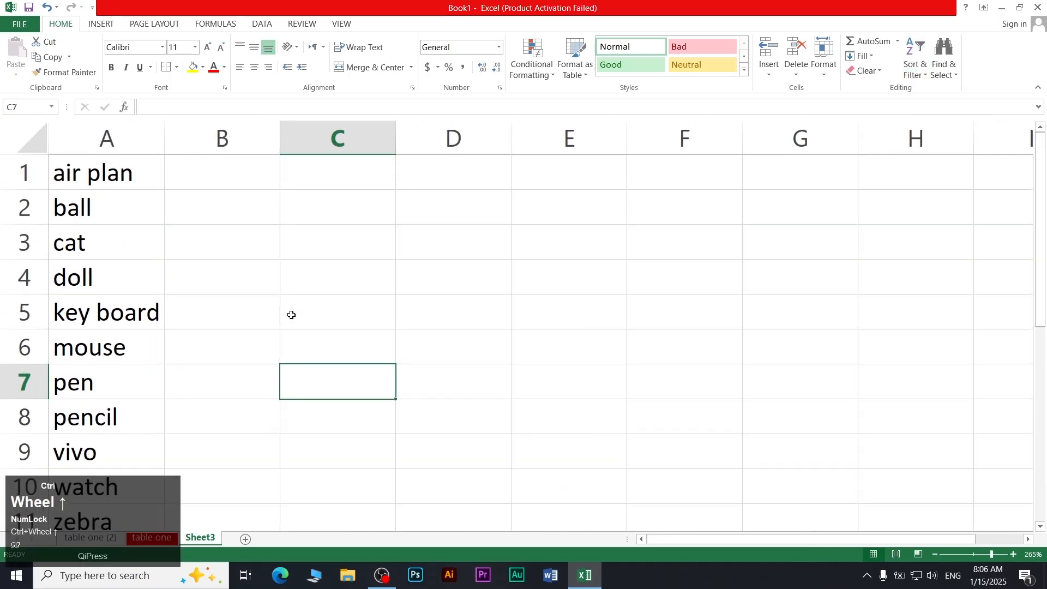